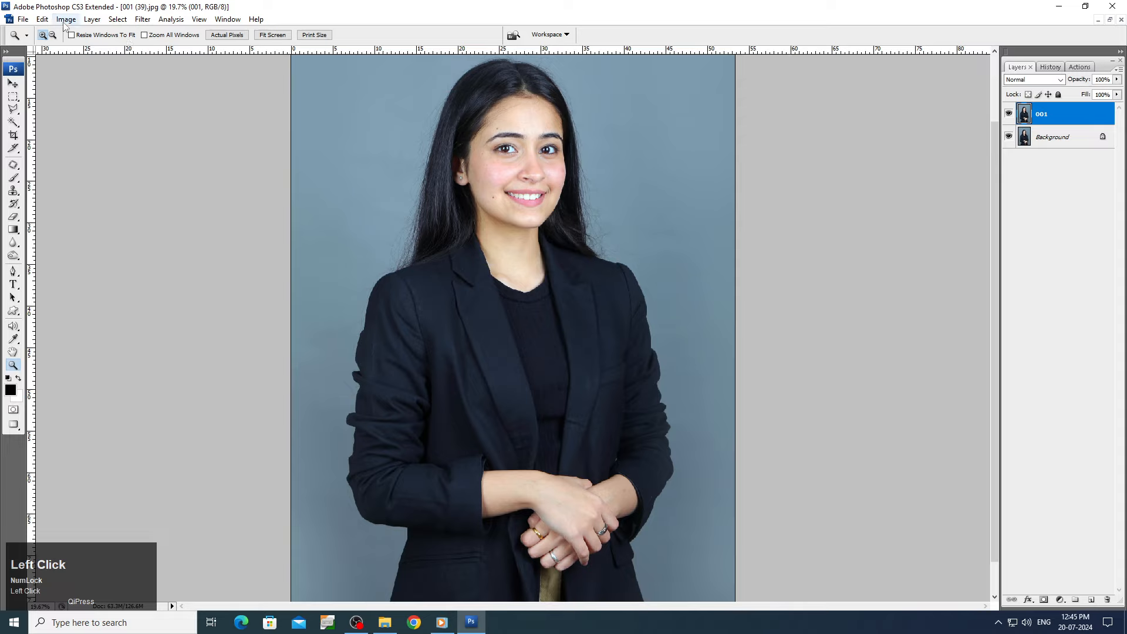
- Apply Auto Contrast to the 001 layer
{"action": "left_click", "coordinate": [66, 19]}
{"action": "mouse_move", "coordinate": [99, 49]}
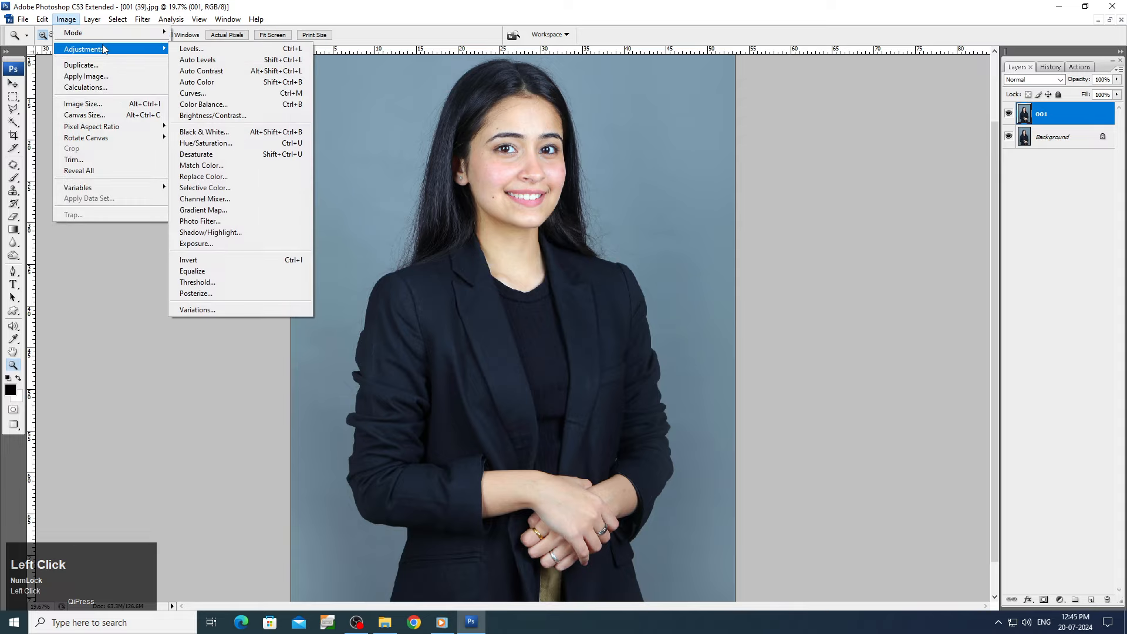
{"action": "left_click", "coordinate": [200, 75]}
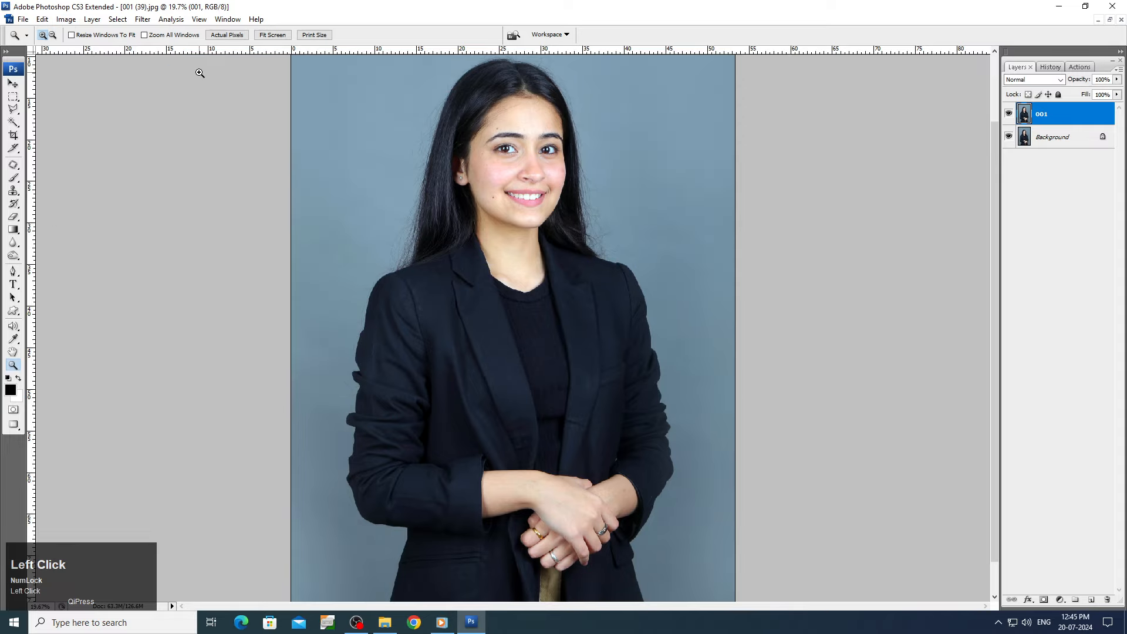
- Apply Auto Color to the 001 layer and soften the correction with Fade in Normal mode
{"action": "left_click", "coordinate": [65, 19]}
{"action": "mouse_move", "coordinate": [82, 49]}
{"action": "left_click", "coordinate": [276, 83]}
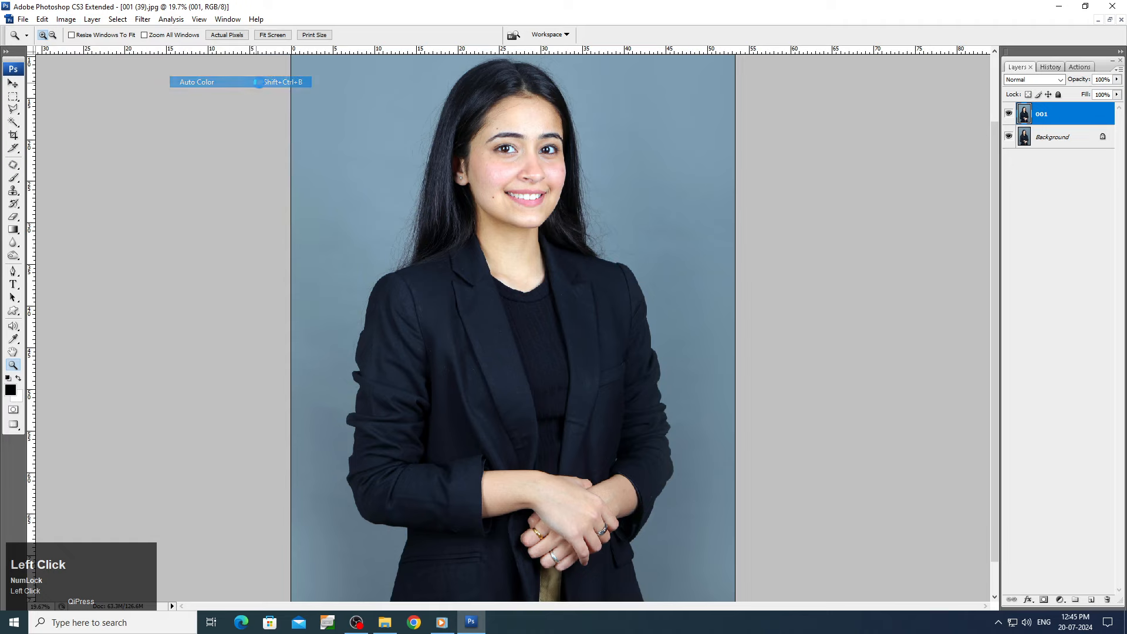
{"action": "left_click", "coordinate": [42, 19]}
{"action": "left_click", "coordinate": [64, 71]}
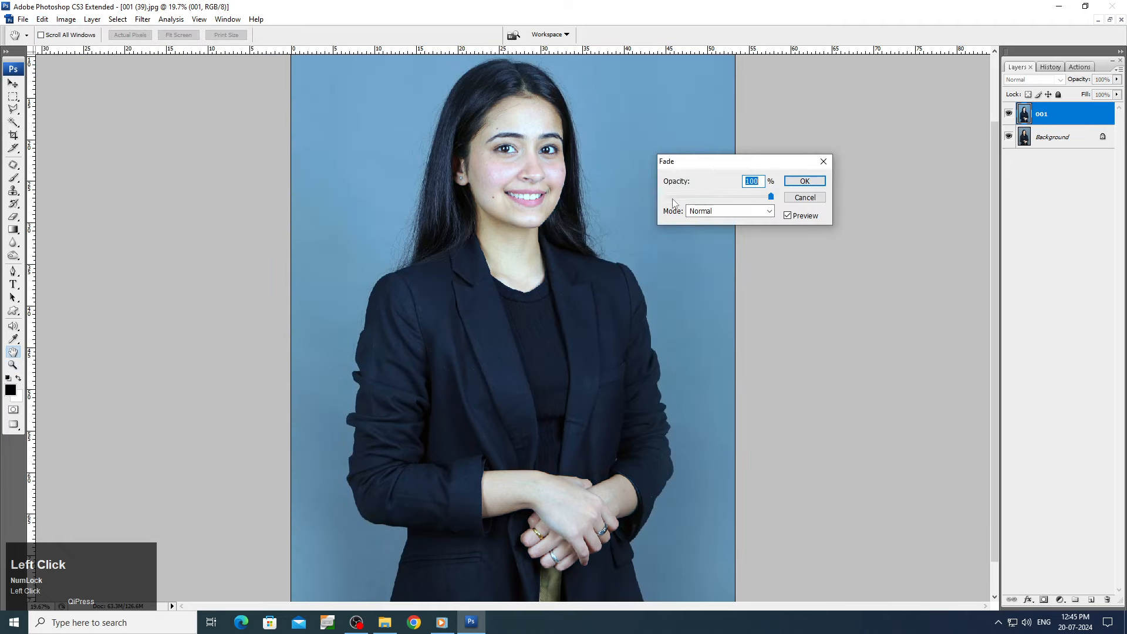
{"action": "left_click", "coordinate": [814, 184]}
- Patch the dark shadow along the underside of the upper hand's wrist with clean skin from above it
{"action": "key", "text": "z"}
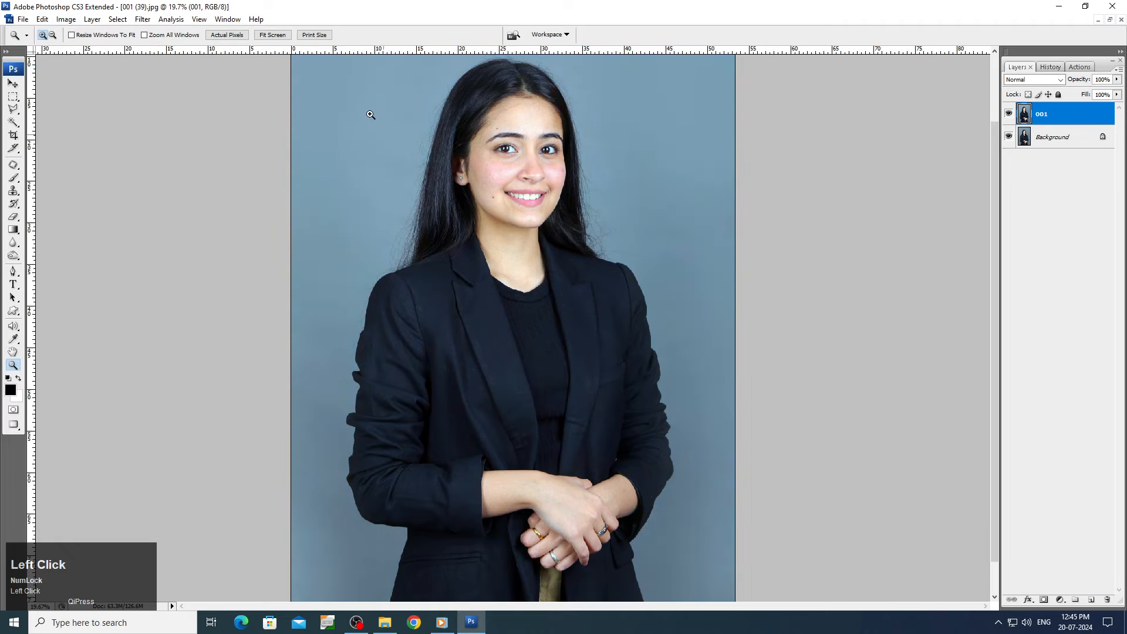
{"action": "left_click_drag", "start_coordinate": [636, 255], "coordinate": [716, 579]}
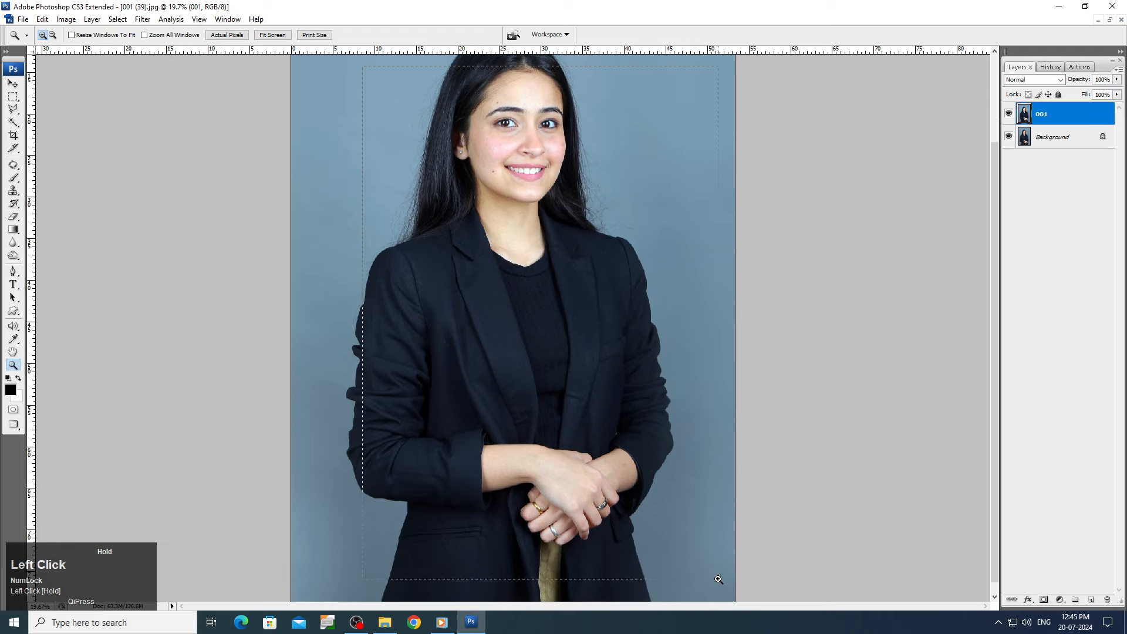
{"action": "left_click_drag", "start_coordinate": [362, 445], "coordinate": [716, 557]}
{"action": "scroll", "coordinate": [702, 451], "scroll_direction": "down", "scroll_amount": 2}
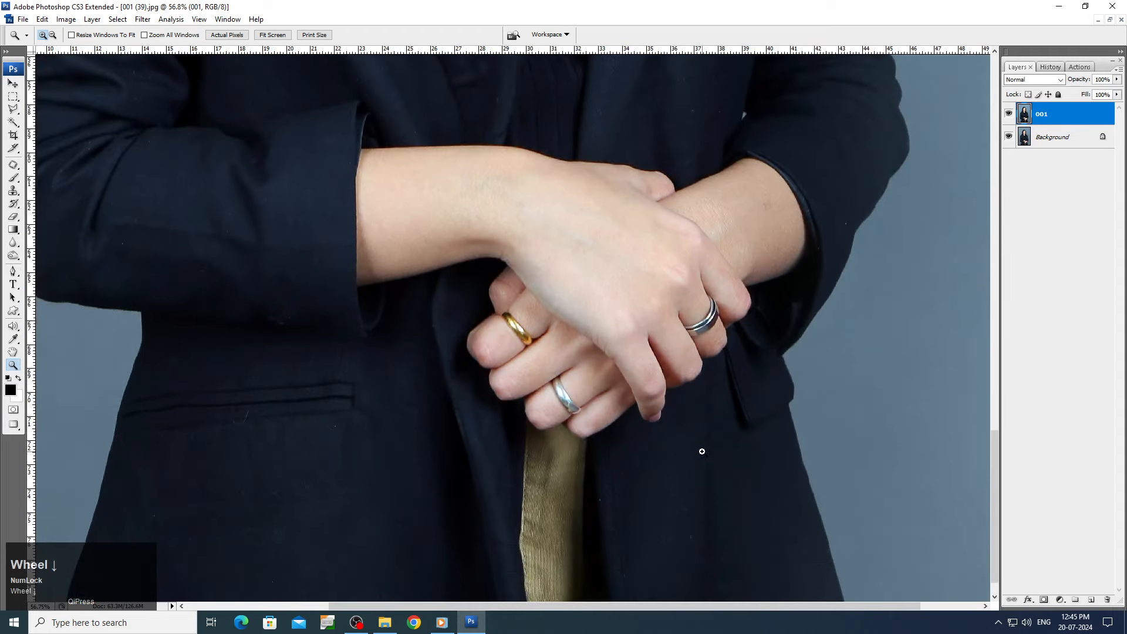
{"action": "left_click_drag", "start_coordinate": [292, 129], "coordinate": [883, 417]}
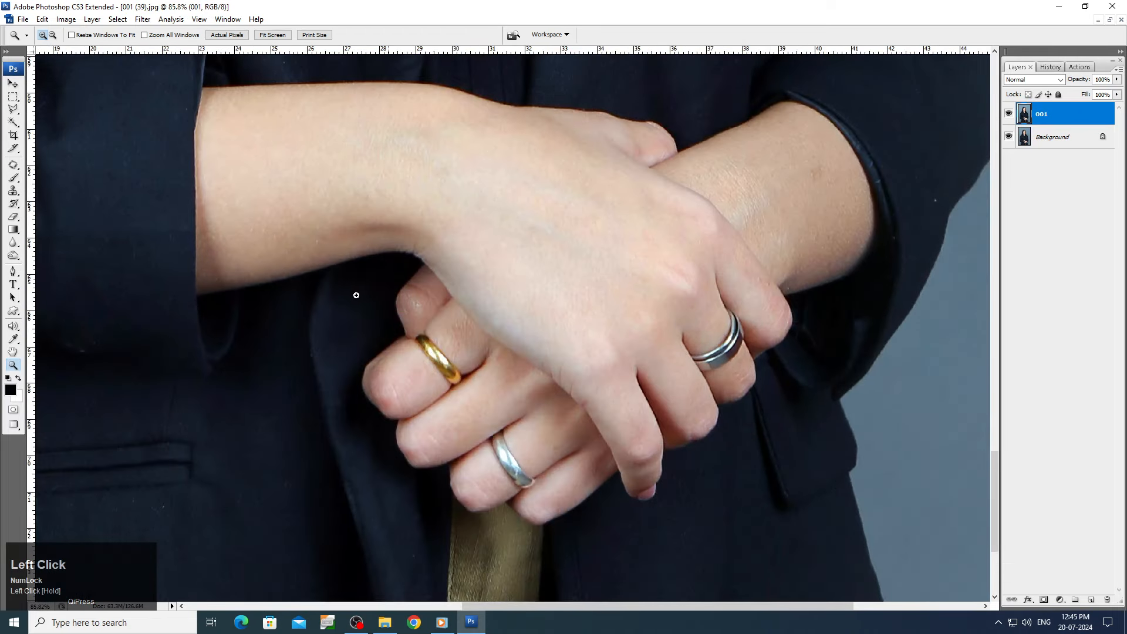
{"action": "left_click_drag", "start_coordinate": [13, 166], "coordinate": [50, 192]}
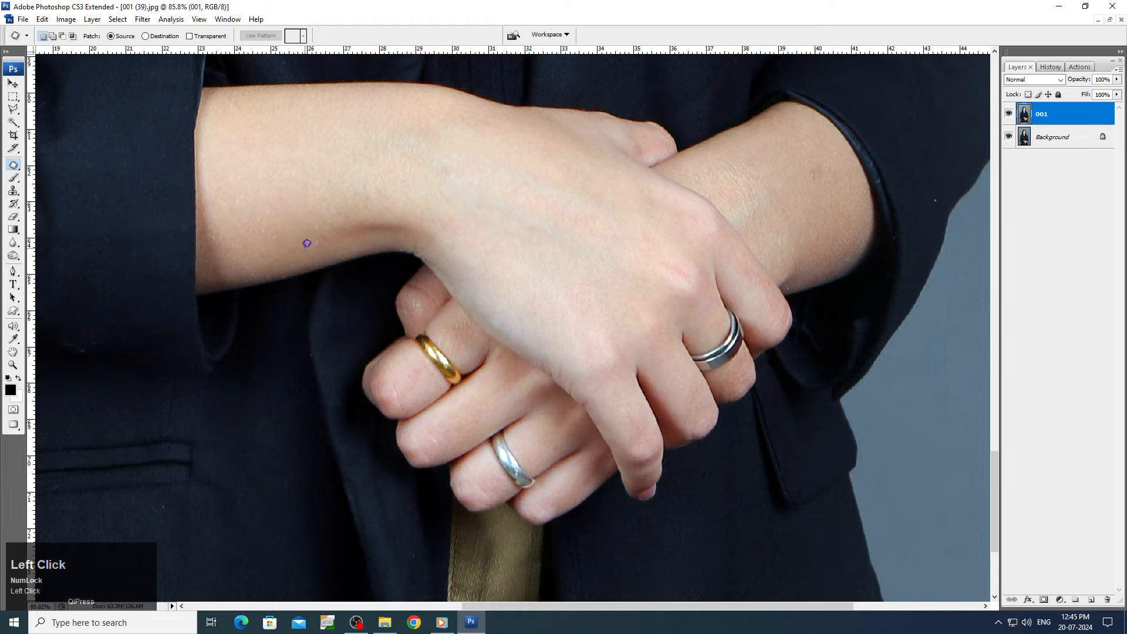
{"action": "mouse_move", "coordinate": [338, 245]}
{"action": "left_mouse_down"}
{"action": "mouse_move", "coordinate": [441, 250]}
{"action": "mouse_move", "coordinate": [448, 226]}
{"action": "left_mouse_up"}
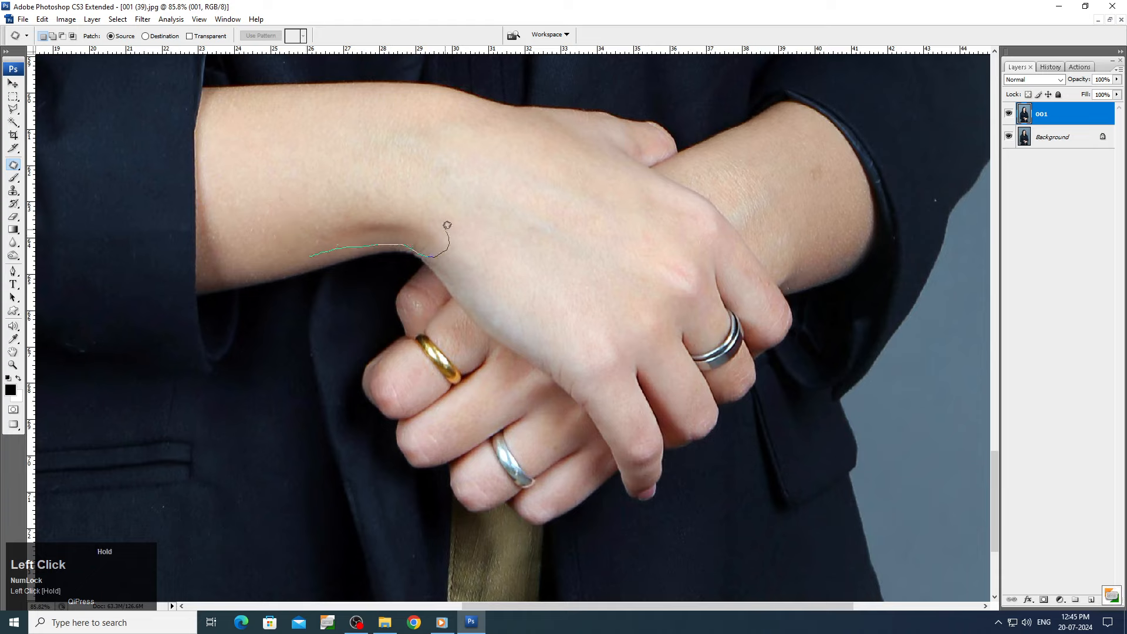
{"action": "mouse_move", "coordinate": [352, 213]}
{"action": "left_mouse_down"}
{"action": "mouse_move", "coordinate": [311, 253]}
{"action": "mouse_move", "coordinate": [375, 165]}
{"action": "mouse_move", "coordinate": [374, 247]}
{"action": "left_mouse_up"}
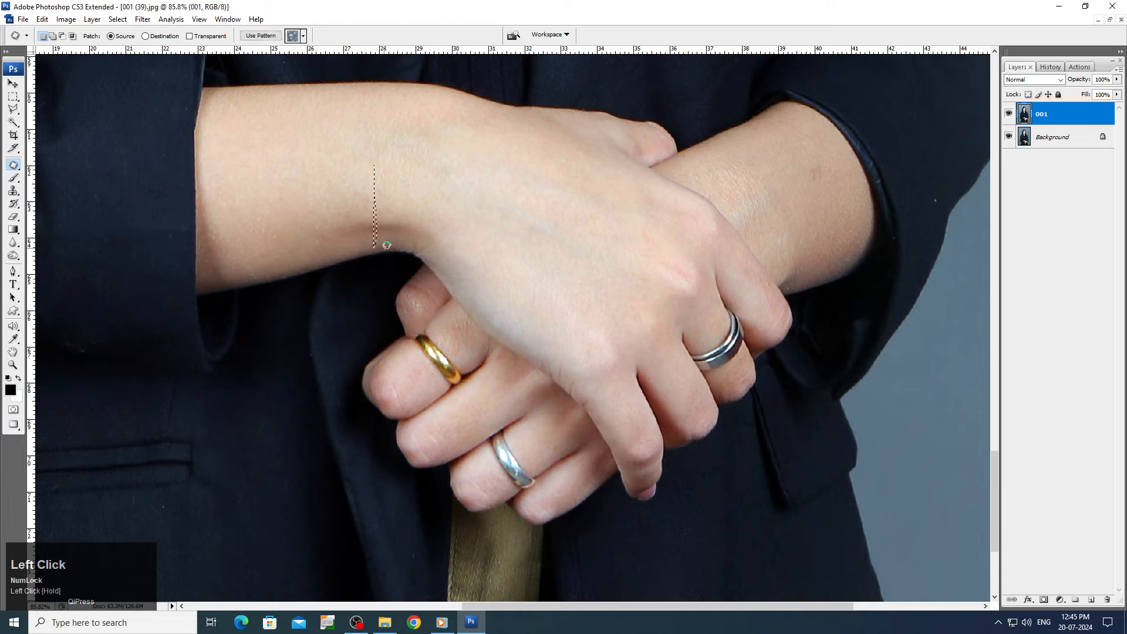
{"action": "left_click", "coordinate": [43, 19]}
{"action": "left_click", "coordinate": [58, 33]}
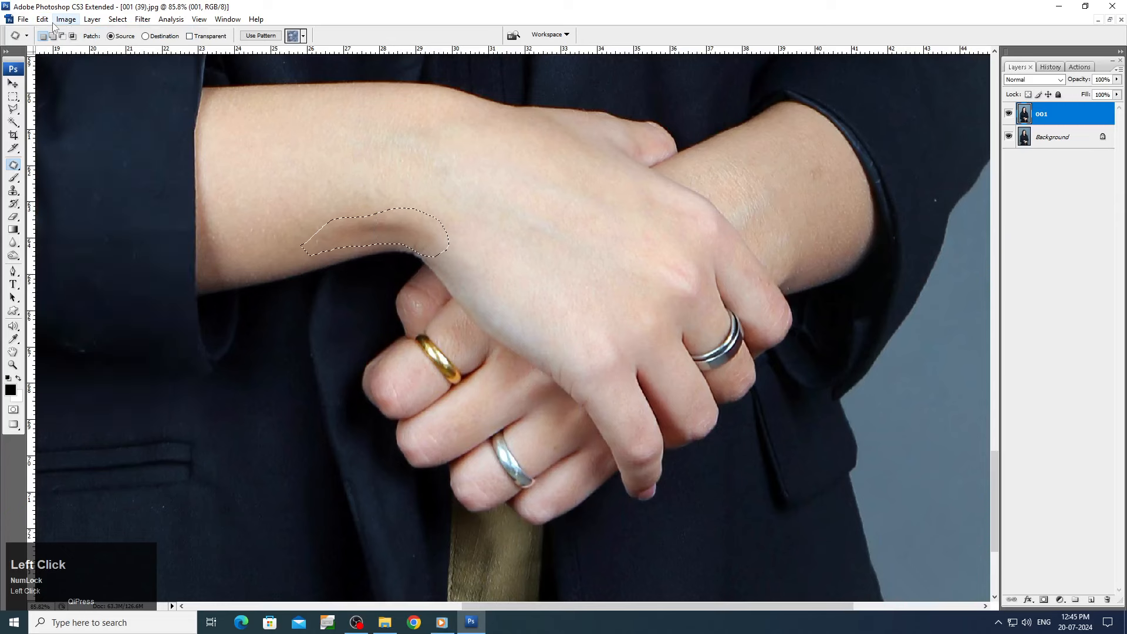
{"action": "left_click_drag", "start_coordinate": [400, 219], "coordinate": [415, 145]}
{"action": "left_click", "coordinate": [415, 144]}
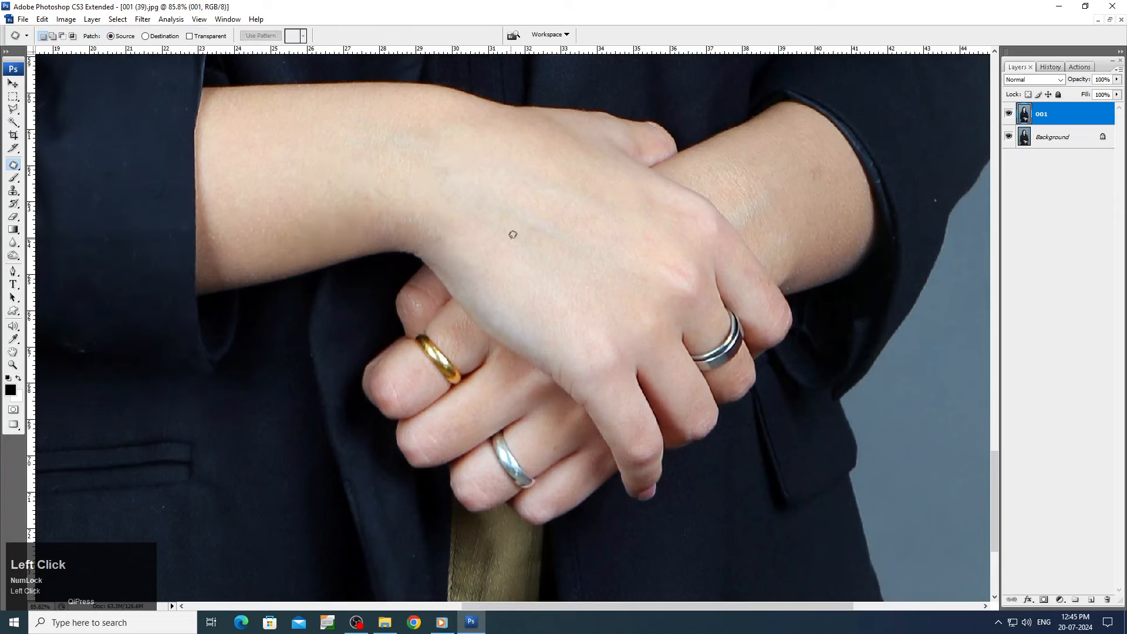
- Patch the spot on the other forearm and the dark skin beside the sleeve cuff of the front arm
{"action": "mouse_move", "coordinate": [804, 166]}
{"action": "left_mouse_down"}
{"action": "mouse_move", "coordinate": [830, 184]}
{"action": "mouse_move", "coordinate": [828, 153]}
{"action": "mouse_move", "coordinate": [812, 153]}
{"action": "mouse_move", "coordinate": [808, 212]}
{"action": "left_mouse_up"}
{"action": "left_click", "coordinate": [809, 211]}
{"action": "scroll", "coordinate": [812, 206], "scroll_direction": "up", "scroll_amount": 3}
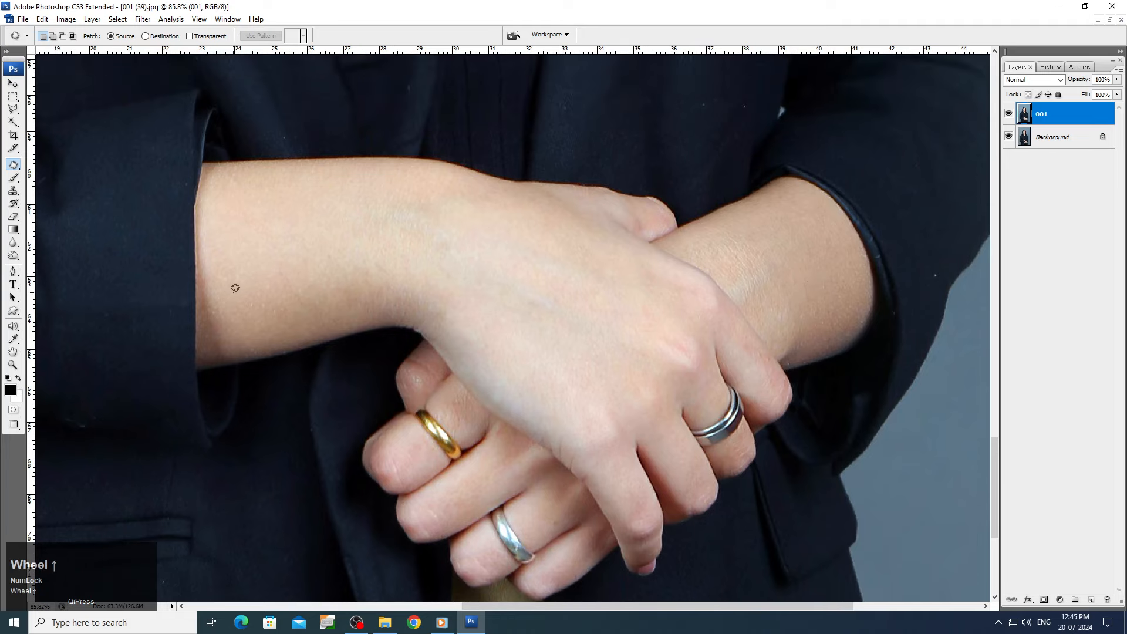
{"action": "left_click", "coordinate": [206, 300]}
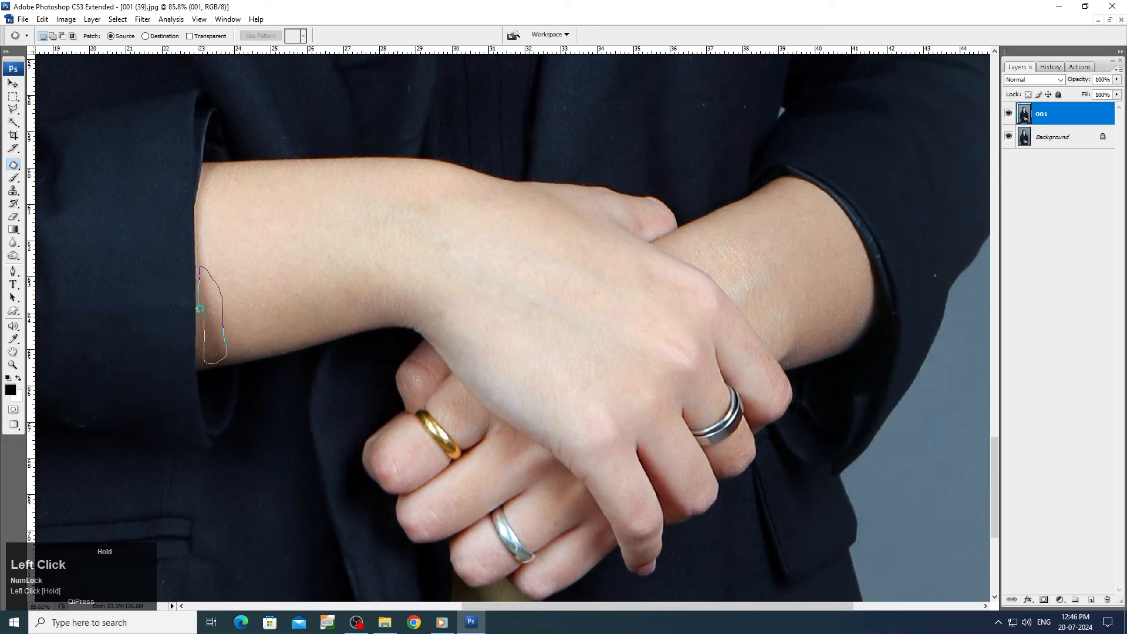
{"action": "left_click_drag", "start_coordinate": [212, 345], "coordinate": [206, 341]}
{"action": "left_click_drag", "start_coordinate": [213, 335], "coordinate": [252, 300]}
{"action": "left_click", "coordinate": [274, 267]}
- Patch the discoloured skin at the base of the neck, in the corner between the left lapel and the shirt neckline
{"action": "scroll", "coordinate": [287, 265], "scroll_direction": "up", "scroll_amount": 10}
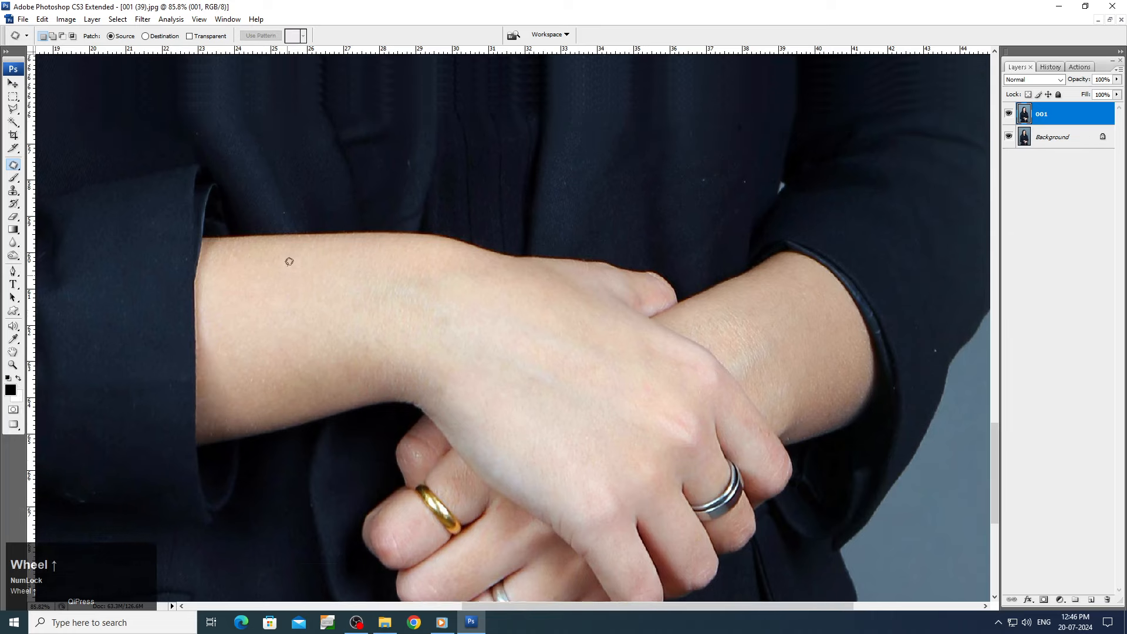
{"action": "scroll", "coordinate": [287, 260], "scroll_direction": "up", "scroll_amount": 5}
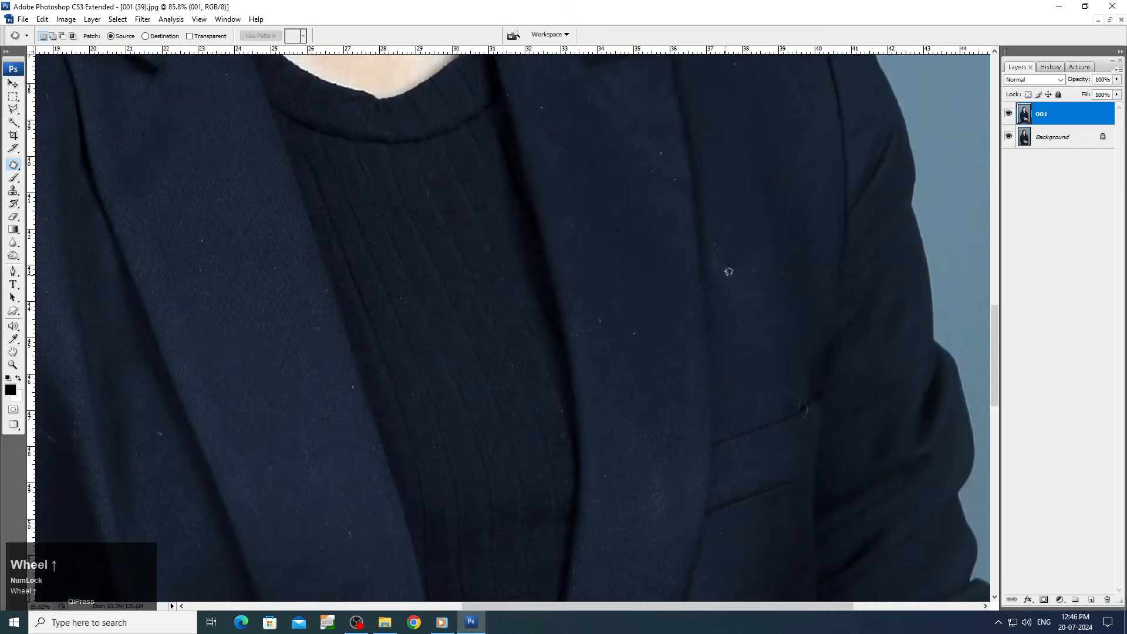
{"action": "left_click_drag", "start_coordinate": [996, 355], "coordinate": [1002, 277]}
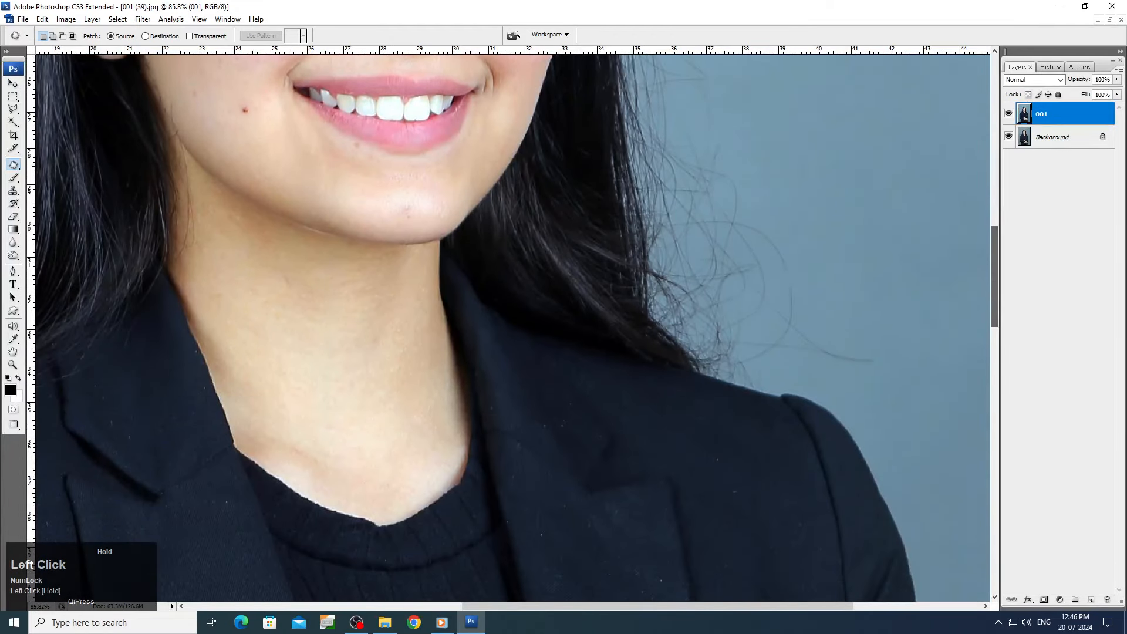
{"action": "left_click_drag", "start_coordinate": [124, 233], "coordinate": [546, 543]}
{"action": "mouse_move", "coordinate": [361, 414]}
{"action": "left_mouse_down"}
{"action": "mouse_move", "coordinate": [473, 475]}
{"action": "mouse_move", "coordinate": [388, 380]}
{"action": "left_mouse_up"}
{"action": "left_click_drag", "start_coordinate": [428, 411], "coordinate": [496, 347]}
{"action": "left_click", "coordinate": [496, 346]}
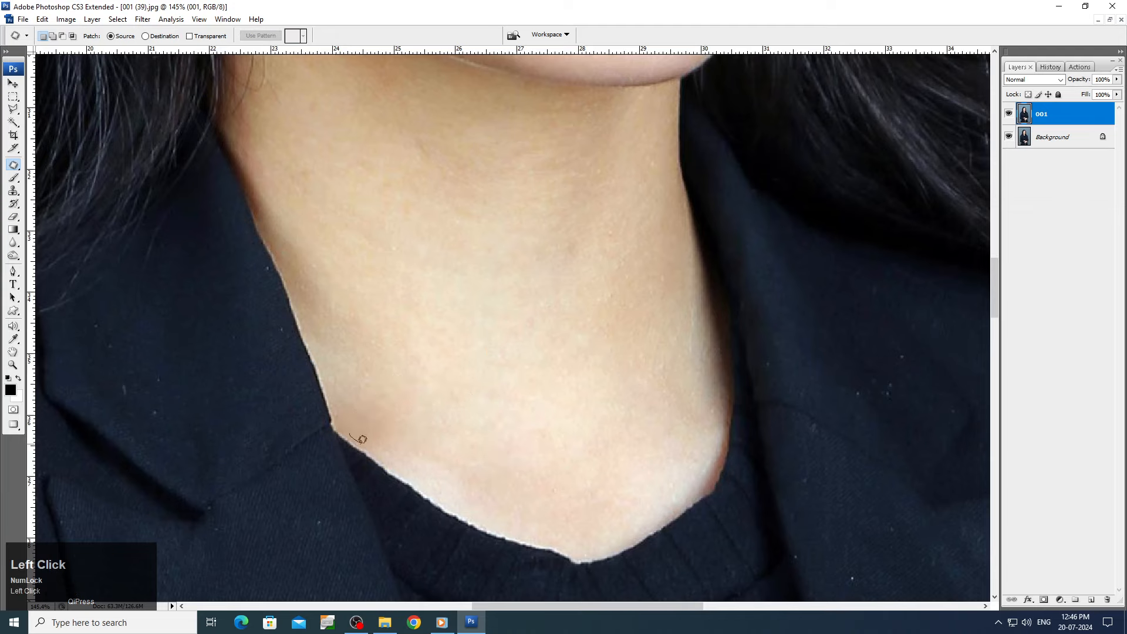
{"action": "left_click_drag", "start_coordinate": [362, 439], "coordinate": [421, 477]}
{"action": "left_click_drag", "start_coordinate": [402, 403], "coordinate": [354, 403]}
{"action": "left_click_drag", "start_coordinate": [398, 443], "coordinate": [443, 377]}
- Patch the uneven skin on the upper neck just below the jaw with smoother skin from lower down
{"action": "scroll", "coordinate": [443, 378], "scroll_direction": "up", "scroll_amount": 3}
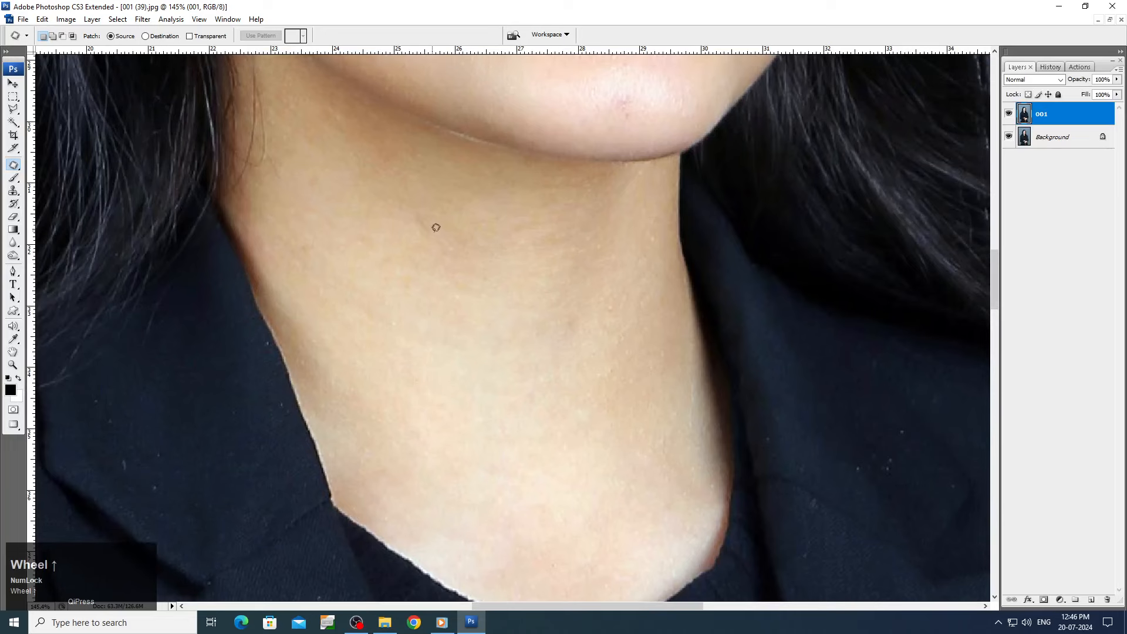
{"action": "mouse_move", "coordinate": [384, 189]}
{"action": "left_mouse_down"}
{"action": "mouse_move", "coordinate": [474, 287]}
{"action": "mouse_move", "coordinate": [530, 248]}
{"action": "mouse_move", "coordinate": [405, 201]}
{"action": "mouse_move", "coordinate": [385, 189]}
{"action": "left_mouse_up"}
{"action": "left_click", "coordinate": [425, 348]}
- Patch the shaded skin on the lower neck beside the right lapel with clean skin from the middle of the neck
{"action": "key", "text": "space"}
{"action": "left_click_drag", "start_coordinate": [563, 315], "coordinate": [674, 352]}
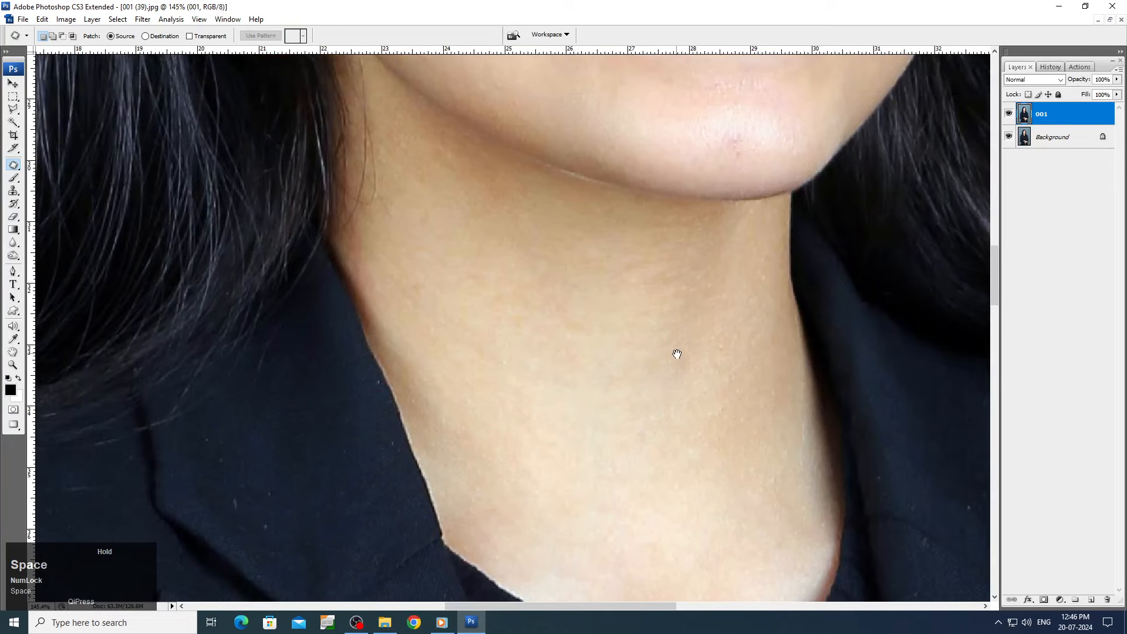
{"action": "mouse_move", "coordinate": [744, 510]}
{"action": "left_mouse_down"}
{"action": "mouse_move", "coordinate": [793, 545]}
{"action": "mouse_move", "coordinate": [826, 537]}
{"action": "left_mouse_up"}
{"action": "left_click_drag", "start_coordinate": [823, 462], "coordinate": [776, 387]}
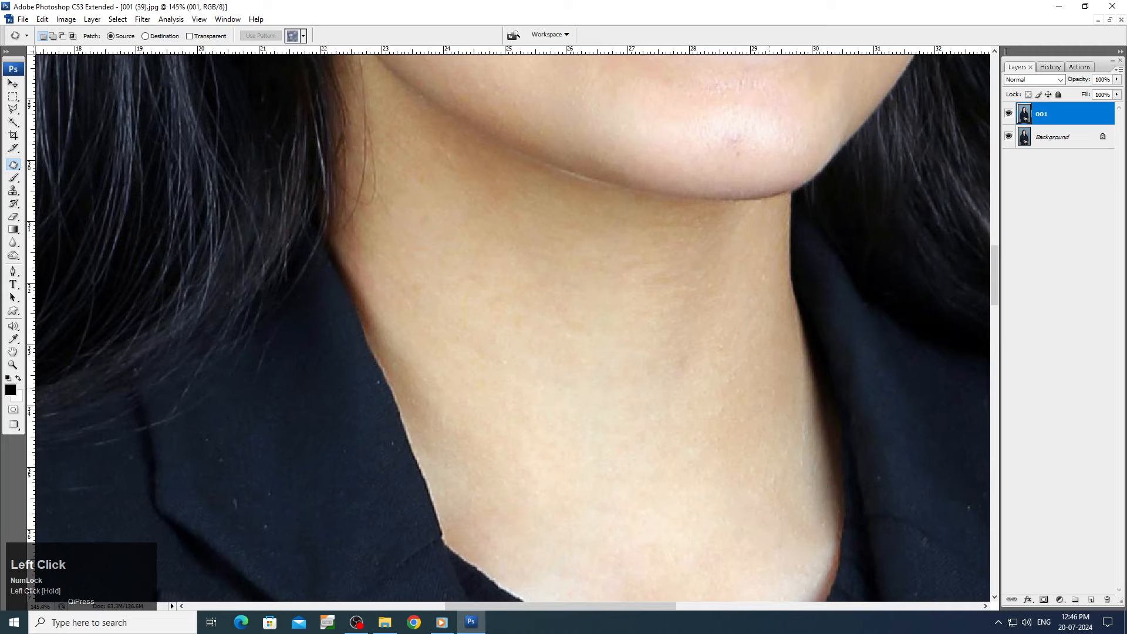
{"action": "left_click_drag", "start_coordinate": [763, 471], "coordinate": [650, 432]}
{"action": "key", "text": "ctrl+alt+z"}
{"action": "key", "text": "ctrl+alt+z"}
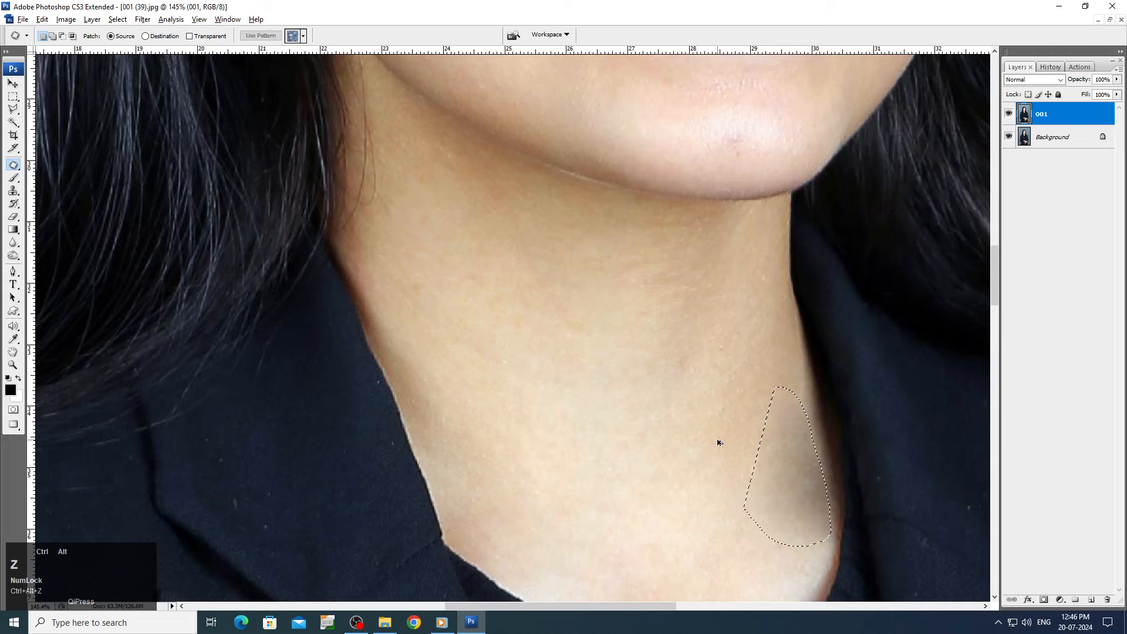
{"action": "key", "text": "Left"}
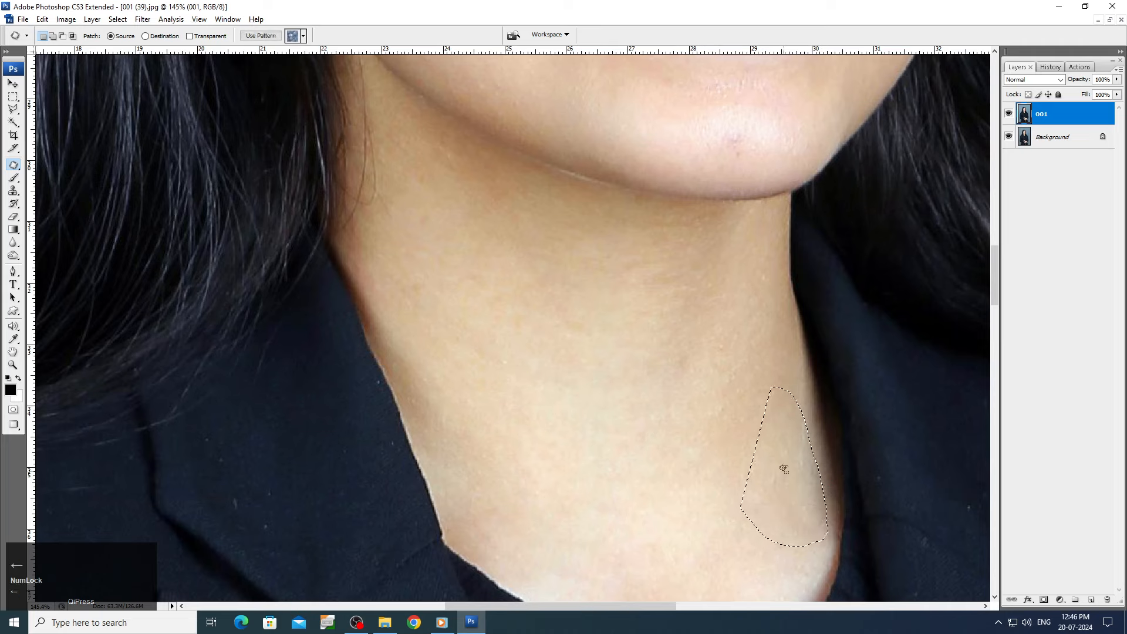
{"action": "left_click_drag", "start_coordinate": [786, 472], "coordinate": [670, 484]}
{"action": "left_click", "coordinate": [667, 485]}
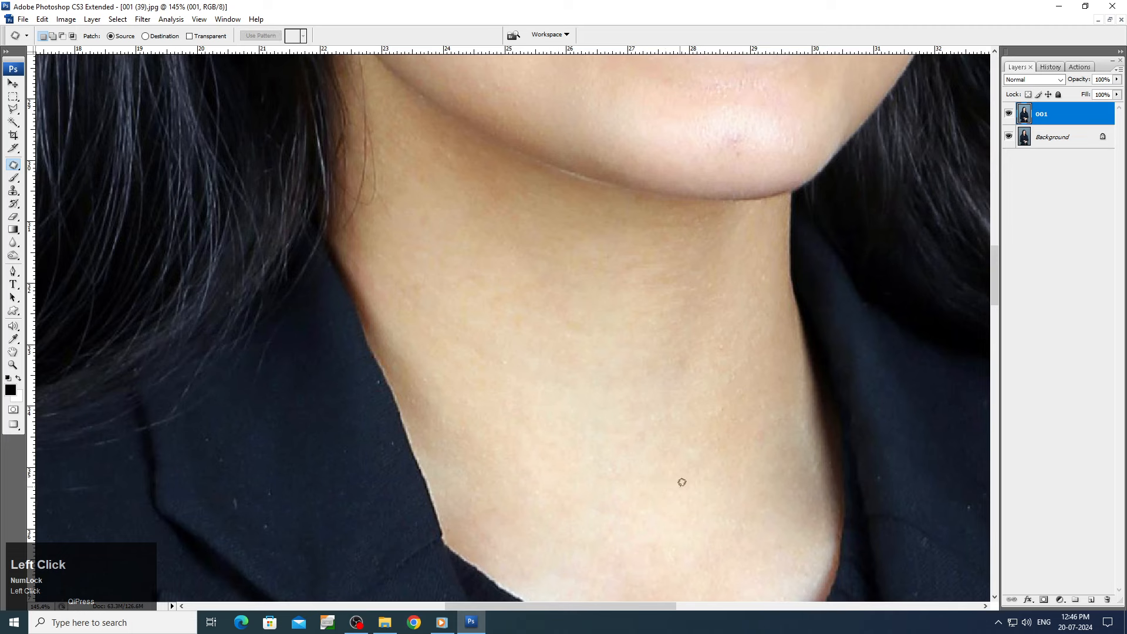
- Patch the reddish blemish on the chin with clean skin next to it
{"action": "scroll", "coordinate": [682, 482], "scroll_direction": "up", "scroll_amount": 5}
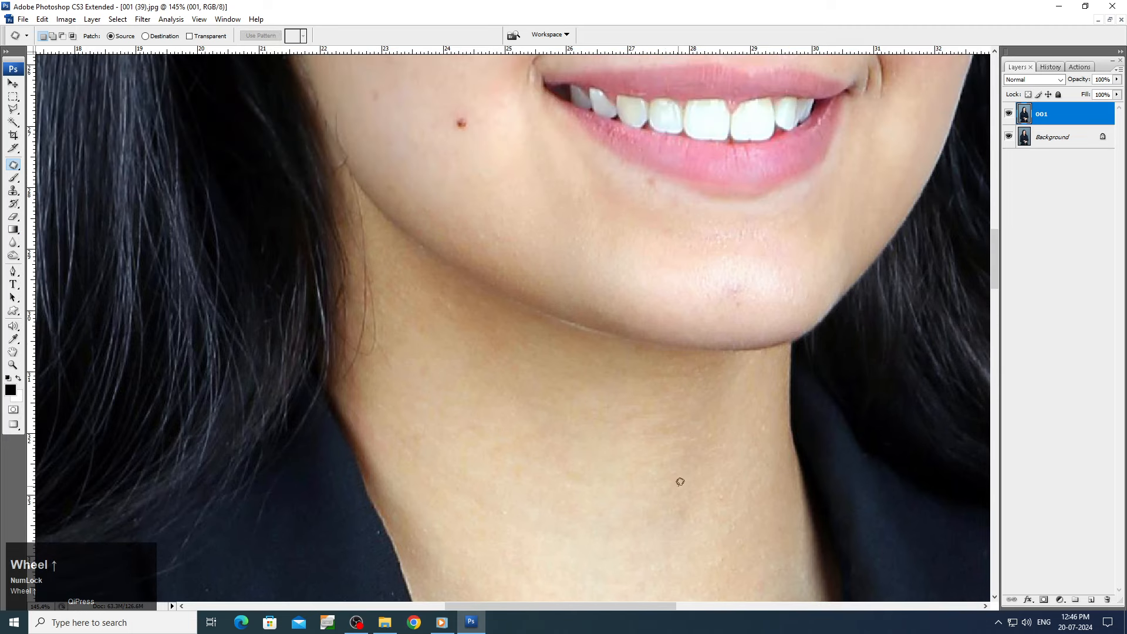
{"action": "scroll", "coordinate": [678, 480], "scroll_direction": "up", "scroll_amount": 2}
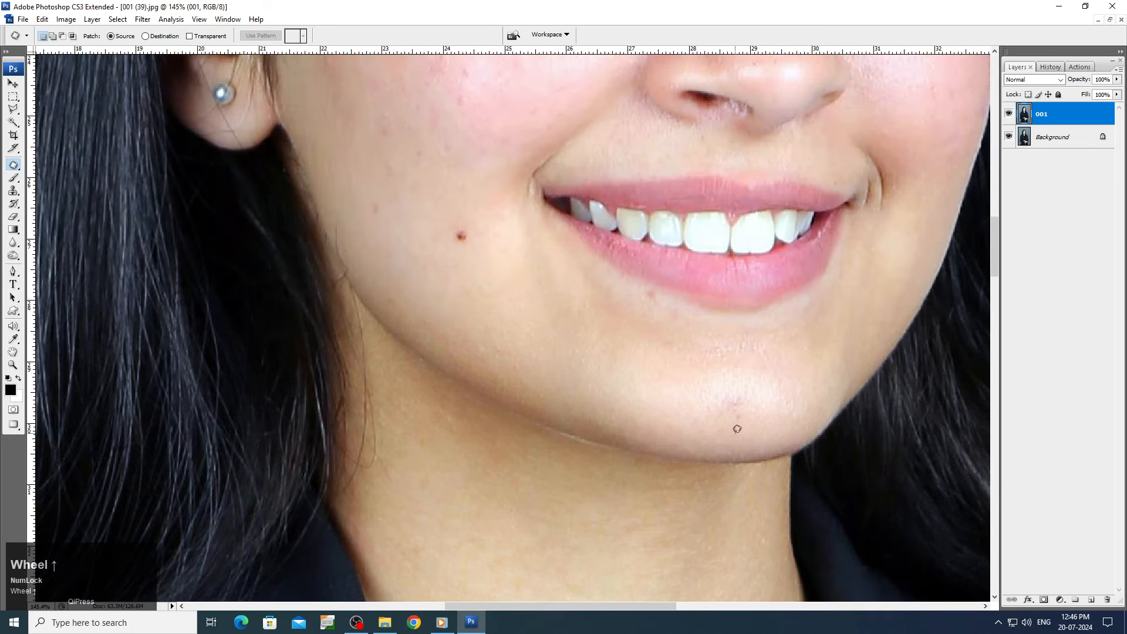
{"action": "mouse_move", "coordinate": [702, 400]}
{"action": "left_mouse_down"}
{"action": "mouse_move", "coordinate": [739, 411]}
{"action": "mouse_move", "coordinate": [765, 385]}
{"action": "mouse_move", "coordinate": [746, 376]}
{"action": "mouse_move", "coordinate": [682, 399]}
{"action": "mouse_move", "coordinate": [746, 425]}
{"action": "mouse_move", "coordinate": [748, 409]}
{"action": "mouse_move", "coordinate": [698, 399]}
{"action": "mouse_move", "coordinate": [732, 390]}
{"action": "left_mouse_up"}
{"action": "left_click", "coordinate": [679, 393]}
{"action": "left_click", "coordinate": [745, 394]}
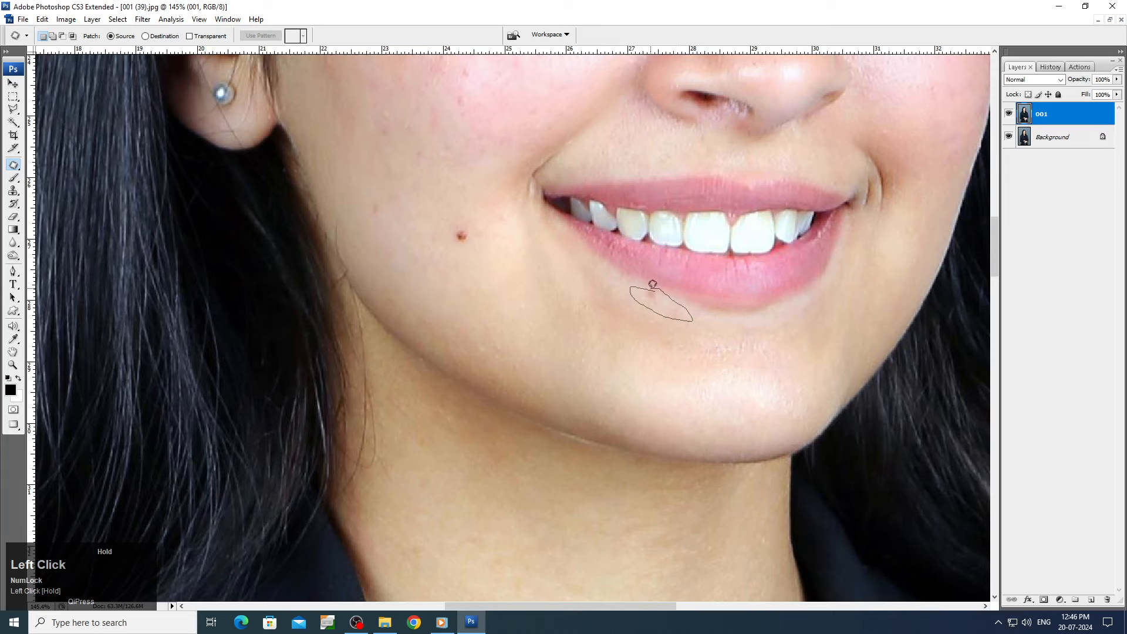
{"action": "mouse_move", "coordinate": [650, 288]}
{"action": "left_mouse_down"}
{"action": "mouse_move", "coordinate": [639, 288]}
{"action": "mouse_move", "coordinate": [643, 319]}
{"action": "left_mouse_up"}
{"action": "left_click", "coordinate": [643, 319]}
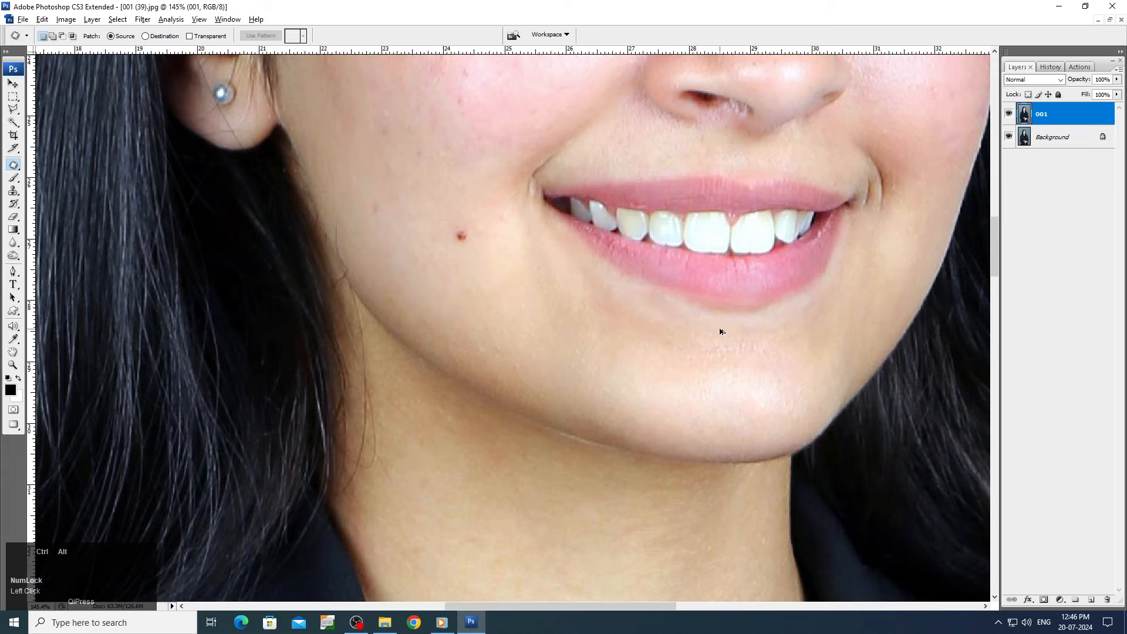
{"action": "key", "text": "ctrl+alt+z"}
{"action": "key", "text": "ctrl+alt+z"}
{"action": "key", "text": "ctrl+alt+z"}
- Patch the spot just below the lower lip and the dark mole on the lower cheek with nearby clean skin
{"action": "left_click", "coordinate": [695, 331]}
{"action": "mouse_move", "coordinate": [664, 287]}
{"action": "left_mouse_down"}
{"action": "mouse_move", "coordinate": [644, 297]}
{"action": "mouse_move", "coordinate": [694, 323]}
{"action": "mouse_move", "coordinate": [675, 312]}
{"action": "left_mouse_up"}
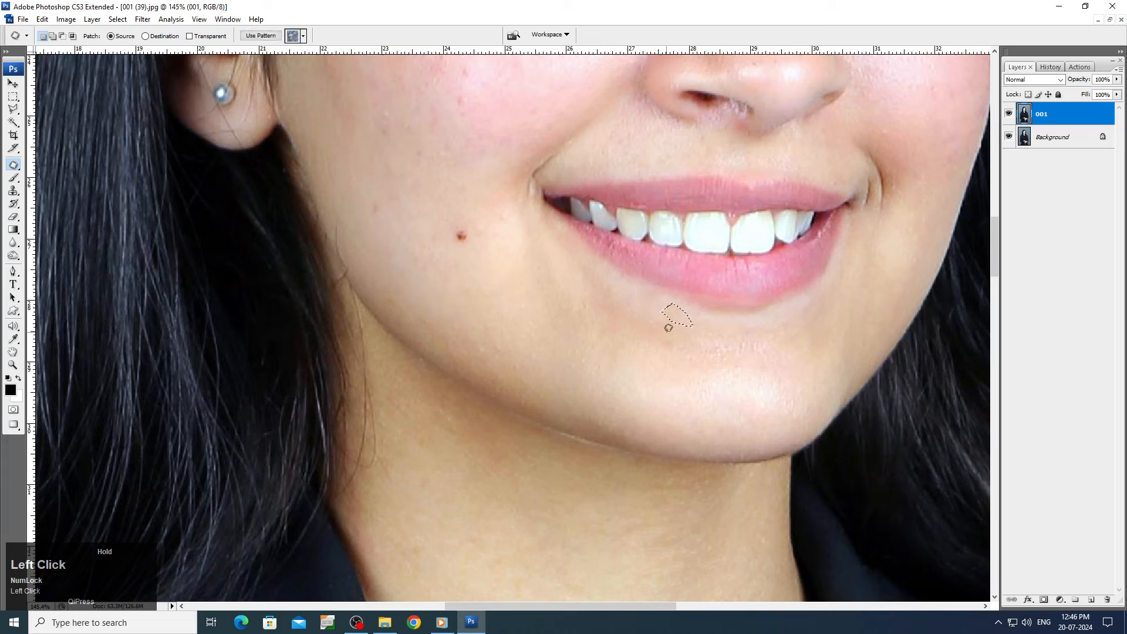
{"action": "mouse_move", "coordinate": [448, 241]}
{"action": "left_mouse_down"}
{"action": "mouse_move", "coordinate": [482, 222]}
{"action": "mouse_move", "coordinate": [463, 262]}
{"action": "mouse_move", "coordinate": [476, 222]}
{"action": "mouse_move", "coordinate": [446, 219]}
{"action": "mouse_move", "coordinate": [511, 202]}
{"action": "mouse_move", "coordinate": [481, 254]}
{"action": "left_mouse_up"}
{"action": "left_click", "coordinate": [425, 235]}
{"action": "left_click", "coordinate": [478, 262]}
- Patch the small blemish on the cheek just above where the mole was
{"action": "left_click", "coordinate": [394, 207]}
{"action": "mouse_move", "coordinate": [398, 227]}
{"action": "left_mouse_down"}
{"action": "mouse_move", "coordinate": [411, 178]}
{"action": "mouse_move", "coordinate": [403, 241]}
{"action": "left_mouse_up"}
{"action": "left_click", "coordinate": [428, 236]}
- Patch the discoloured strip of cheek beside the ear with clean skin from the lower cheek
{"action": "scroll", "coordinate": [422, 217], "scroll_direction": "up", "scroll_amount": 2}
{"action": "scroll", "coordinate": [421, 218], "scroll_direction": "up", "scroll_amount": 3}
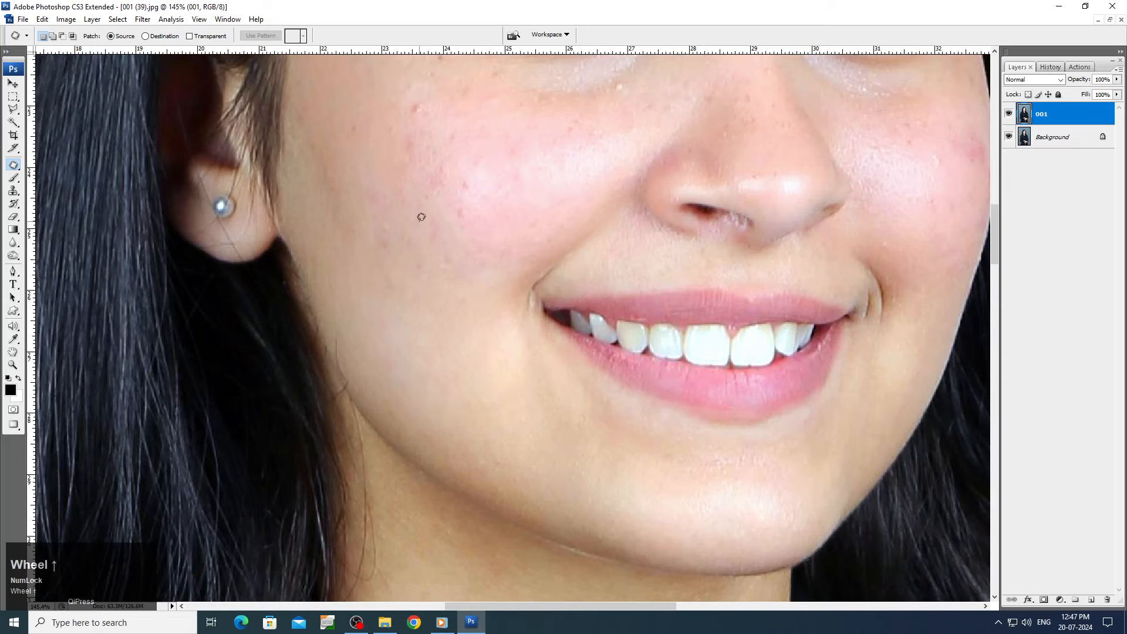
{"action": "left_click_drag", "start_coordinate": [483, 244], "coordinate": [473, 296]}
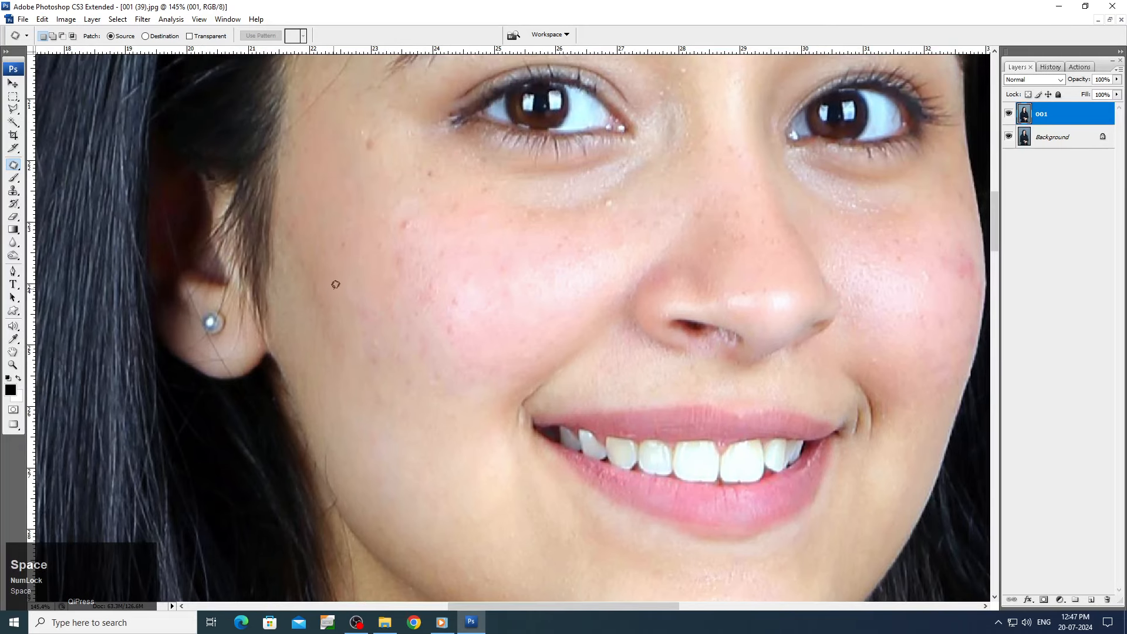
{"action": "mouse_move", "coordinate": [335, 290]}
{"action": "left_mouse_down"}
{"action": "mouse_move", "coordinate": [333, 353]}
{"action": "mouse_move", "coordinate": [308, 292]}
{"action": "left_mouse_up"}
{"action": "mouse_move", "coordinate": [285, 226]}
{"action": "left_mouse_down"}
{"action": "mouse_move", "coordinate": [331, 285]}
{"action": "mouse_move", "coordinate": [352, 425]}
{"action": "left_mouse_up"}
{"action": "left_click", "coordinate": [449, 435]}
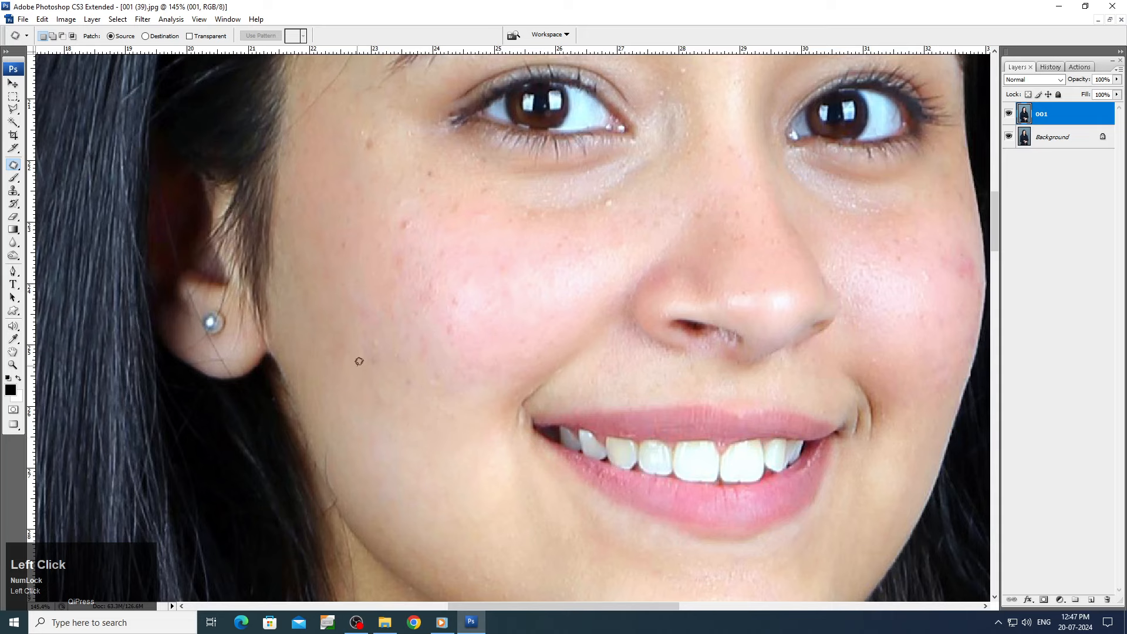
- Patch the cluster of small spots on the outer lower cheek with clean skin from beneath them
{"action": "left_click_drag", "start_coordinate": [355, 362], "coordinate": [412, 392]}
{"action": "left_click_drag", "start_coordinate": [402, 342], "coordinate": [367, 329]}
{"action": "left_click_drag", "start_coordinate": [385, 381], "coordinate": [394, 447]}
{"action": "left_click", "coordinate": [395, 448]}
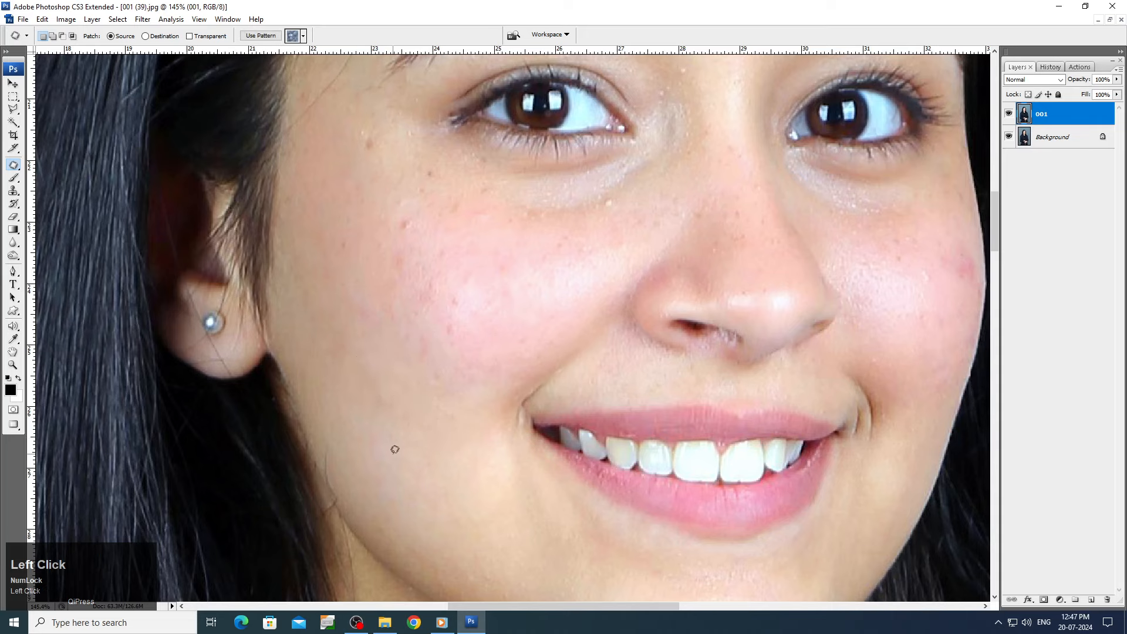
{"action": "mouse_move", "coordinate": [388, 402]}
{"action": "left_mouse_down"}
{"action": "mouse_move", "coordinate": [371, 345]}
{"action": "mouse_move", "coordinate": [388, 401]}
{"action": "left_mouse_up"}
{"action": "left_click_drag", "start_coordinate": [381, 392], "coordinate": [389, 438]}
{"action": "left_click", "coordinate": [390, 438]}
- Patch the spot on the pink part of the cheek below the eye with clean lower-cheek skin
{"action": "scroll", "coordinate": [391, 360], "scroll_direction": "up", "scroll_amount": 2}
{"action": "mouse_move", "coordinate": [447, 384]}
{"action": "left_mouse_down"}
{"action": "mouse_move", "coordinate": [469, 388]}
{"action": "mouse_move", "coordinate": [456, 367]}
{"action": "mouse_move", "coordinate": [411, 453]}
{"action": "left_mouse_up"}
{"action": "left_click", "coordinate": [411, 453]}
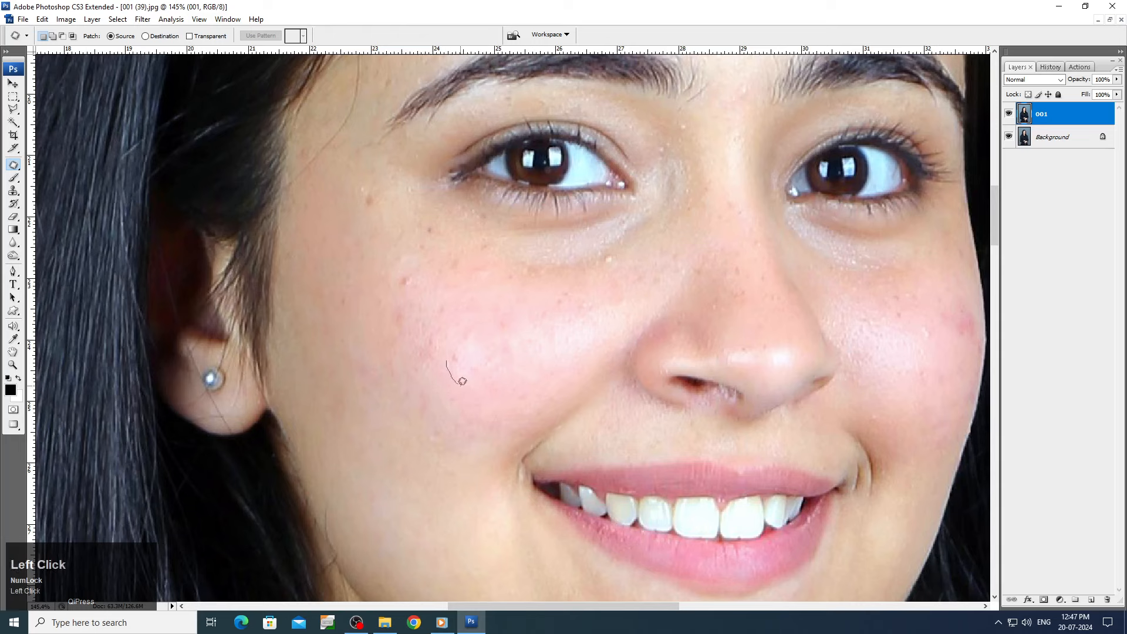
- Patch the small spots in the middle of the near cheek with clean skin beside them
{"action": "mouse_move", "coordinate": [462, 382]}
{"action": "left_mouse_down"}
{"action": "mouse_move", "coordinate": [485, 361]}
{"action": "mouse_move", "coordinate": [462, 341]}
{"action": "mouse_move", "coordinate": [448, 359]}
{"action": "left_mouse_up"}
{"action": "left_click_drag", "start_coordinate": [464, 370], "coordinate": [466, 400]}
{"action": "left_click", "coordinate": [448, 355]}
{"action": "mouse_move", "coordinate": [446, 349]}
{"action": "left_mouse_down"}
{"action": "mouse_move", "coordinate": [415, 345]}
{"action": "mouse_move", "coordinate": [434, 322]}
{"action": "mouse_move", "coordinate": [450, 360]}
{"action": "left_mouse_up"}
{"action": "left_click", "coordinate": [450, 360]}
- Patch the cluster of spots on the outer near cheek below the eye corner with clean neighbouring skin
{"action": "left_click_drag", "start_coordinate": [404, 297], "coordinate": [418, 324]}
{"action": "left_click_drag", "start_coordinate": [393, 321], "coordinate": [389, 338]}
{"action": "left_click", "coordinate": [385, 310]}
{"action": "left_click_drag", "start_coordinate": [405, 273], "coordinate": [392, 282]}
{"action": "mouse_move", "coordinate": [402, 282]}
{"action": "left_mouse_down"}
{"action": "mouse_move", "coordinate": [380, 305]}
{"action": "mouse_move", "coordinate": [347, 276]}
{"action": "mouse_move", "coordinate": [371, 315]}
{"action": "left_mouse_up"}
{"action": "left_click", "coordinate": [381, 306]}
{"action": "left_click", "coordinate": [374, 310]}
- Patch the spots beneath the outer corner of the near eye with clean skin from the cheek below
{"action": "mouse_move", "coordinate": [368, 180]}
{"action": "left_mouse_down"}
{"action": "mouse_move", "coordinate": [350, 203]}
{"action": "mouse_move", "coordinate": [394, 220]}
{"action": "mouse_move", "coordinate": [398, 181]}
{"action": "mouse_move", "coordinate": [345, 288]}
{"action": "mouse_move", "coordinate": [414, 243]}
{"action": "mouse_move", "coordinate": [430, 247]}
{"action": "mouse_move", "coordinate": [439, 215]}
{"action": "mouse_move", "coordinate": [423, 212]}
{"action": "mouse_move", "coordinate": [381, 317]}
{"action": "mouse_move", "coordinate": [396, 247]}
{"action": "left_mouse_up"}
{"action": "left_click", "coordinate": [386, 261]}
{"action": "left_click", "coordinate": [390, 288]}
{"action": "left_click", "coordinate": [376, 264]}
{"action": "left_click", "coordinate": [383, 219]}
- Patch the remaining small marks on the upper outer part of the near cheek with clean adjacent skin
{"action": "key", "text": "space"}
{"action": "left_click_drag", "start_coordinate": [431, 307], "coordinate": [279, 272]}
{"action": "mouse_move", "coordinate": [288, 228]}
{"action": "left_mouse_down"}
{"action": "mouse_move", "coordinate": [315, 235]}
{"action": "mouse_move", "coordinate": [290, 228]}
{"action": "left_mouse_up"}
{"action": "mouse_move", "coordinate": [296, 232]}
{"action": "left_mouse_down"}
{"action": "mouse_move", "coordinate": [274, 253]}
{"action": "mouse_move", "coordinate": [297, 264]}
{"action": "left_mouse_up"}
{"action": "left_click", "coordinate": [286, 264]}
{"action": "left_click_drag", "start_coordinate": [290, 273], "coordinate": [283, 251]}
{"action": "left_click", "coordinate": [302, 289]}
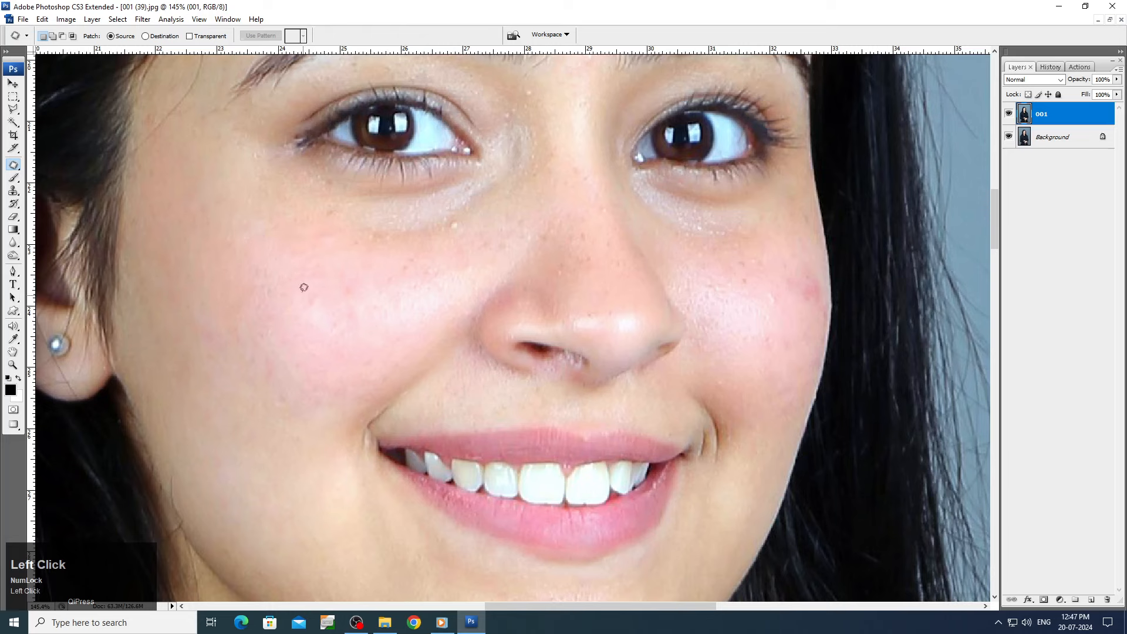
- Patch the spots on the pink centre of the near cheek with smooth skin next to them
{"action": "left_click_drag", "start_coordinate": [306, 299], "coordinate": [319, 291]}
{"action": "mouse_move", "coordinate": [315, 297]}
{"action": "left_mouse_down"}
{"action": "mouse_move", "coordinate": [303, 279]}
{"action": "mouse_move", "coordinate": [363, 299]}
{"action": "mouse_move", "coordinate": [355, 287]}
{"action": "left_mouse_up"}
{"action": "left_click", "coordinate": [334, 283]}
{"action": "mouse_move", "coordinate": [344, 304]}
{"action": "left_mouse_down"}
{"action": "mouse_move", "coordinate": [328, 306]}
{"action": "mouse_move", "coordinate": [373, 324]}
{"action": "mouse_move", "coordinate": [354, 308]}
{"action": "mouse_move", "coordinate": [303, 300]}
{"action": "left_mouse_up"}
{"action": "left_click", "coordinate": [310, 297]}
{"action": "left_click", "coordinate": [304, 269]}
- Patch the specks on the near cheek between the under-eye area and the nose with clean cheek skin
{"action": "mouse_move", "coordinate": [412, 252]}
{"action": "left_mouse_down"}
{"action": "mouse_move", "coordinate": [398, 277]}
{"action": "mouse_move", "coordinate": [411, 256]}
{"action": "left_mouse_up"}
{"action": "left_click_drag", "start_coordinate": [403, 273], "coordinate": [377, 293]}
{"action": "left_click_drag", "start_coordinate": [427, 272], "coordinate": [434, 256]}
{"action": "left_click", "coordinate": [387, 287]}
{"action": "left_click", "coordinate": [444, 221]}
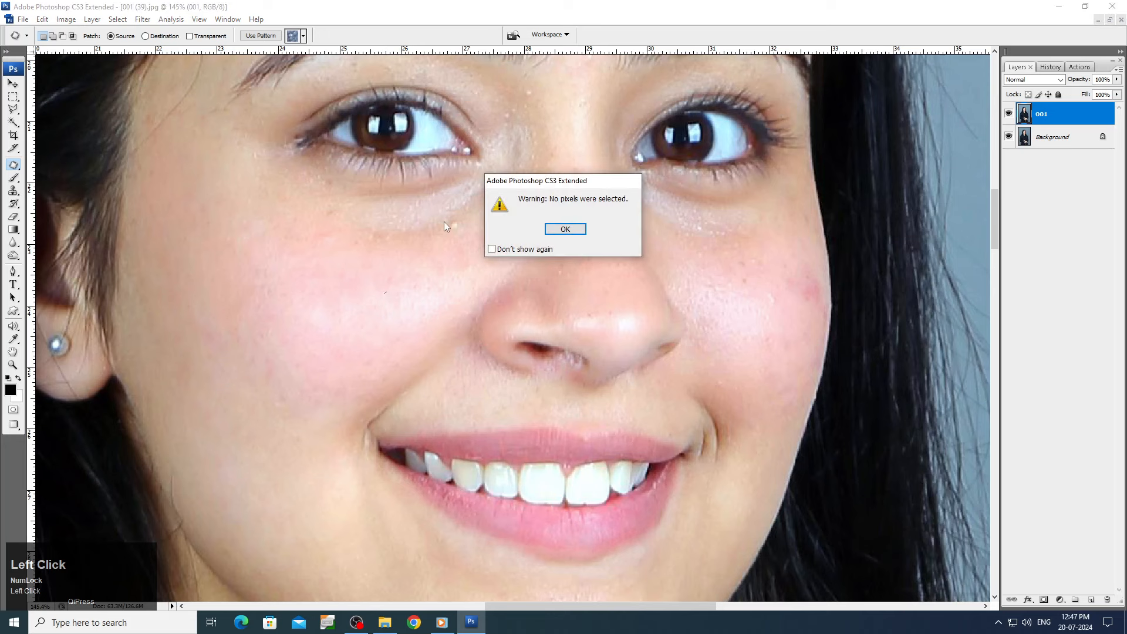
{"action": "key", "text": "Return"}
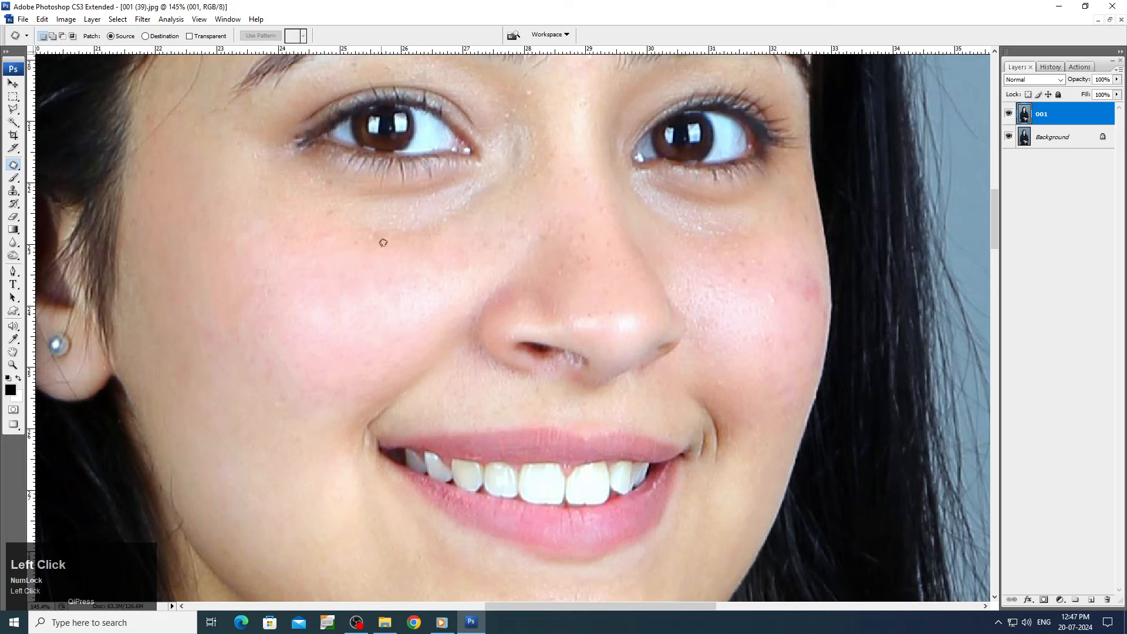
- Patch the uneven skin and small spots directly beneath the near eye with clean surrounding skin
{"action": "mouse_move", "coordinate": [379, 257]}
{"action": "left_mouse_down"}
{"action": "mouse_move", "coordinate": [345, 228]}
{"action": "mouse_move", "coordinate": [397, 241]}
{"action": "left_mouse_up"}
{"action": "mouse_move", "coordinate": [379, 239]}
{"action": "left_mouse_down"}
{"action": "mouse_move", "coordinate": [364, 257]}
{"action": "mouse_move", "coordinate": [323, 205]}
{"action": "mouse_move", "coordinate": [334, 209]}
{"action": "mouse_move", "coordinate": [317, 206]}
{"action": "mouse_move", "coordinate": [316, 239]}
{"action": "left_mouse_up"}
{"action": "left_click", "coordinate": [347, 225]}
{"action": "left_click", "coordinate": [322, 228]}
{"action": "mouse_move", "coordinate": [335, 182]}
{"action": "left_mouse_down"}
{"action": "mouse_move", "coordinate": [309, 173]}
{"action": "mouse_move", "coordinate": [335, 176]}
{"action": "mouse_move", "coordinate": [312, 196]}
{"action": "left_mouse_up"}
{"action": "left_click", "coordinate": [385, 229]}
{"action": "scroll", "coordinate": [385, 229], "scroll_direction": "up", "scroll_amount": 2}
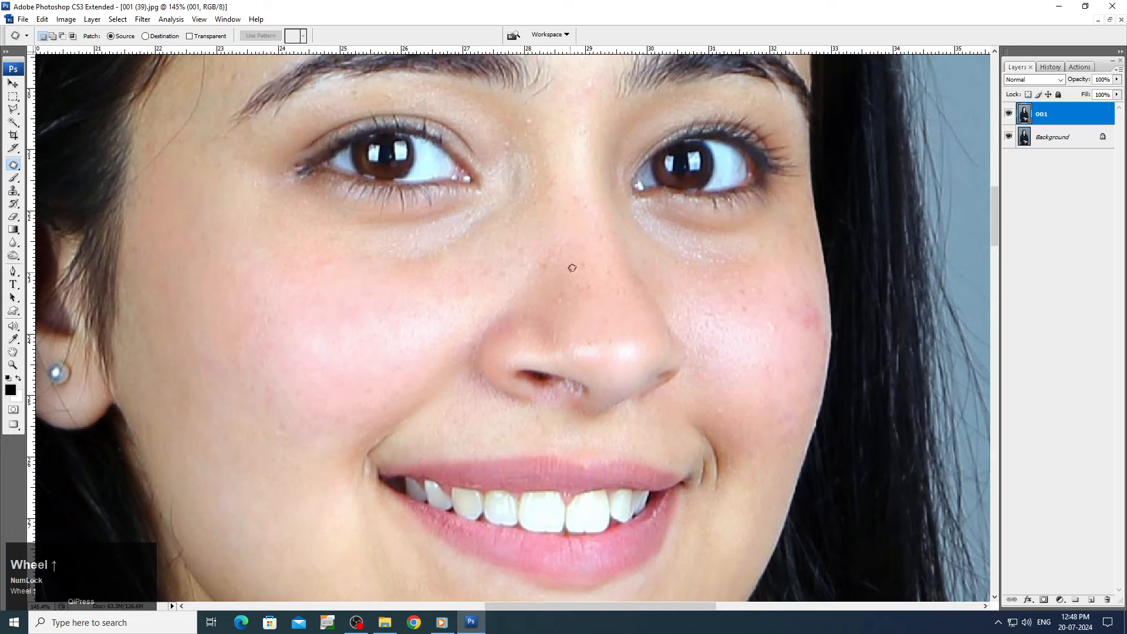
- Switch to the Spot Healing Brush and heal the blemishes between the eyebrows
{"action": "right_click", "coordinate": [14, 165]}
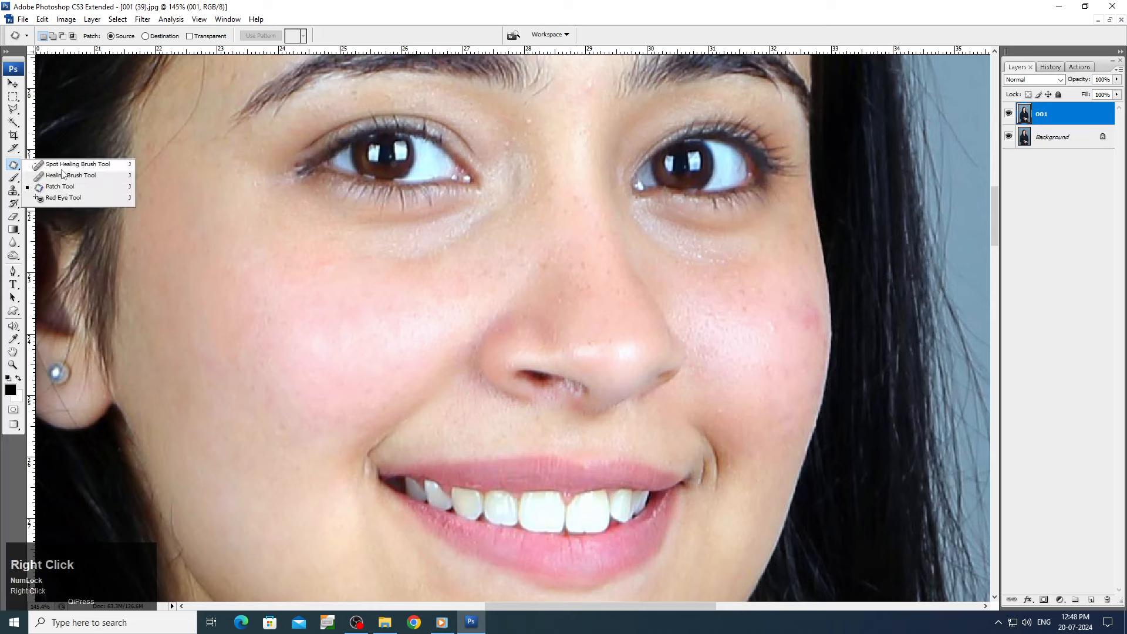
{"action": "left_click", "coordinate": [65, 164]}
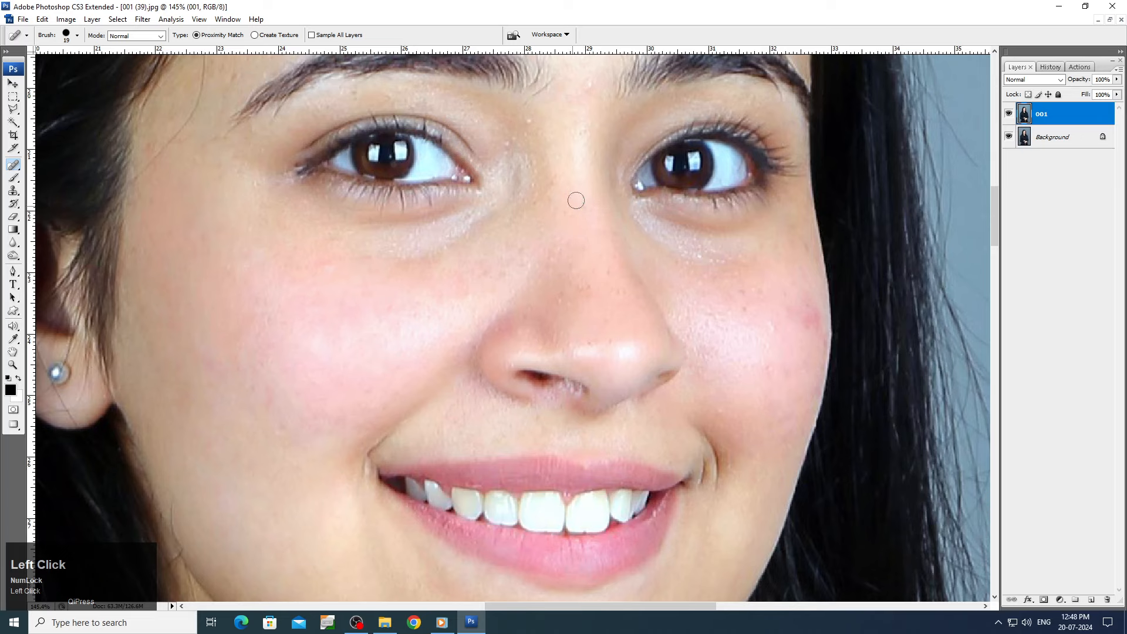
{"action": "scroll", "coordinate": [588, 133], "scroll_direction": "up", "scroll_amount": 2}
{"action": "left_click", "coordinate": [590, 134]}
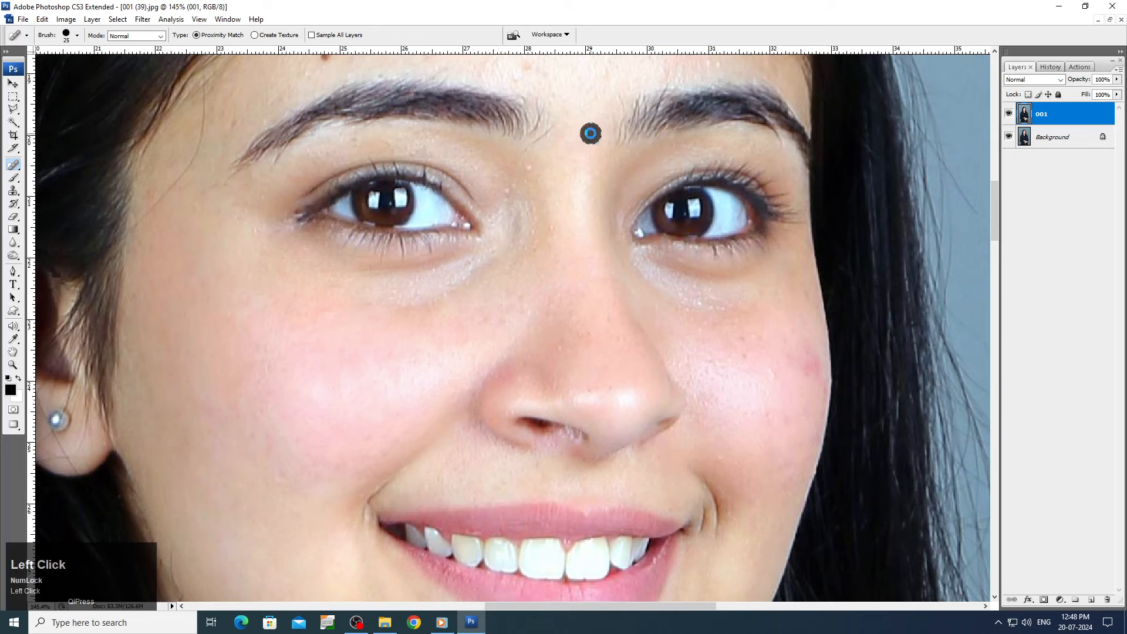
{"action": "key", "text": "bracketleft"}
{"action": "left_click", "coordinate": [582, 132]}
- Heal the spot near the nose tip with a size 15 brush and the far cheek's small spots with size 20
{"action": "key", "text": "bracketleft"}
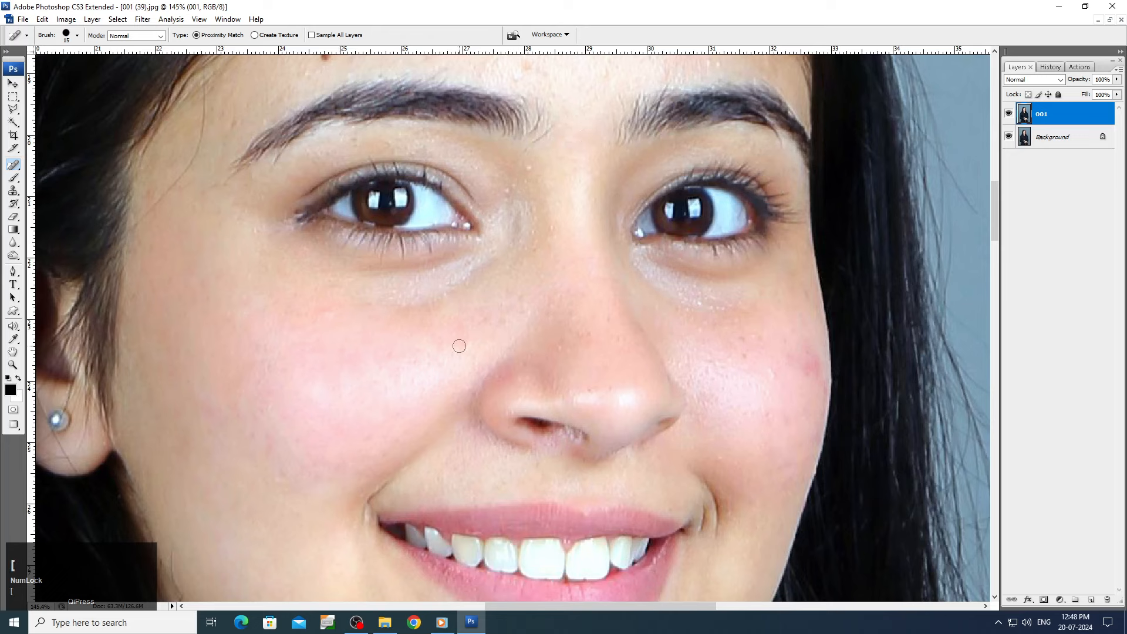
{"action": "left_click", "coordinate": [587, 385]}
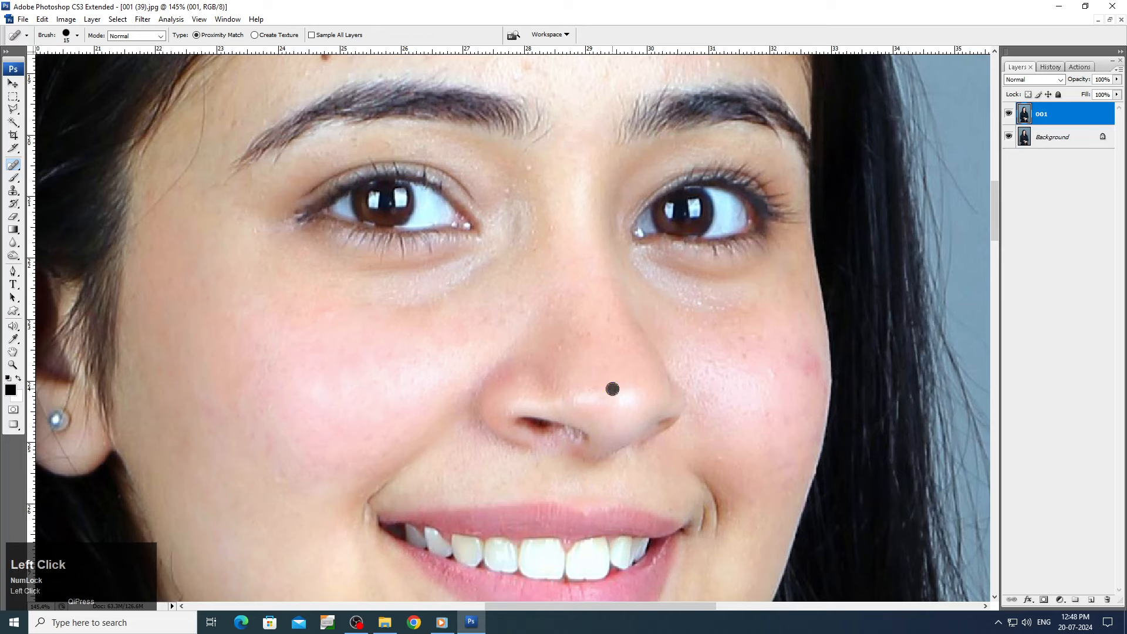
{"action": "key", "text": "bracketright"}
{"action": "left_click", "coordinate": [773, 376]}
{"action": "left_click", "coordinate": [749, 337]}
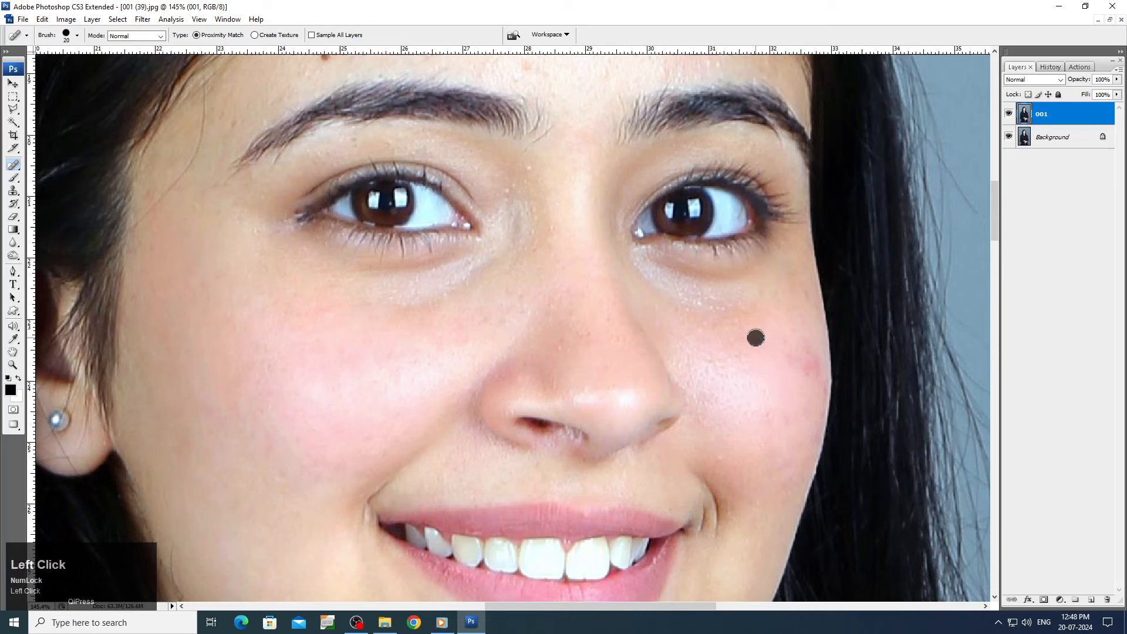
{"action": "left_click", "coordinate": [758, 293]}
- Heal the red mark on the far cheek's outer edge with a size 25 brush, undoing the stroke beside the mouth
{"action": "key", "text": "bracketright"}
{"action": "left_click", "coordinate": [787, 360]}
{"action": "left_click_drag", "start_coordinate": [806, 371], "coordinate": [806, 350]}
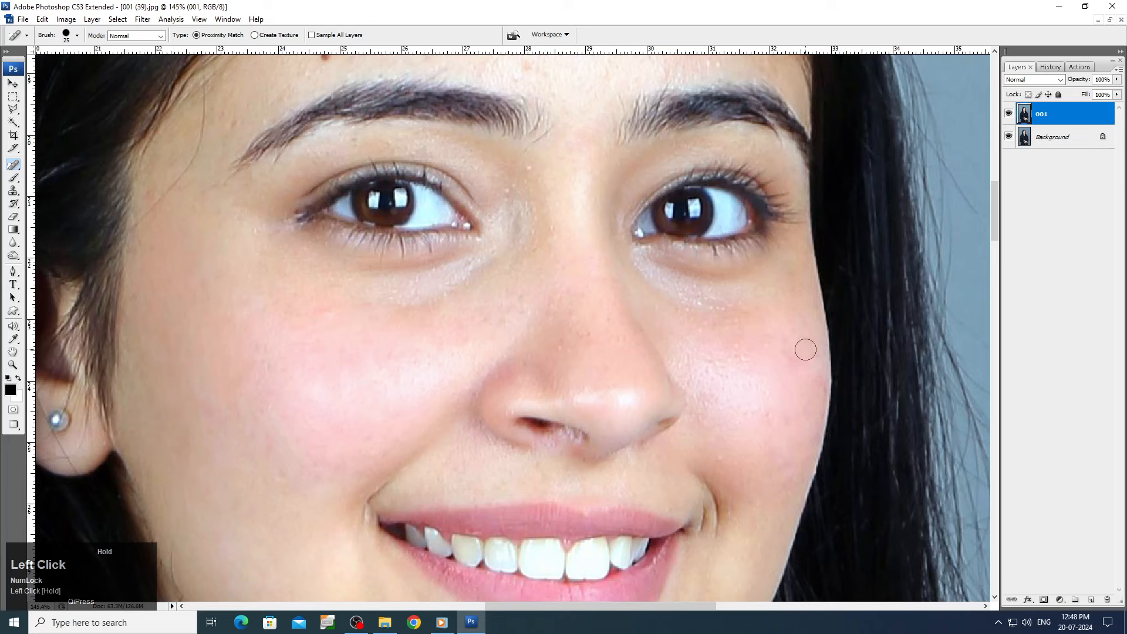
{"action": "left_click", "coordinate": [774, 414]}
{"action": "left_click_drag", "start_coordinate": [735, 516], "coordinate": [755, 503]}
{"action": "key", "text": "ctrl+alt+z"}
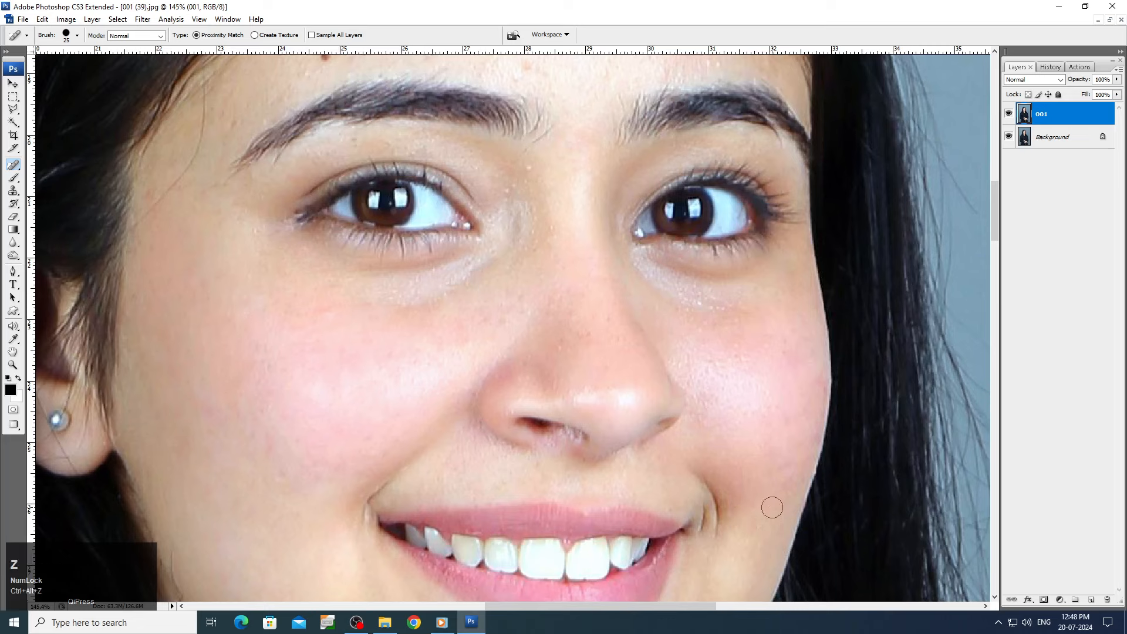
- Heal the dark specks across the lower bridge of the nose
{"action": "left_click", "coordinate": [560, 343]}
{"action": "key", "text": "space"}
{"action": "left_click", "coordinate": [589, 332]}
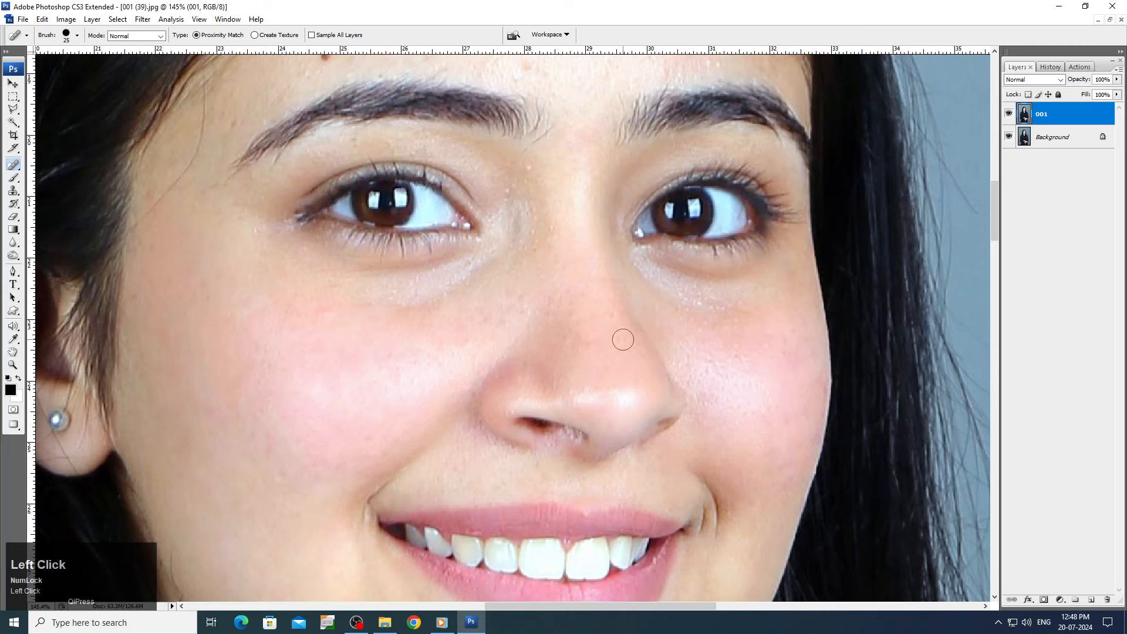
{"action": "left_click_drag", "start_coordinate": [568, 337], "coordinate": [590, 321]}
- Heal the mole above the near eyebrow and the small spots on that side of the forehead
{"action": "key", "text": "space"}
{"action": "left_click_drag", "start_coordinate": [616, 259], "coordinate": [586, 405]}
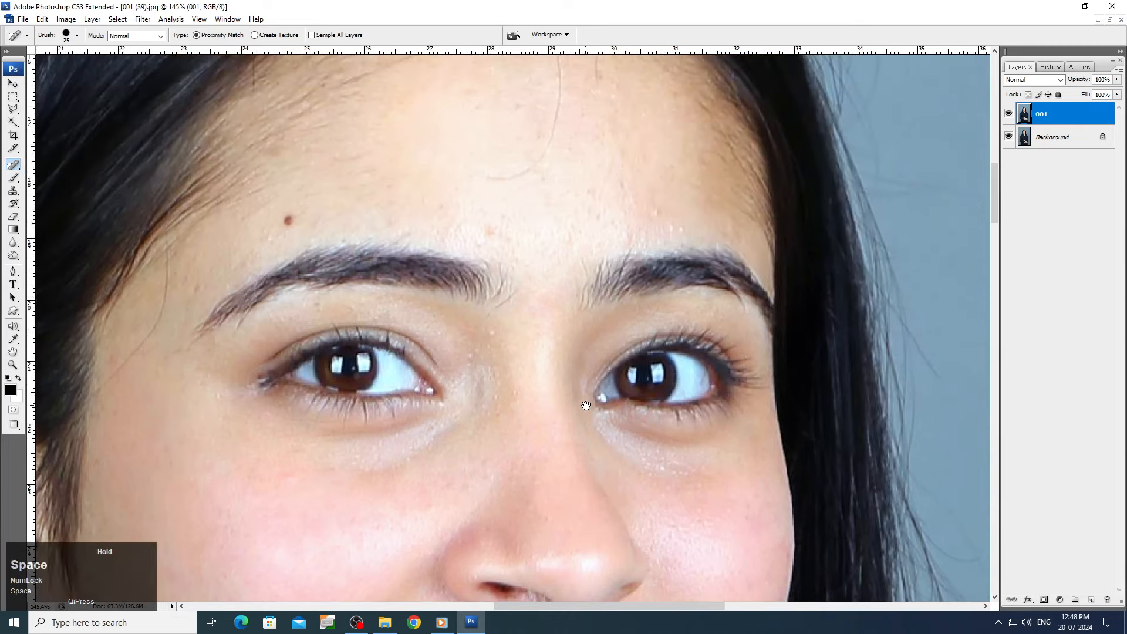
{"action": "left_click", "coordinate": [493, 232]}
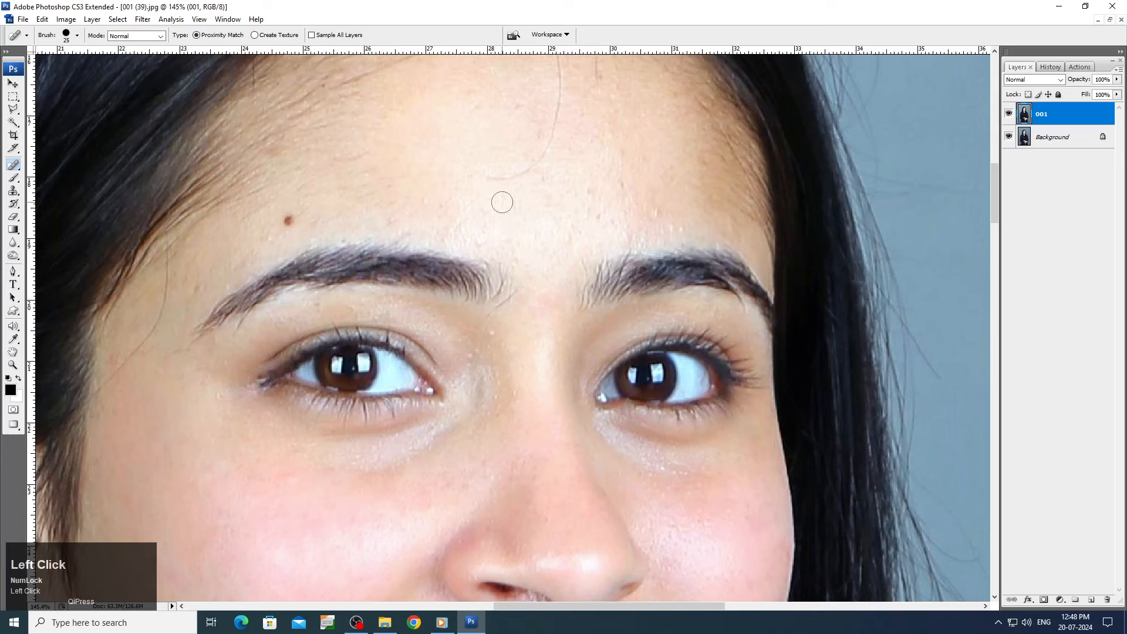
{"action": "left_click", "coordinate": [460, 196]}
{"action": "left_click", "coordinate": [288, 221]}
{"action": "left_click", "coordinate": [390, 219]}
- Heal the spots on the middle of the forehead and above the far eyebrow
{"action": "left_click", "coordinate": [582, 192]}
{"action": "left_click", "coordinate": [591, 220]}
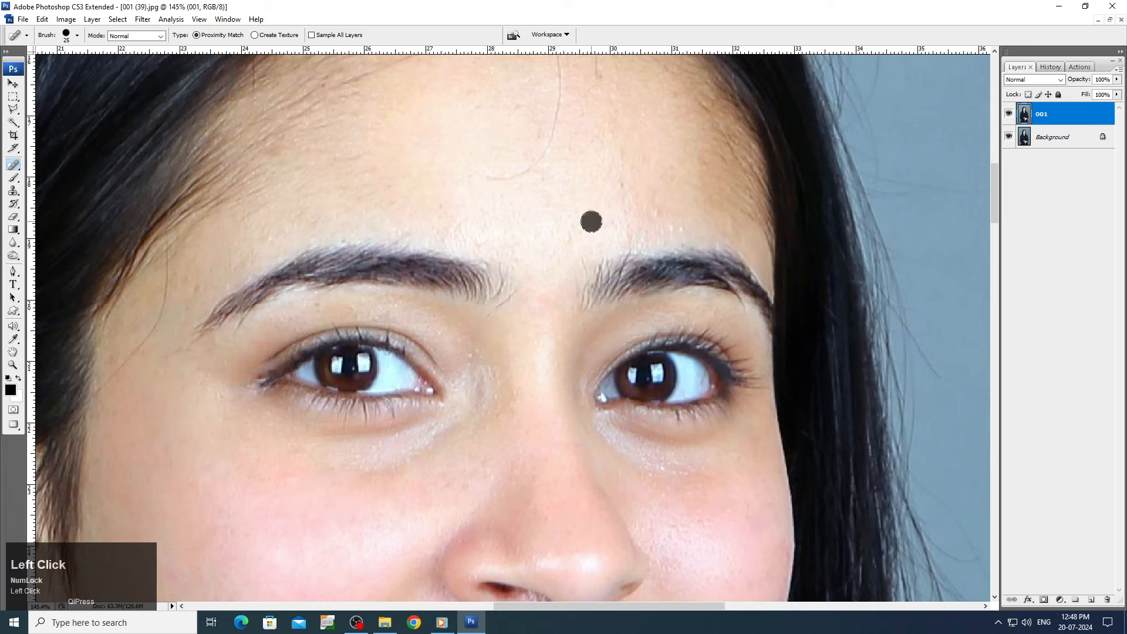
{"action": "left_click", "coordinate": [567, 232]}
{"action": "left_click", "coordinate": [624, 226]}
{"action": "left_click", "coordinate": [623, 149]}
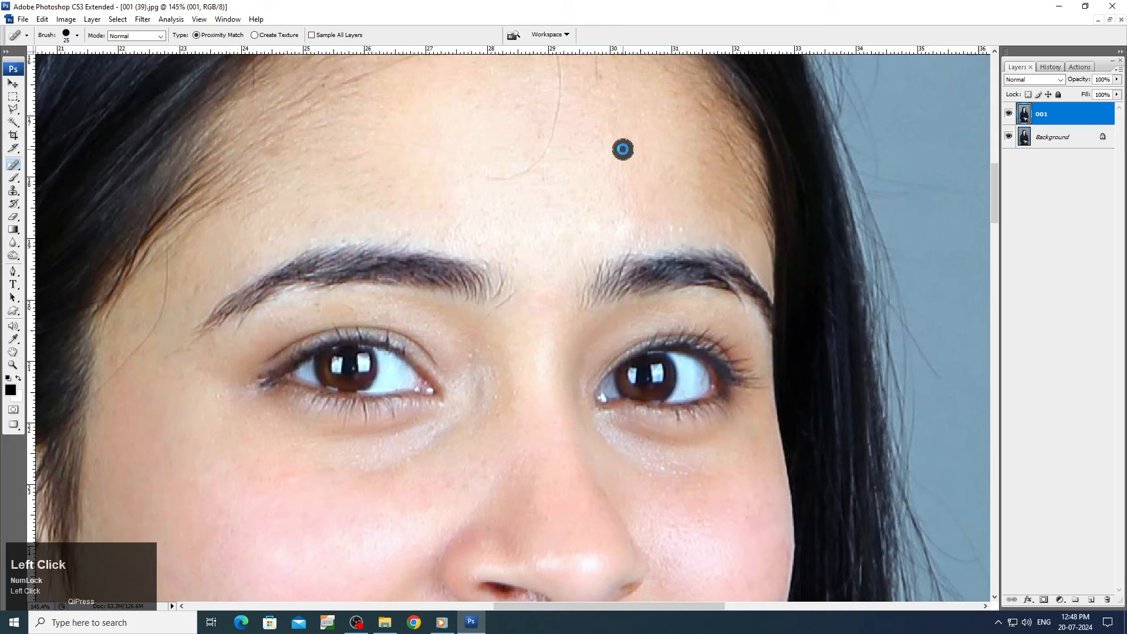
{"action": "left_click", "coordinate": [669, 166]}
{"action": "left_click", "coordinate": [677, 229]}
- Heal the small marks on the upper forehead near the loose hair strands
{"action": "left_click_drag", "start_coordinate": [610, 200], "coordinate": [560, 260]}
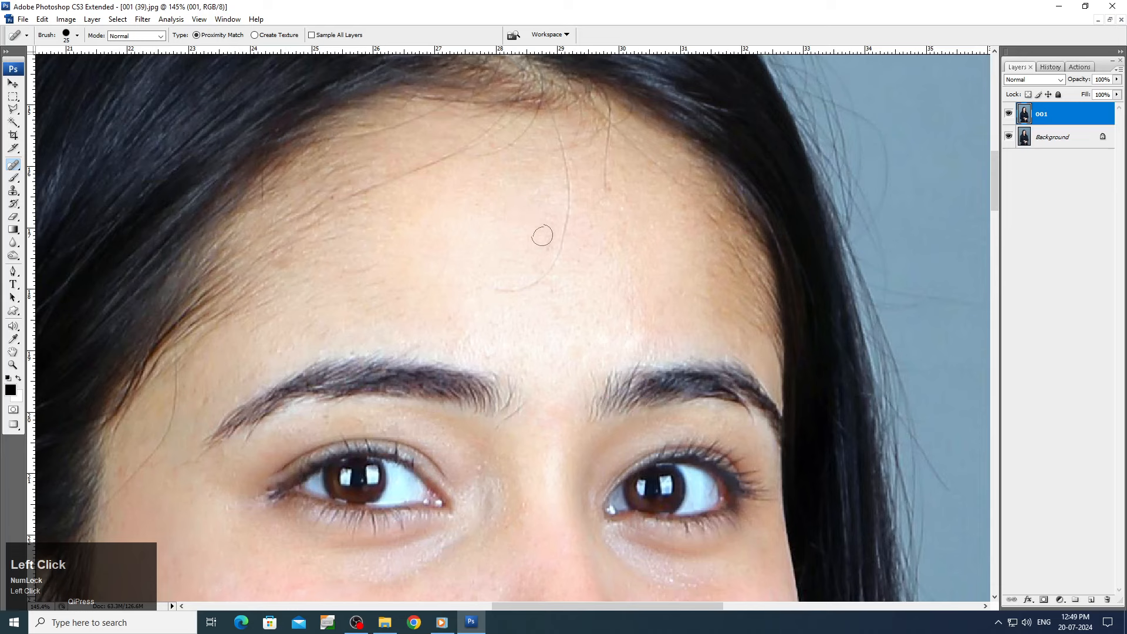
{"action": "left_click", "coordinate": [545, 245]}
{"action": "left_click", "coordinate": [624, 209]}
{"action": "left_click", "coordinate": [629, 192]}
- Heal the spots on the near upper eyelid and the temple beside the eyebrow's outer end
{"action": "left_click_drag", "start_coordinate": [525, 329], "coordinate": [527, 208]}
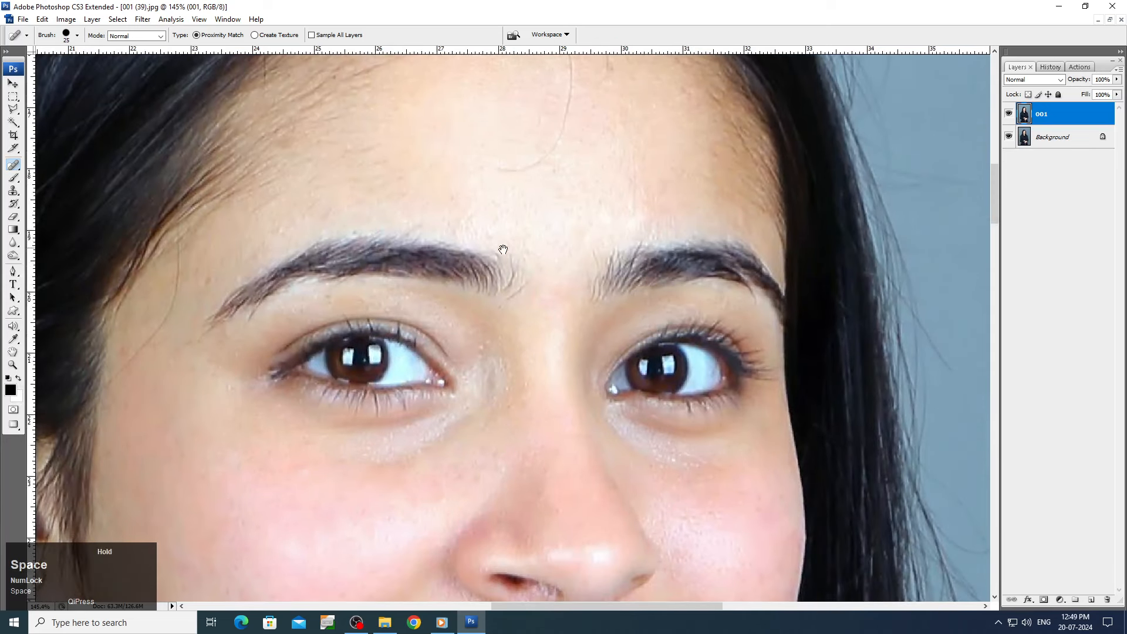
{"action": "left_click", "coordinate": [327, 298]}
{"action": "left_click", "coordinate": [366, 300]}
{"action": "left_click", "coordinate": [226, 258]}
{"action": "left_click", "coordinate": [197, 268]}
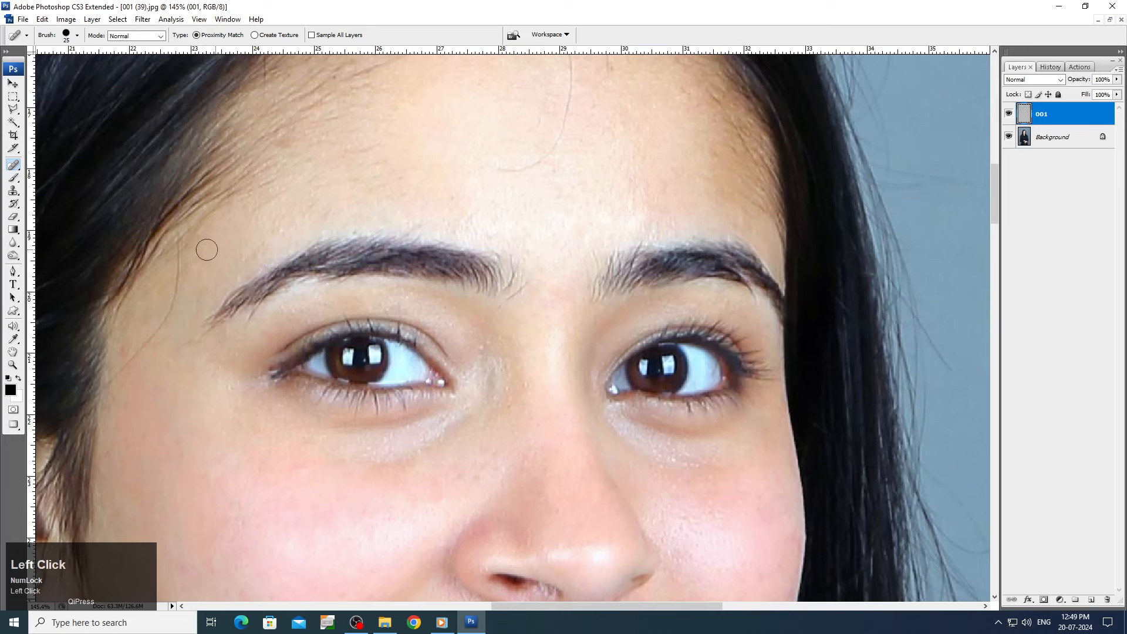
{"action": "left_click", "coordinate": [259, 244]}
- Compare the retouched face with the original by toggling the visibility of layer 001
{"action": "left_click_drag", "start_coordinate": [435, 211], "coordinate": [612, 333]}
{"action": "right_click", "coordinate": [571, 265]}
{"action": "left_click", "coordinate": [584, 275]}
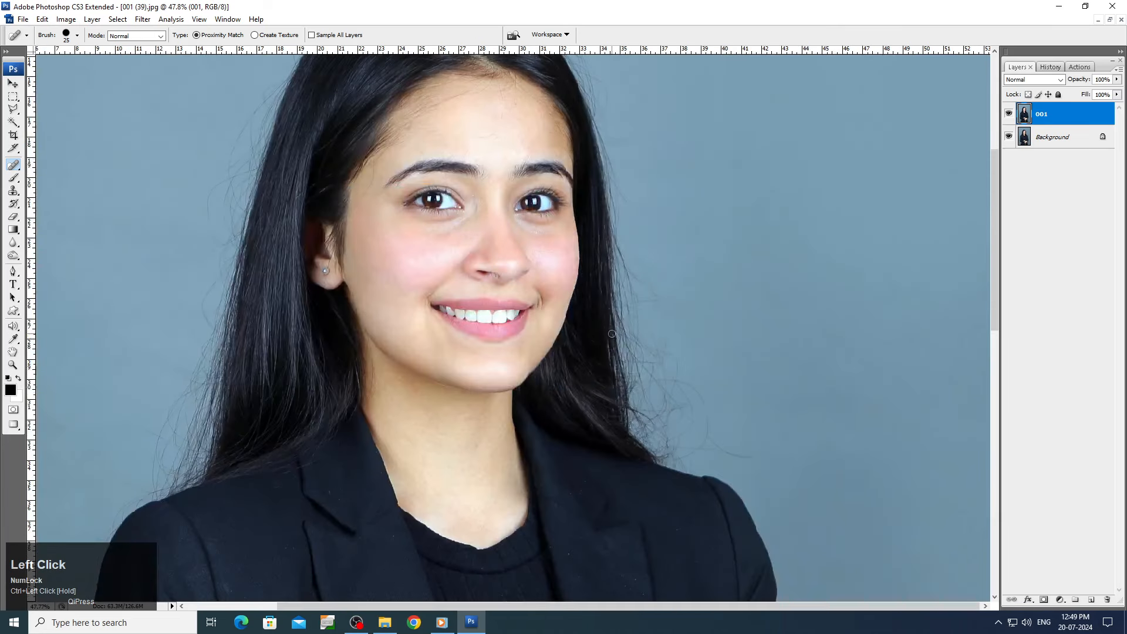
{"action": "left_click", "coordinate": [1009, 114]}
{"action": "left_click", "coordinate": [1009, 114]}
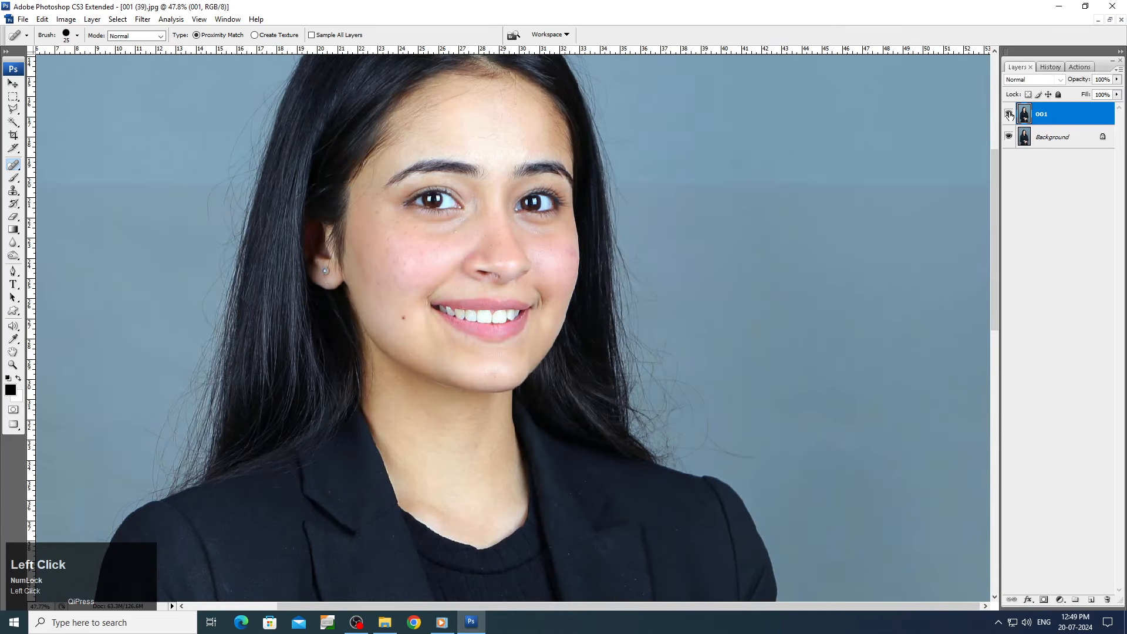
{"action": "left_click", "coordinate": [1009, 114]}
{"action": "left_click", "coordinate": [1009, 114]}
{"action": "left_click", "coordinate": [1010, 114]}
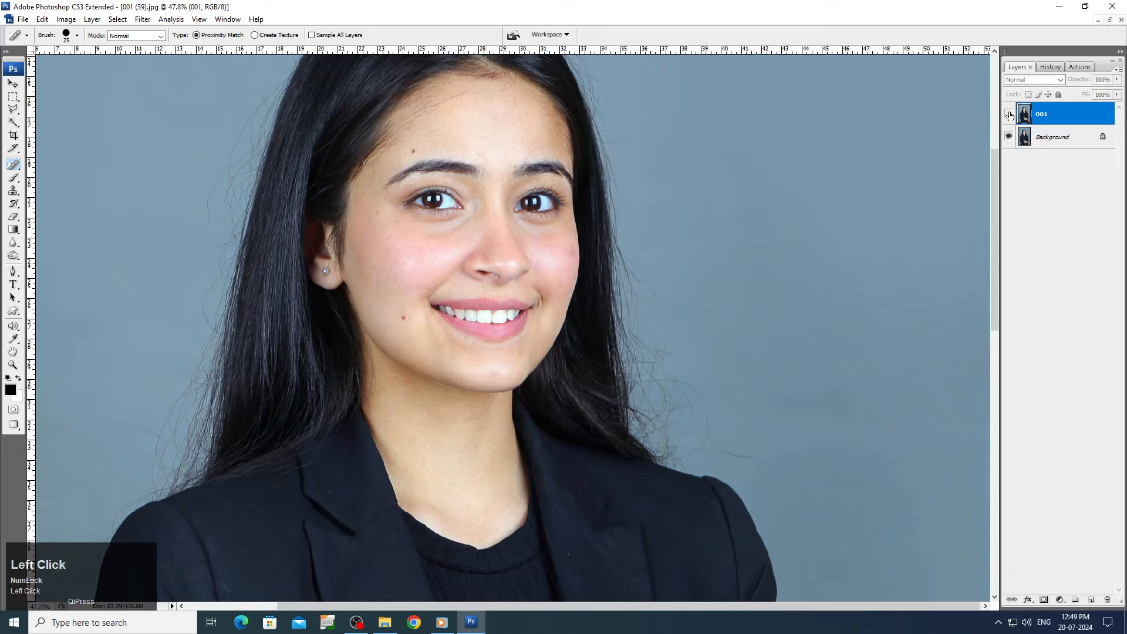
{"action": "left_click", "coordinate": [1009, 114]}
{"action": "left_click", "coordinate": [1009, 114]}
{"action": "left_click", "coordinate": [1009, 114]}
{"action": "left_click", "coordinate": [1009, 114]}
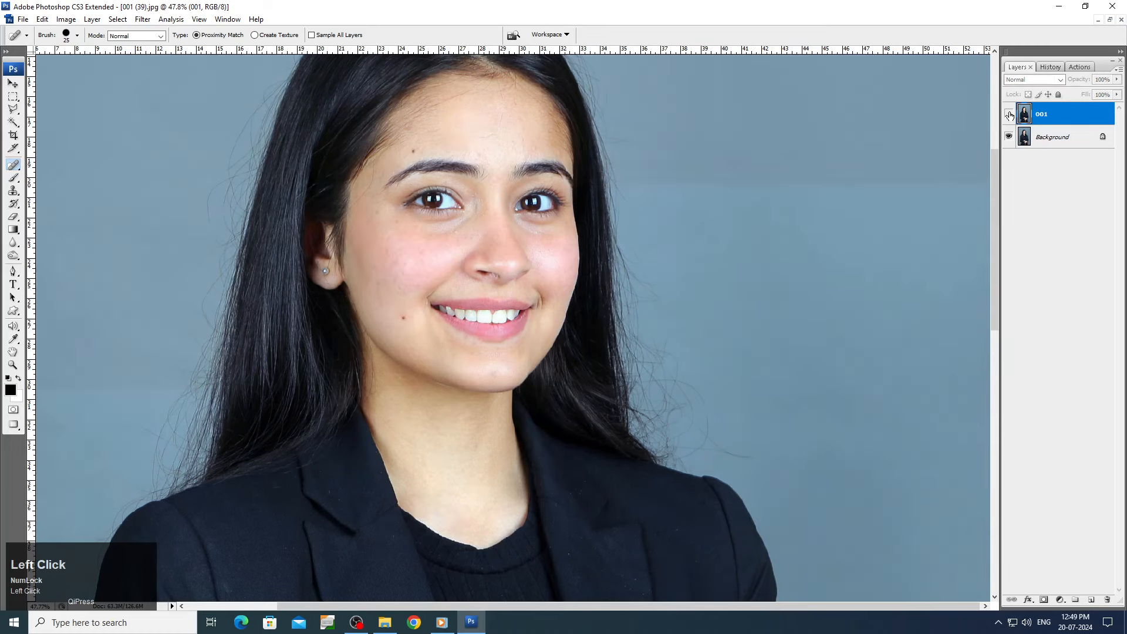
{"action": "left_click", "coordinate": [1009, 114]}
- Start a Photo Filter adjustment on layer 001 and preview the filter presets through to Sepia
{"action": "key", "text": "v"}
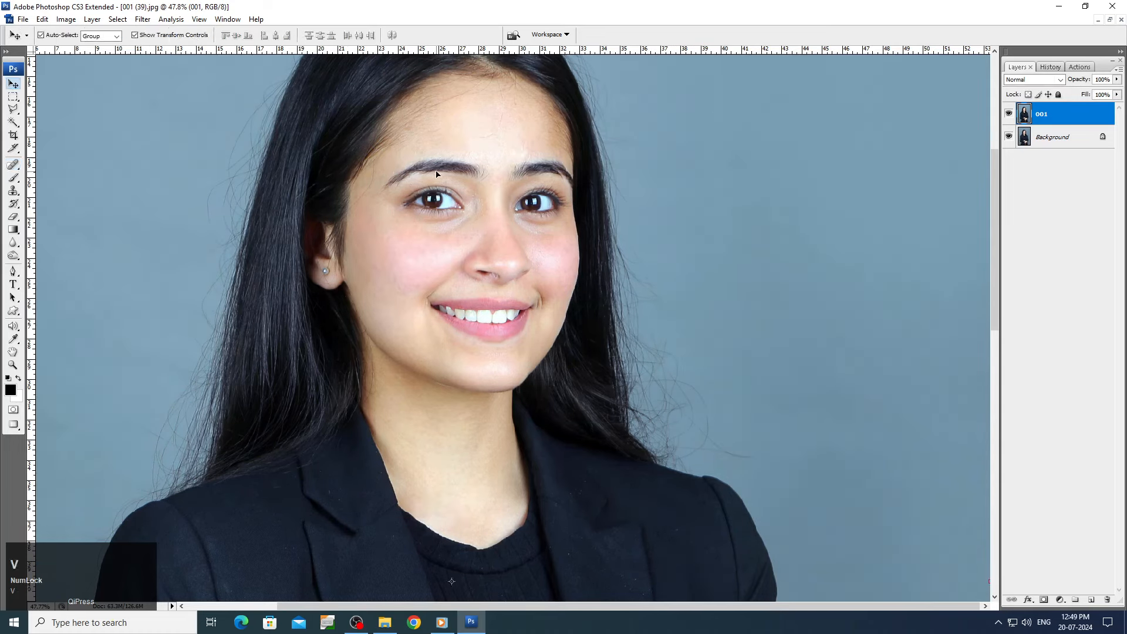
{"action": "key", "text": "alt+i"}
{"action": "key", "text": "a"}
{"action": "key", "text": "f"}
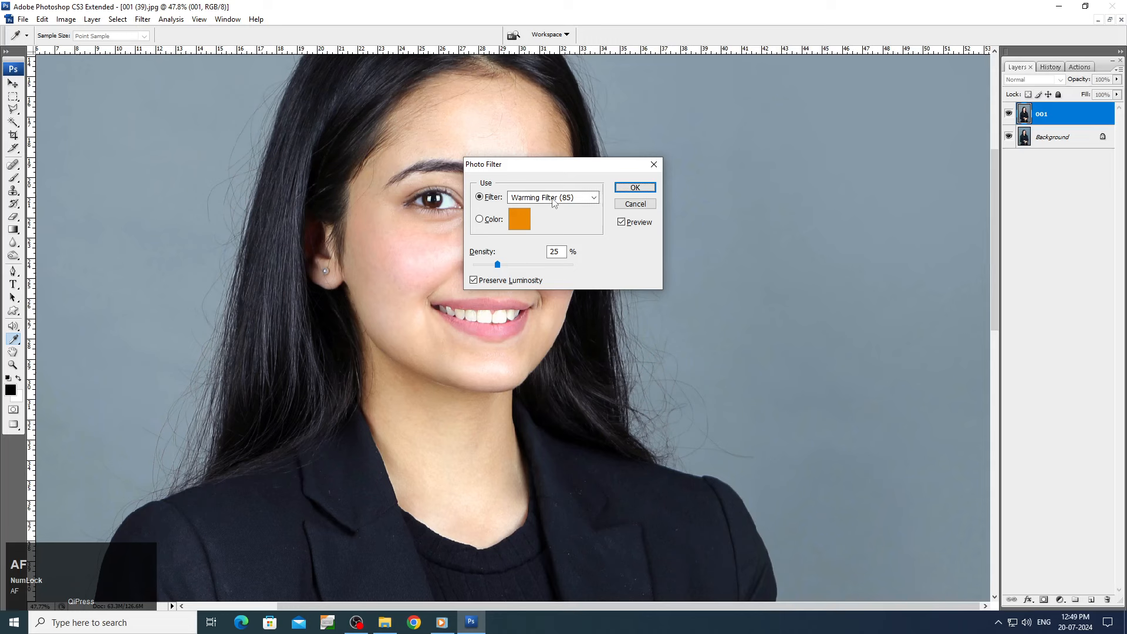
{"action": "left_click_drag", "start_coordinate": [576, 163], "coordinate": [911, 96]}
{"action": "left_click", "coordinate": [887, 130]}
{"action": "left_click", "coordinate": [885, 136]}
{"action": "scroll", "coordinate": [885, 135], "scroll_direction": "down", "scroll_amount": 3}
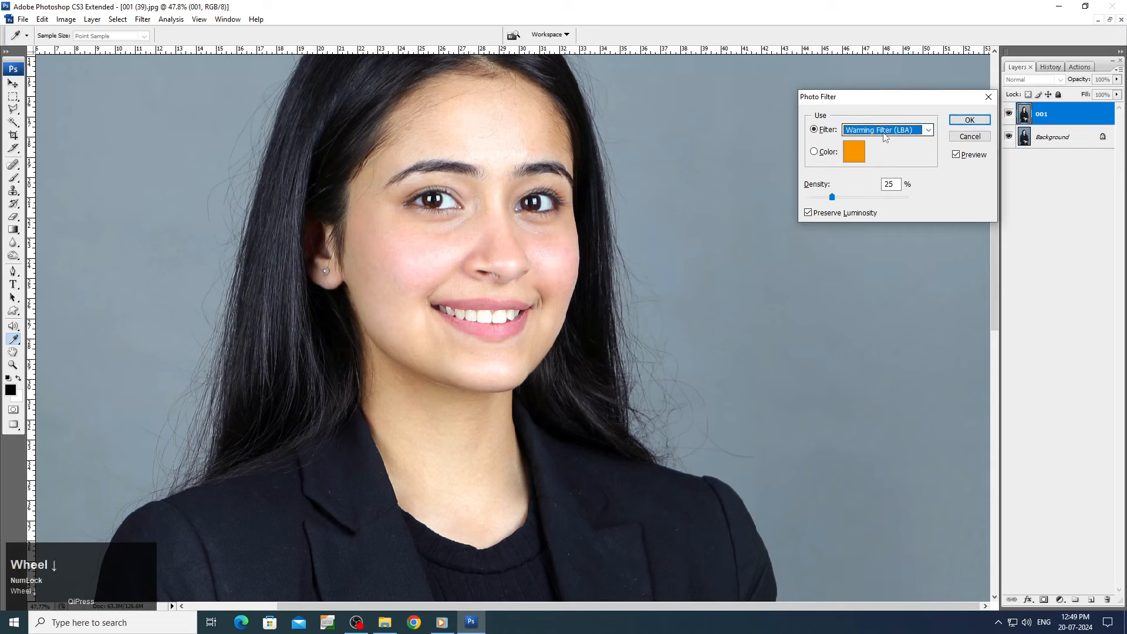
{"action": "scroll", "coordinate": [884, 135], "scroll_direction": "down", "scroll_amount": 2}
{"action": "scroll", "coordinate": [884, 135], "scroll_direction": "down", "scroll_amount": 3}
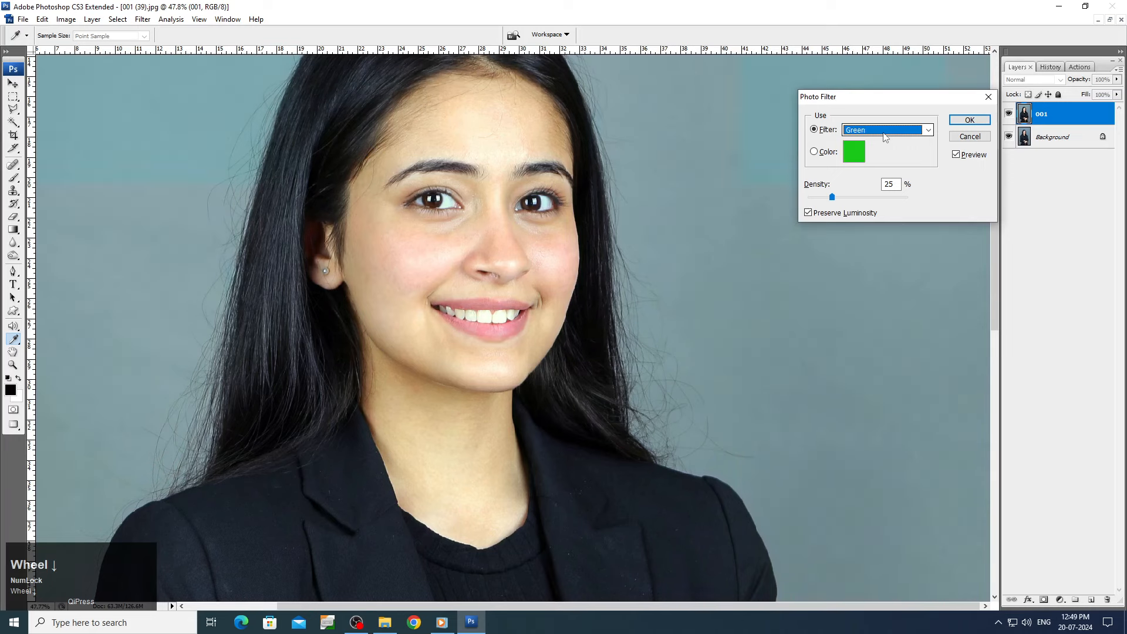
{"action": "scroll", "coordinate": [885, 136], "scroll_direction": "down", "scroll_amount": 5}
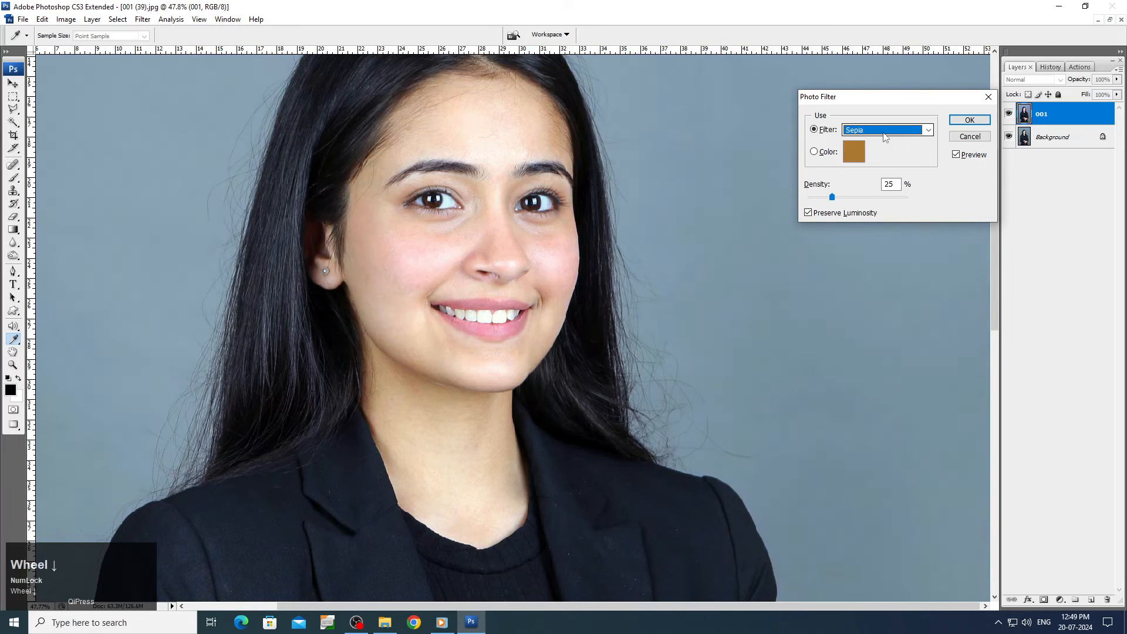
- Apply the Sepia photo filter at 25% density with Preserve Luminosity enabled
{"action": "scroll", "coordinate": [885, 137], "scroll_direction": "up", "scroll_amount": 1}
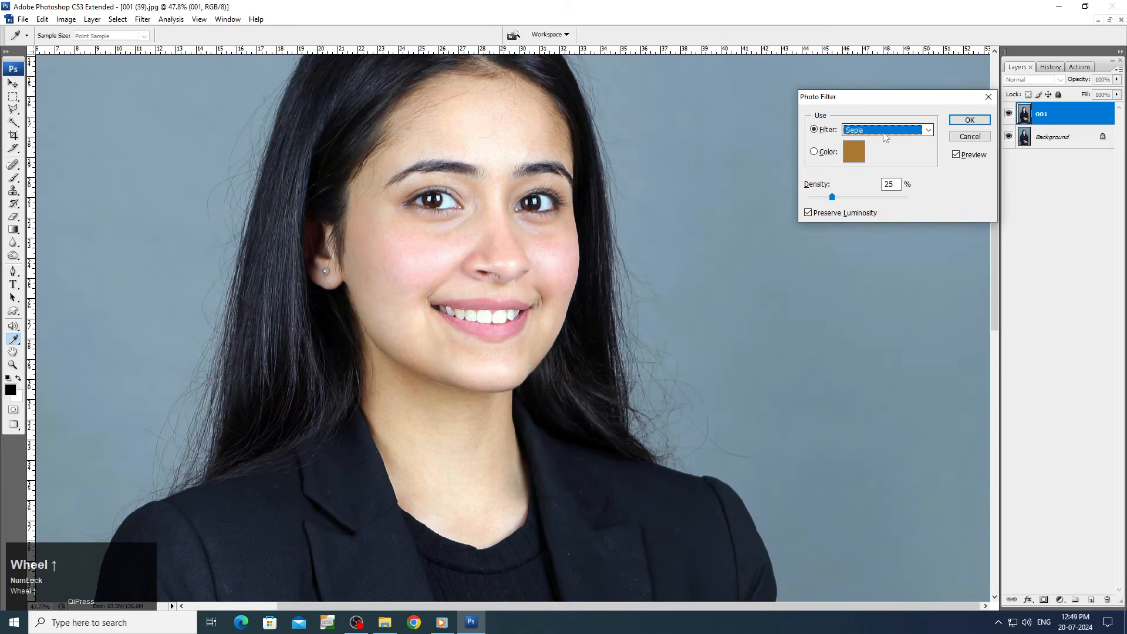
{"action": "left_click", "coordinate": [825, 215]}
{"action": "left_click", "coordinate": [826, 215]}
{"action": "left_click", "coordinate": [970, 120]}
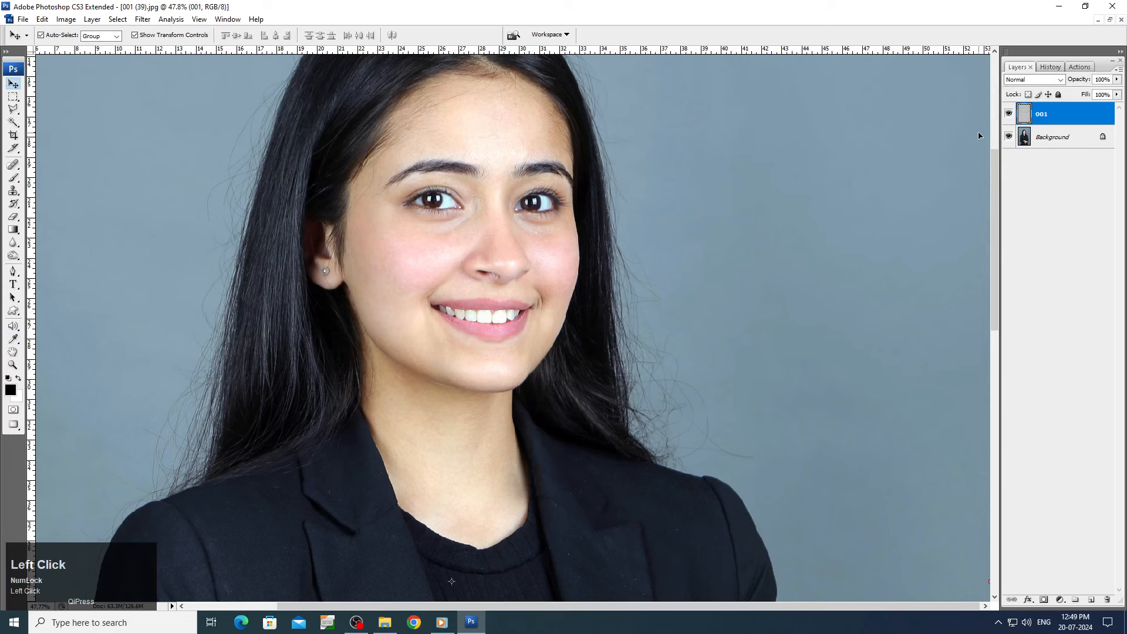
- Open the Imagenomic Portraiture filter for layer 001 and enlarge its preview to 50% on the face
{"action": "key", "text": "space"}
{"action": "right_click", "coordinate": [560, 156]}
{"action": "left_click", "coordinate": [663, 164]}
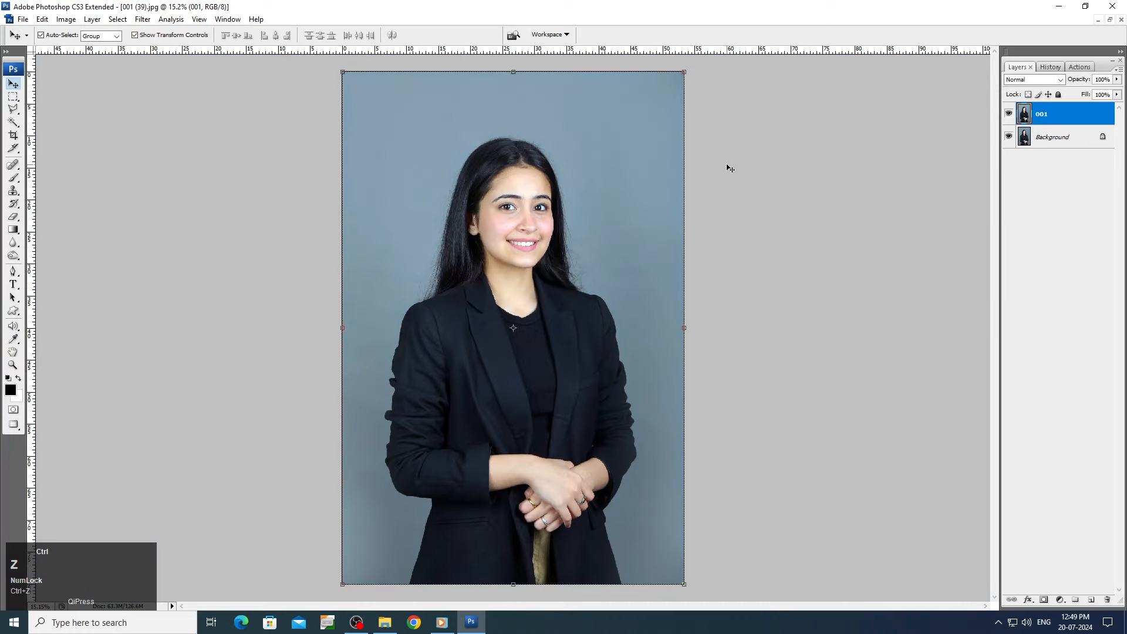
{"action": "left_click_drag", "start_coordinate": [445, 154], "coordinate": [590, 344]}
{"action": "key", "text": "alt+t"}
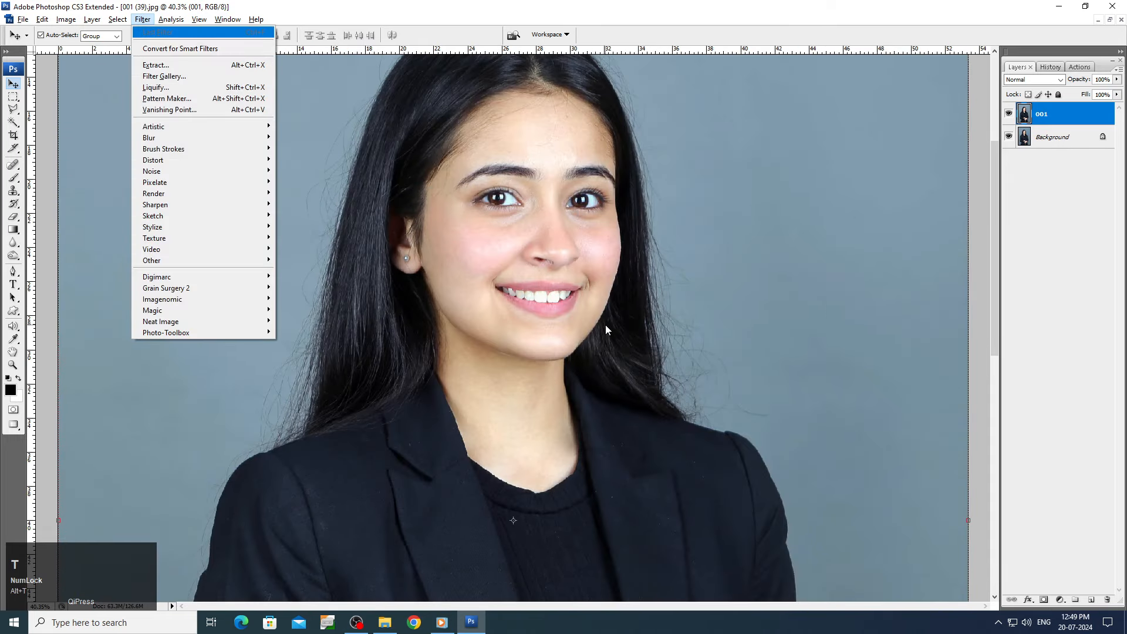
{"action": "key", "text": "i"}
{"action": "key", "text": "p"}
{"action": "left_click", "coordinate": [579, 255], "text": "ctrl"}
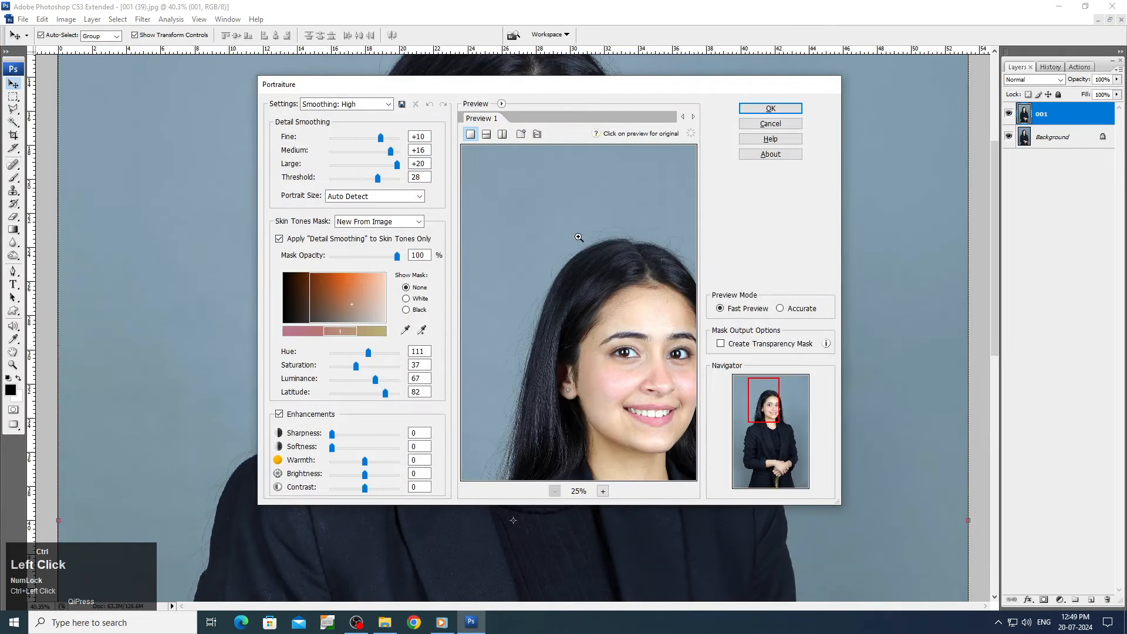
- Sample skin tones from the cheeks, jaw, neck, chin and under-eye area for the mask, and apply Portraiture with the Smoothing: High preset
{"action": "left_click", "coordinate": [408, 327]}
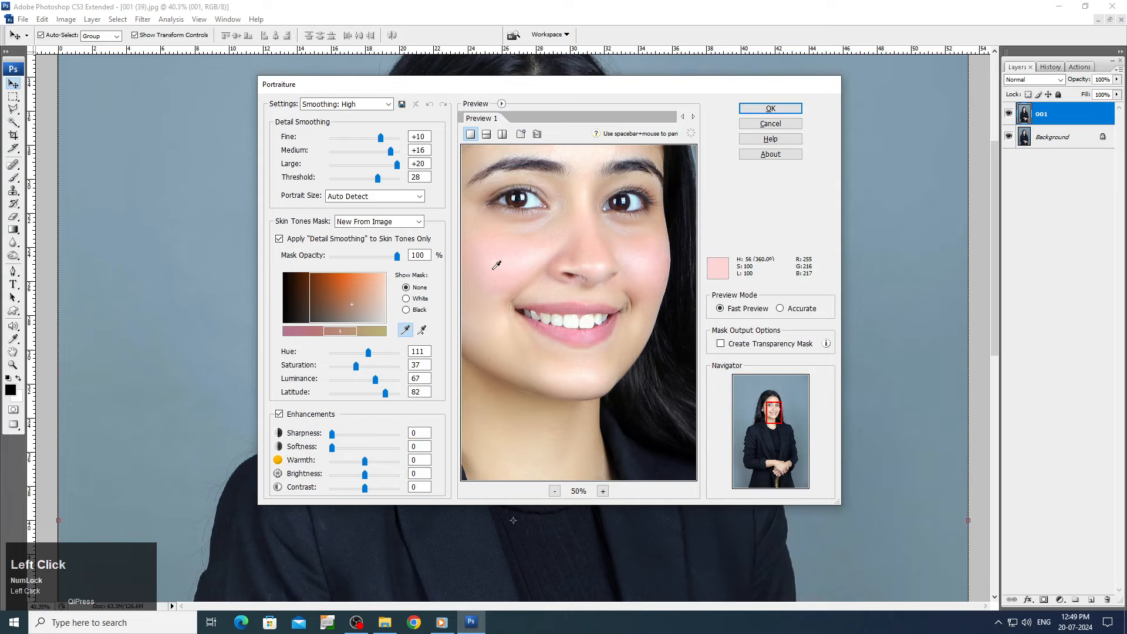
{"action": "left_click", "coordinate": [496, 267]}
{"action": "left_click", "coordinate": [496, 321]}
{"action": "left_click", "coordinate": [519, 432]}
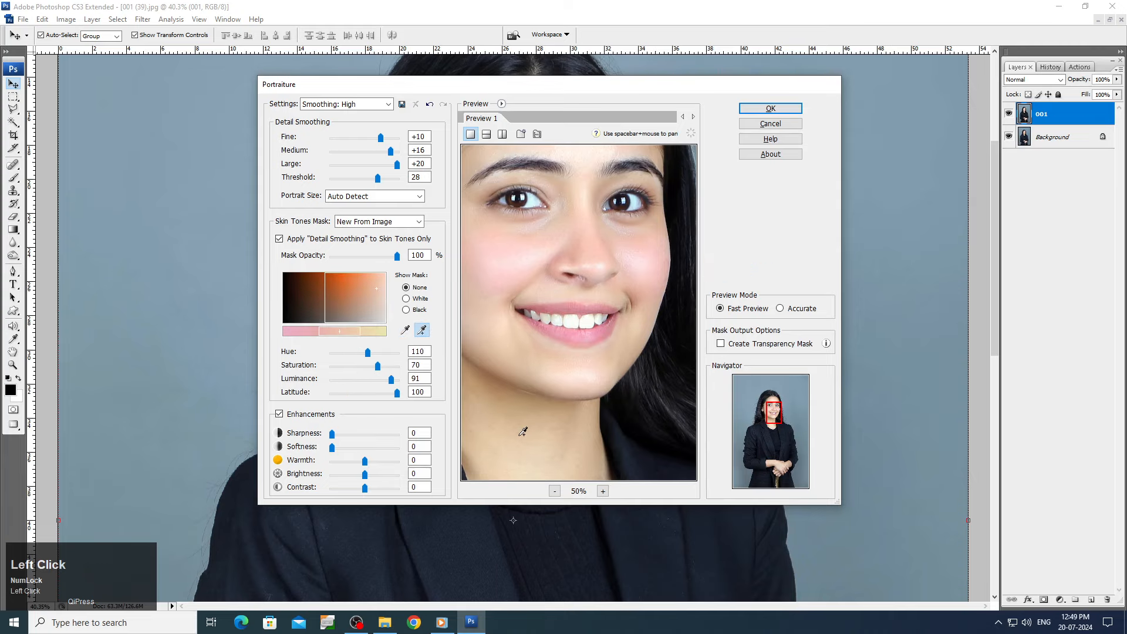
{"action": "left_click", "coordinate": [583, 383]}
{"action": "left_click", "coordinate": [640, 265]}
{"action": "left_click", "coordinate": [598, 229]}
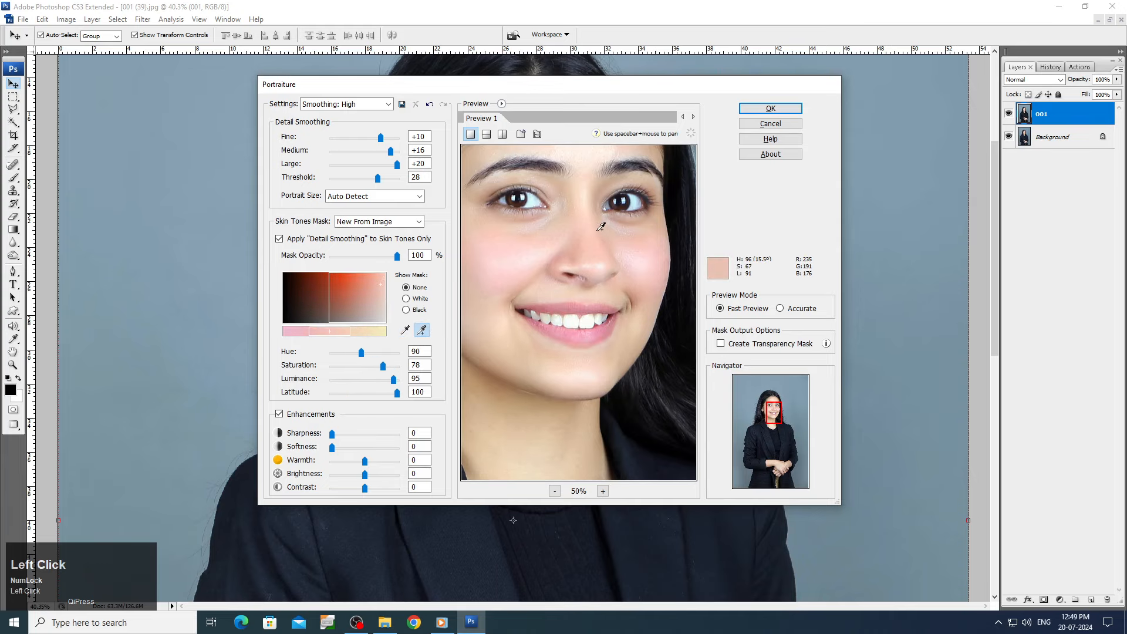
{"action": "key", "text": "Return"}
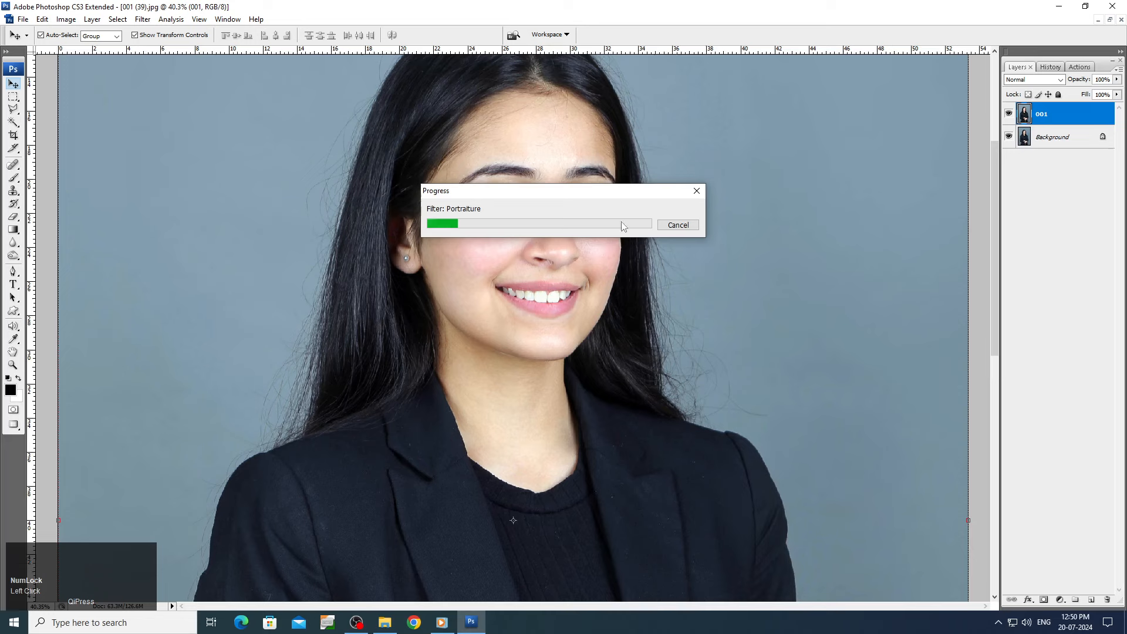
{"action": "left_click", "coordinate": [593, 212]}
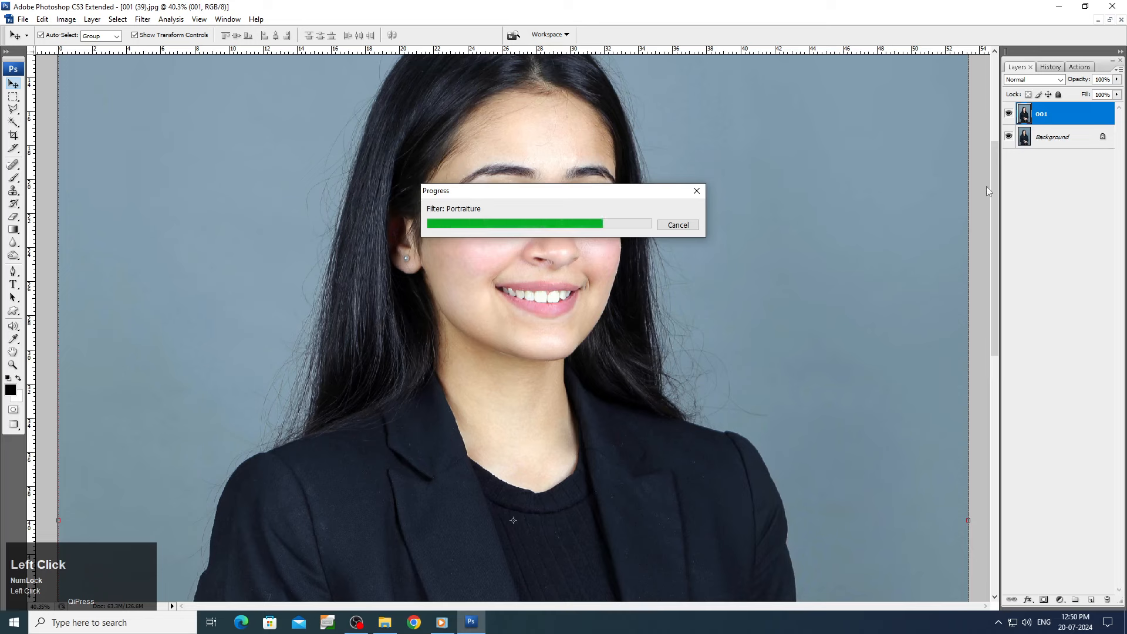
{"action": "left_click", "coordinate": [355, 622]}
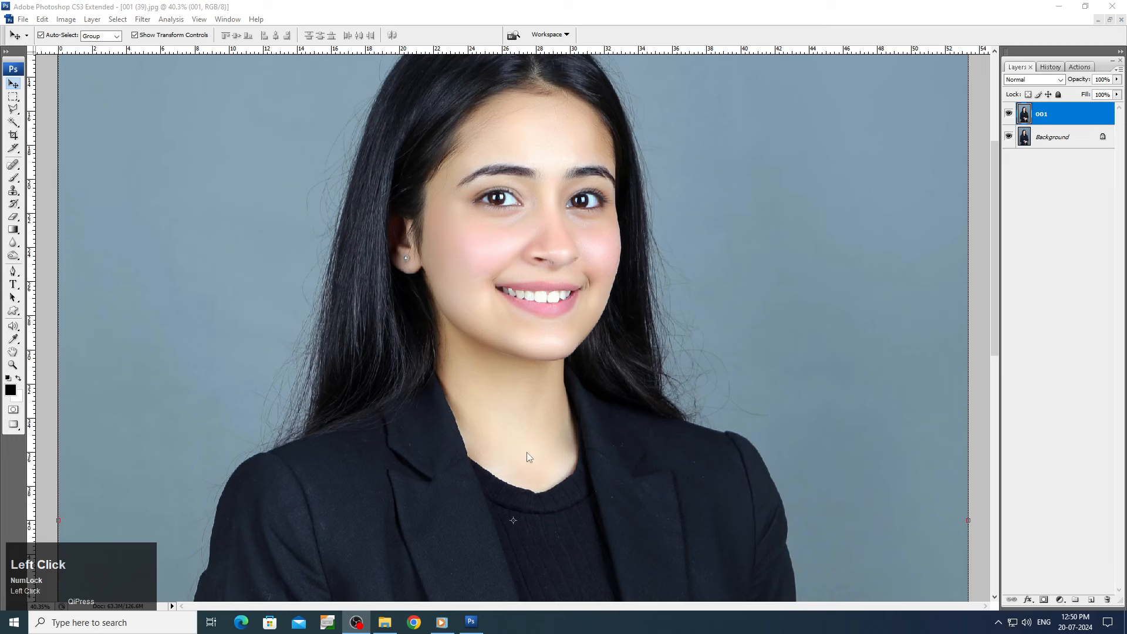
{"action": "left_click", "coordinate": [818, 6]}
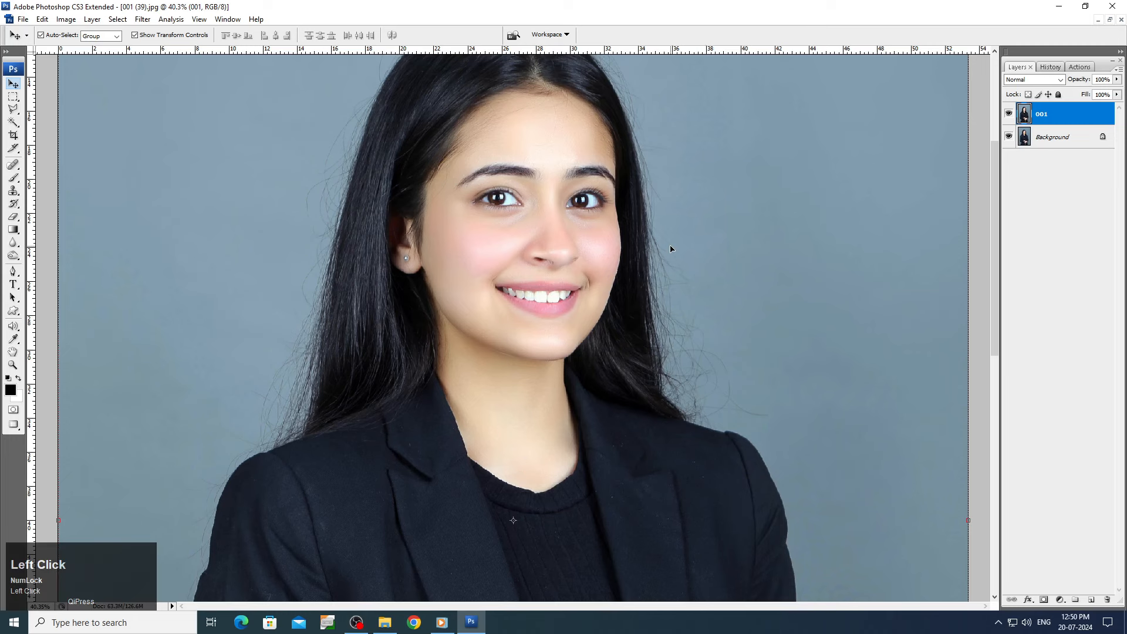
- Smooth away the fine hairs at the inner edge of the near nostril using the Smudge tool with a 13 px brush at 50% strength
{"action": "key", "text": "ctrl+space"}
{"action": "left_click_drag", "start_coordinate": [417, 173], "coordinate": [671, 387]}
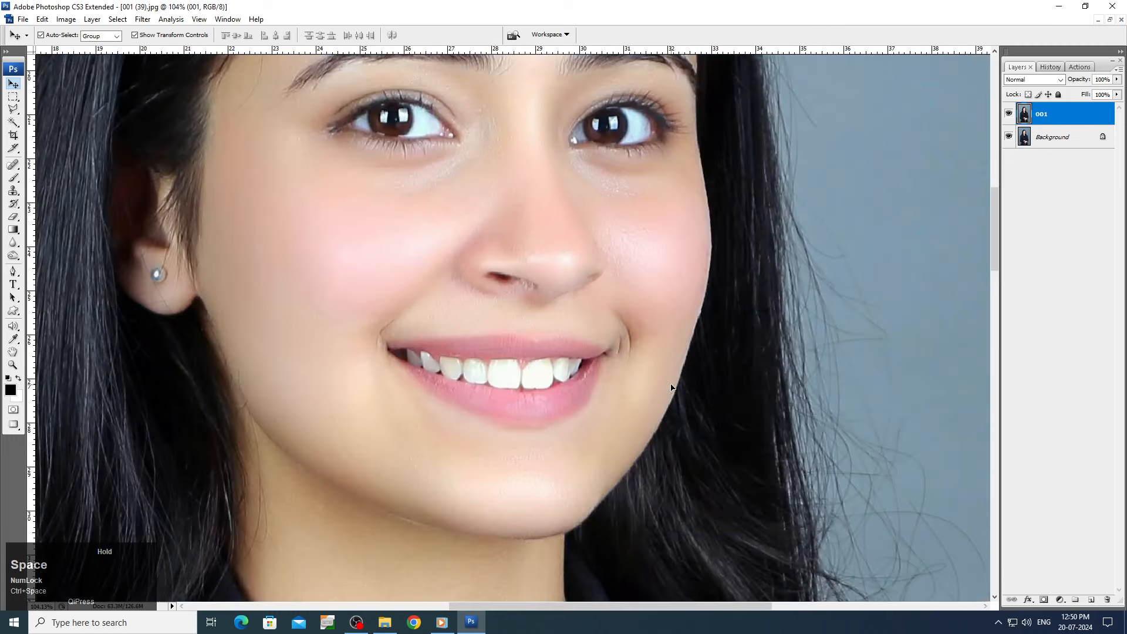
{"action": "key", "text": "ctrl+space"}
{"action": "left_click", "coordinate": [532, 285]}
{"action": "left_click", "coordinate": [532, 285]}
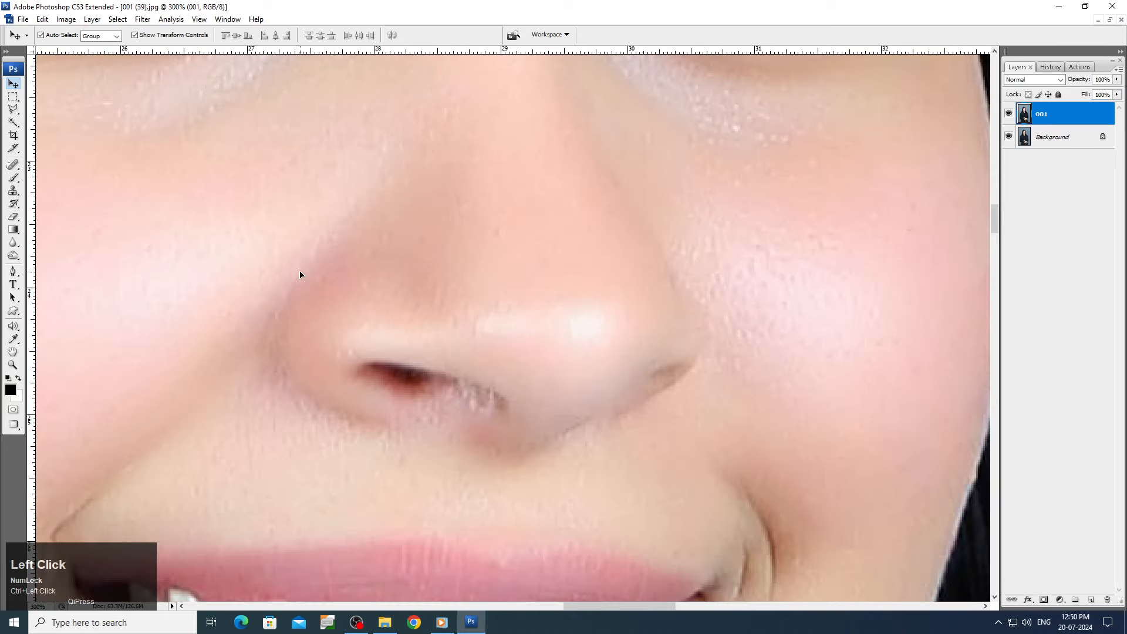
{"action": "left_click", "coordinate": [13, 243]}
{"action": "right_click", "coordinate": [12, 242]}
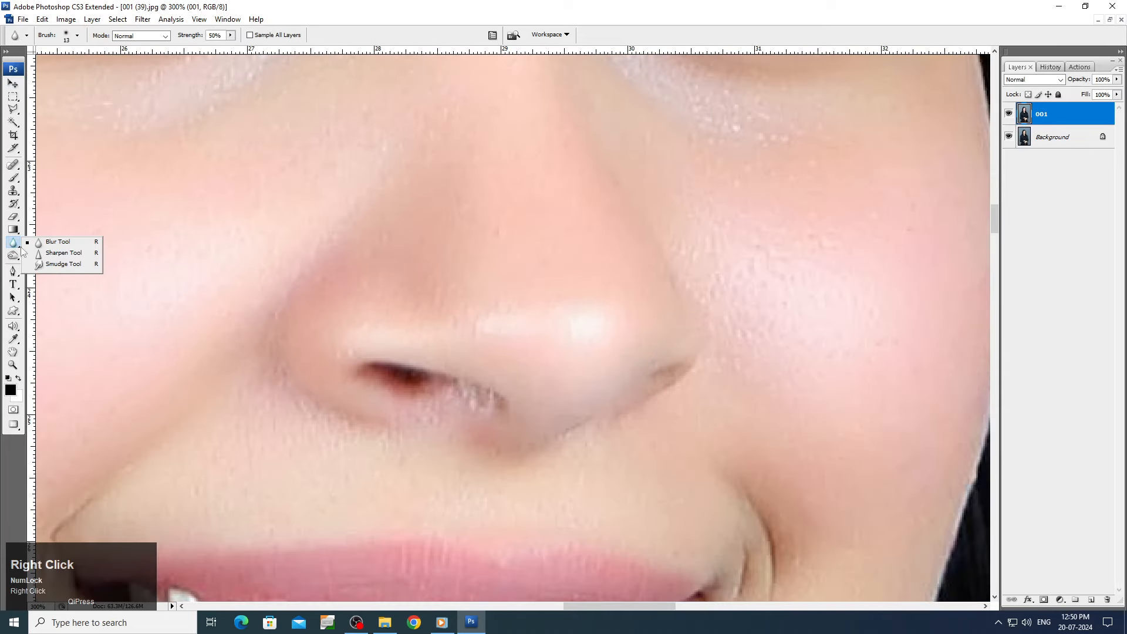
{"action": "left_click", "coordinate": [61, 264]}
{"action": "key", "text": "ctrl+space"}
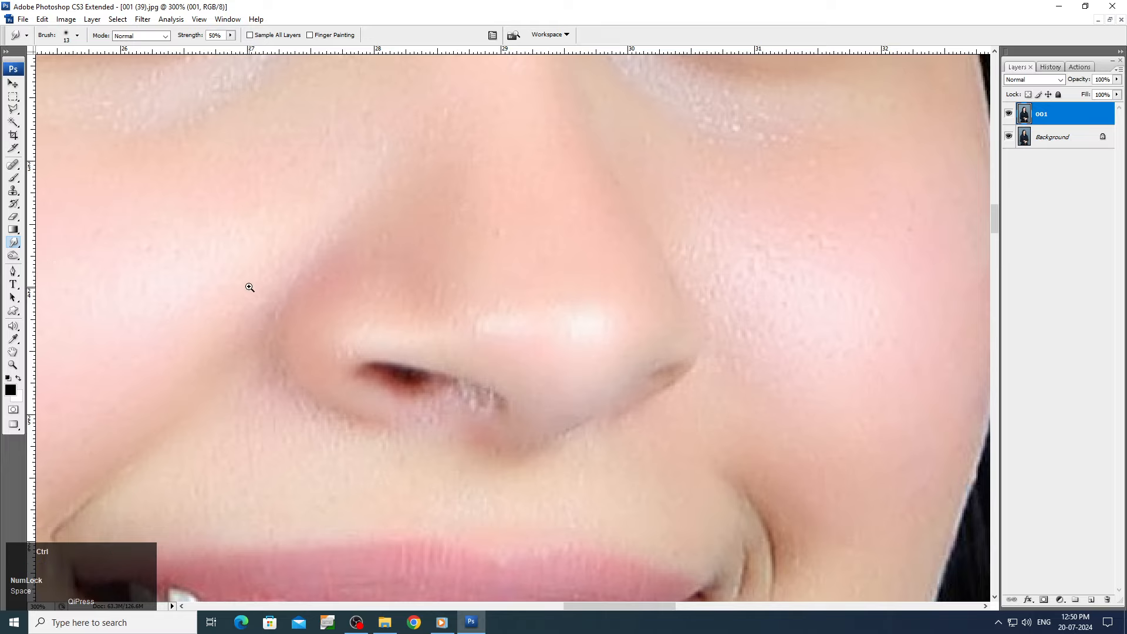
{"action": "left_click_drag", "start_coordinate": [247, 287], "coordinate": [611, 470]}
{"action": "mouse_move", "coordinate": [622, 364]}
{"action": "left_mouse_down"}
{"action": "mouse_move", "coordinate": [471, 322]}
{"action": "mouse_move", "coordinate": [605, 354]}
{"action": "mouse_move", "coordinate": [483, 312]}
{"action": "mouse_move", "coordinate": [598, 331]}
{"action": "mouse_move", "coordinate": [546, 330]}
{"action": "mouse_move", "coordinate": [672, 375]}
{"action": "mouse_move", "coordinate": [668, 355]}
{"action": "mouse_move", "coordinate": [653, 354]}
{"action": "mouse_move", "coordinate": [698, 385]}
{"action": "mouse_move", "coordinate": [658, 371]}
{"action": "mouse_move", "coordinate": [675, 395]}
{"action": "mouse_move", "coordinate": [628, 385]}
{"action": "left_mouse_up"}
{"action": "left_click_drag", "start_coordinate": [628, 385], "coordinate": [678, 399]}
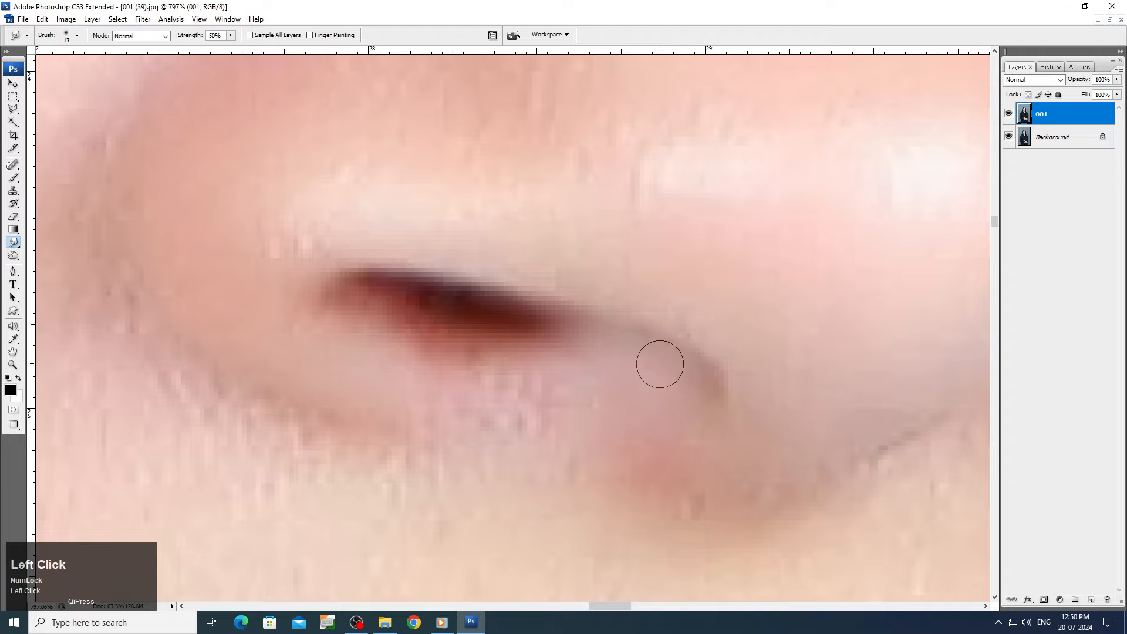
- Compare the smoothed portrait with the original by toggling the visibility of layer 001, leaving the layer shown
{"action": "right_click", "coordinate": [673, 287]}
{"action": "left_click", "coordinate": [719, 294]}
{"action": "left_click", "coordinate": [562, 255], "text": "ctrl"}
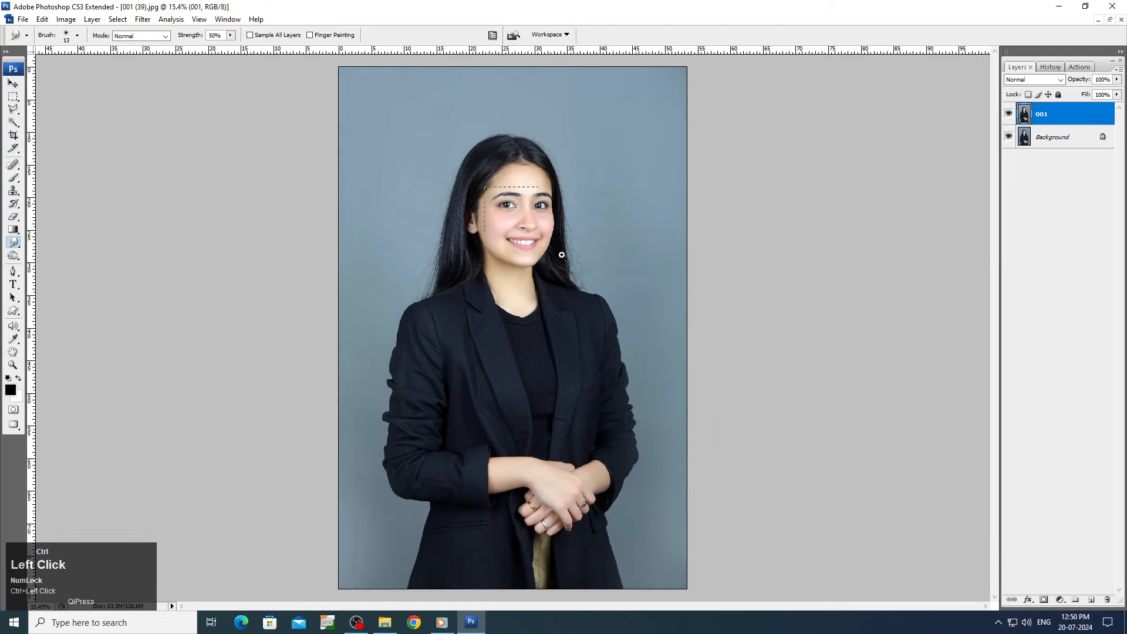
{"action": "right_click", "coordinate": [559, 323]}
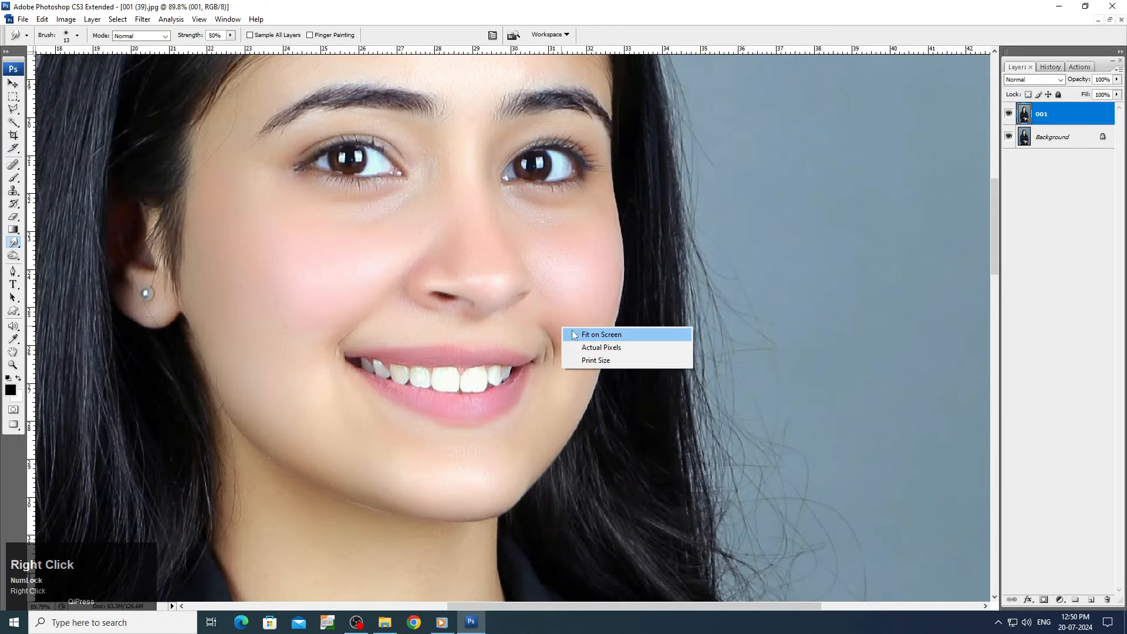
{"action": "left_click", "coordinate": [587, 331]}
{"action": "left_click_drag", "start_coordinate": [405, 114], "coordinate": [670, 388]}
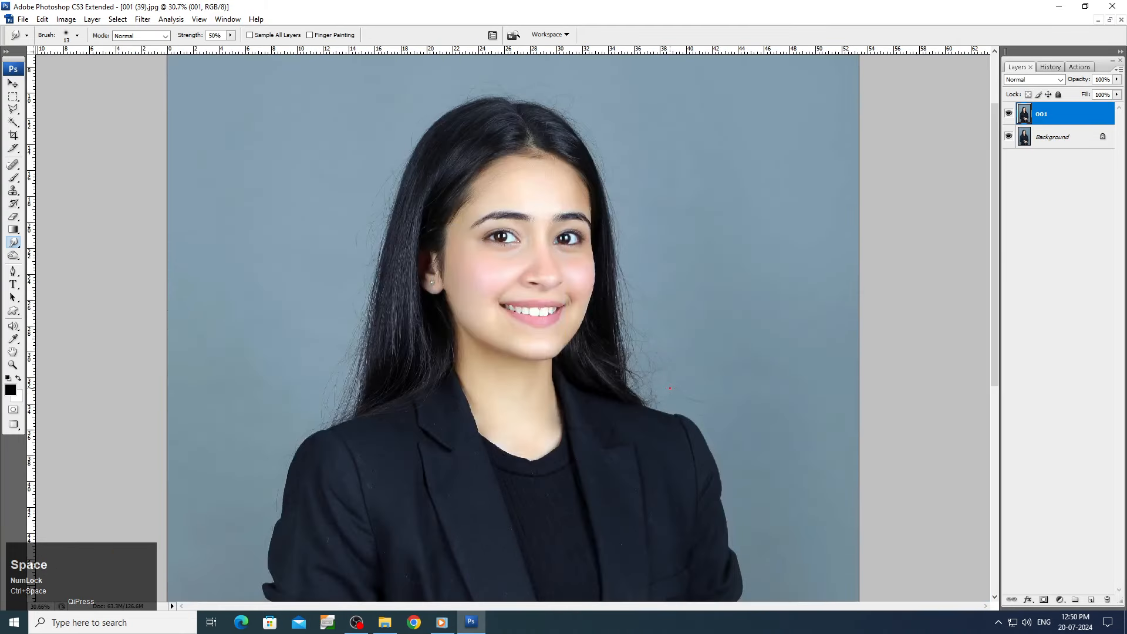
{"action": "left_click", "coordinate": [1009, 115]}
{"action": "left_click", "coordinate": [1009, 115]}
{"action": "left_click", "coordinate": [1009, 116]}
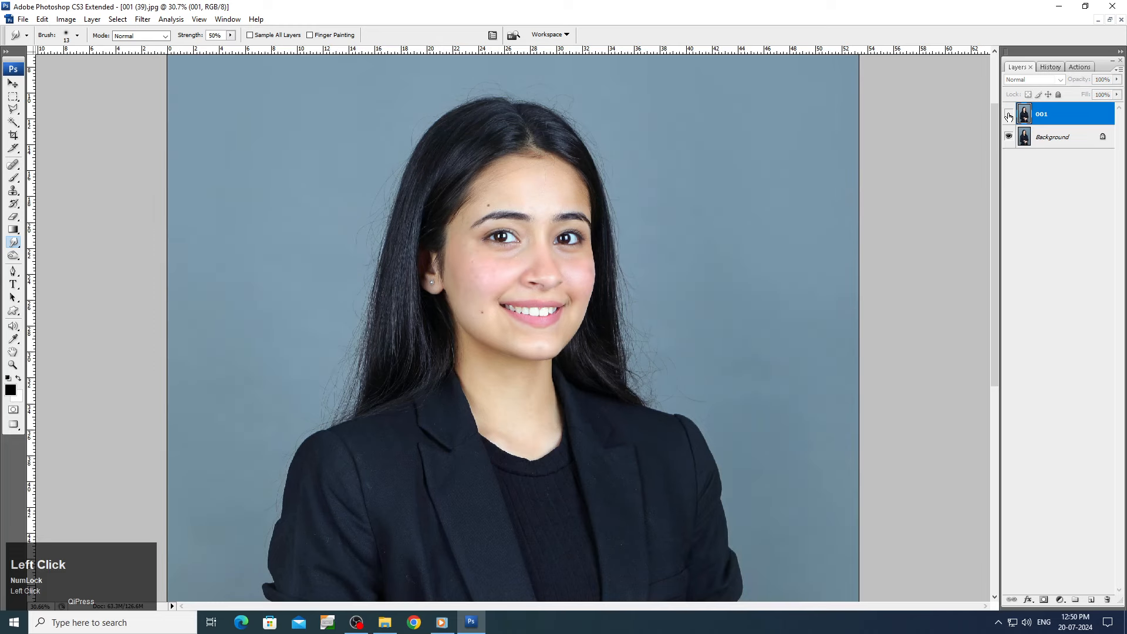
{"action": "left_click", "coordinate": [1009, 115]}
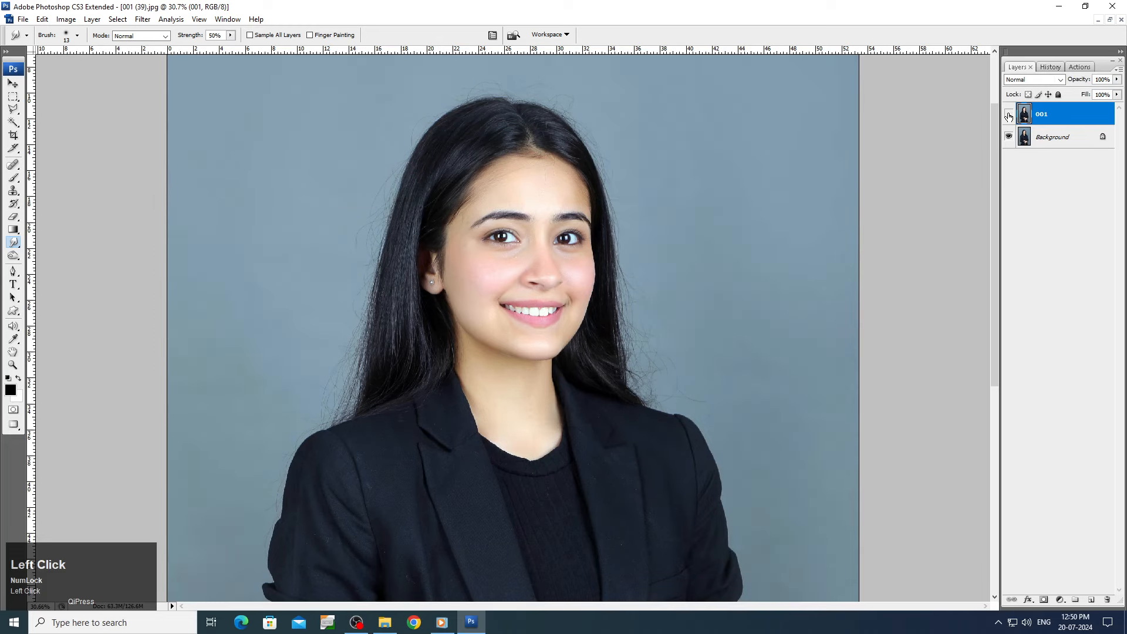
{"action": "left_click", "coordinate": [1009, 116]}
- Smudge the remaining rough skin just below the near nostril
{"action": "left_click_drag", "start_coordinate": [513, 232], "coordinate": [604, 356]}
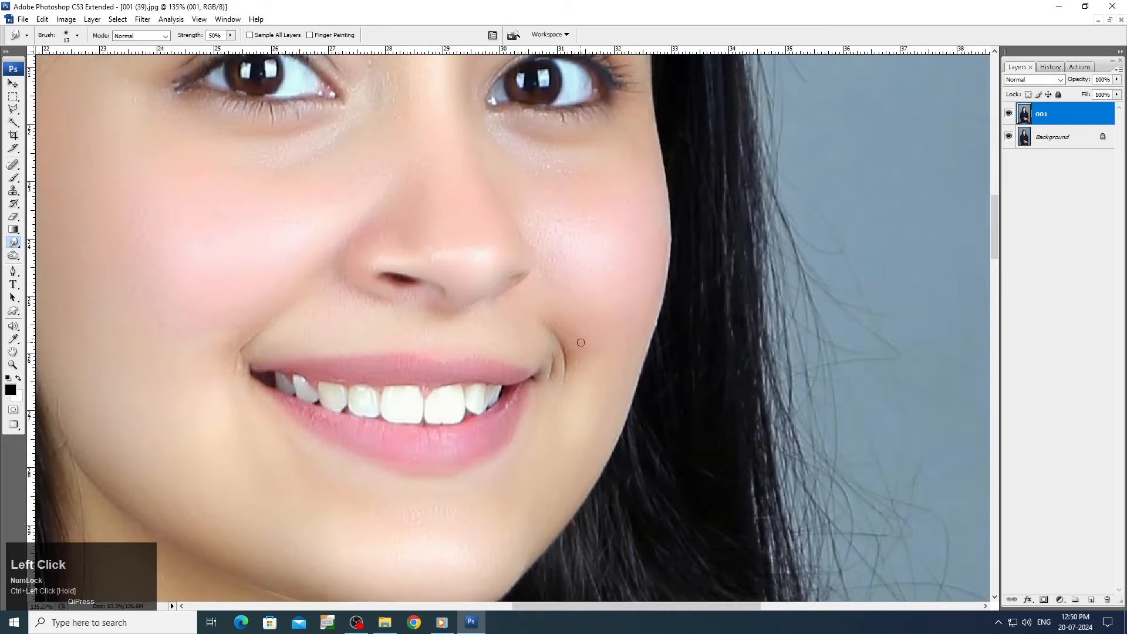
{"action": "key", "text": "r"}
{"action": "left_click_drag", "start_coordinate": [408, 285], "coordinate": [417, 285]}
{"action": "right_click", "coordinate": [466, 205]}
{"action": "left_click", "coordinate": [479, 210]}
- Open the Neat Image filter on layer 001 and build an automatic device noise profile from the image
{"action": "key", "text": "v"}
{"action": "left_click", "coordinate": [411, 98], "text": "ctrl"}
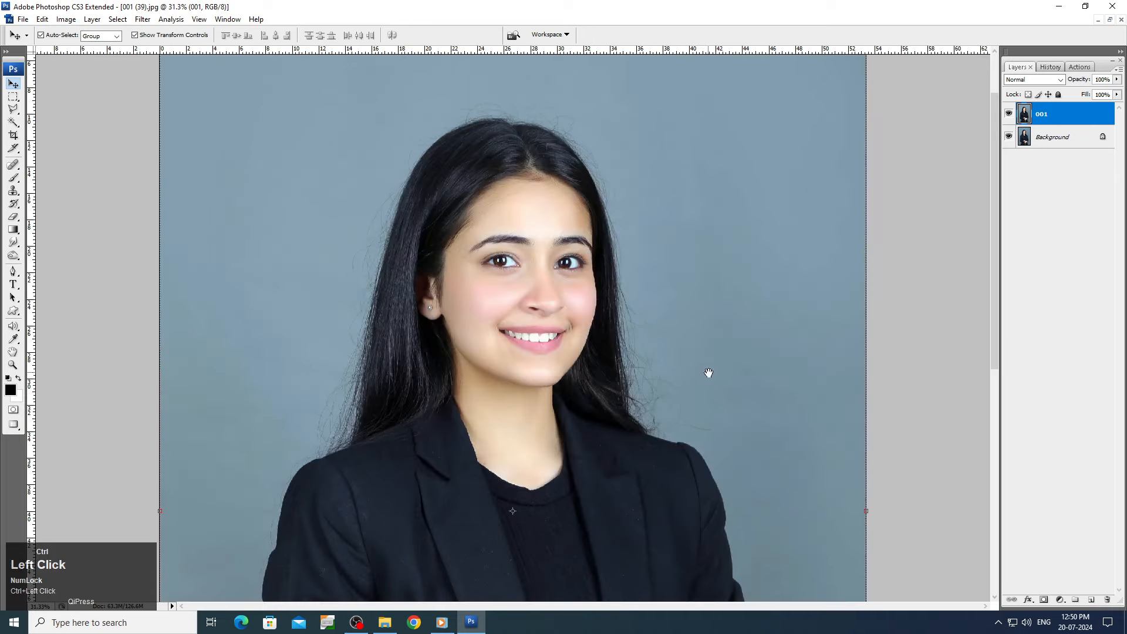
{"action": "key", "text": "alt+t"}
{"action": "key", "text": "n"}
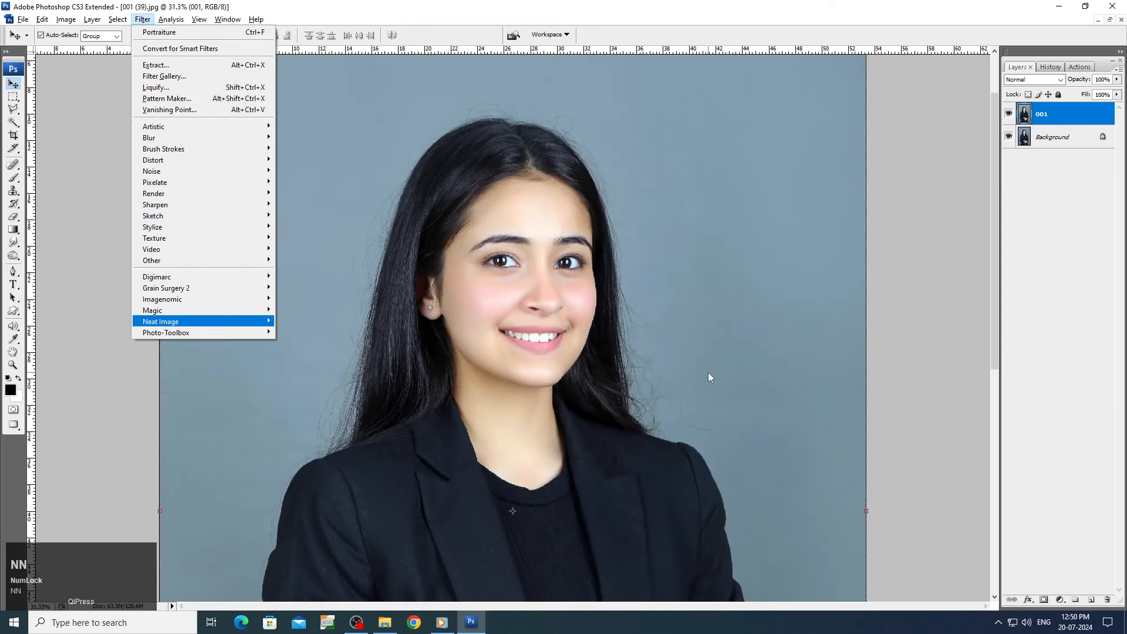
{"action": "key", "text": "n"}
{"action": "left_click", "coordinate": [473, 231]}
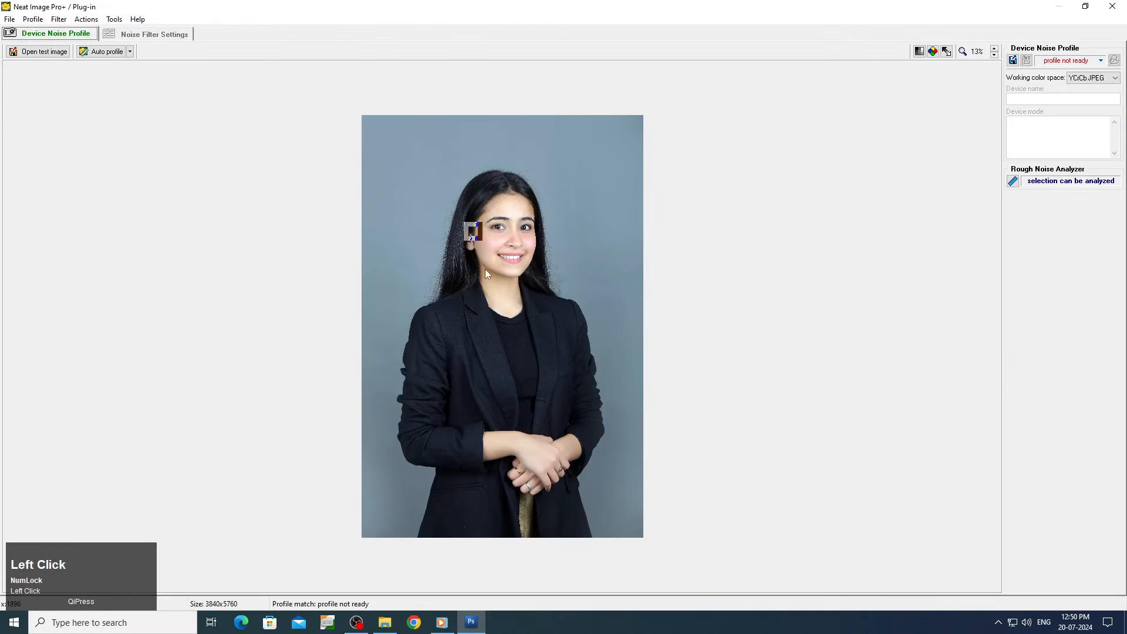
{"action": "left_click_drag", "start_coordinate": [475, 227], "coordinate": [494, 227]}
{"action": "scroll", "coordinate": [493, 228], "scroll_direction": "up", "scroll_amount": 1}
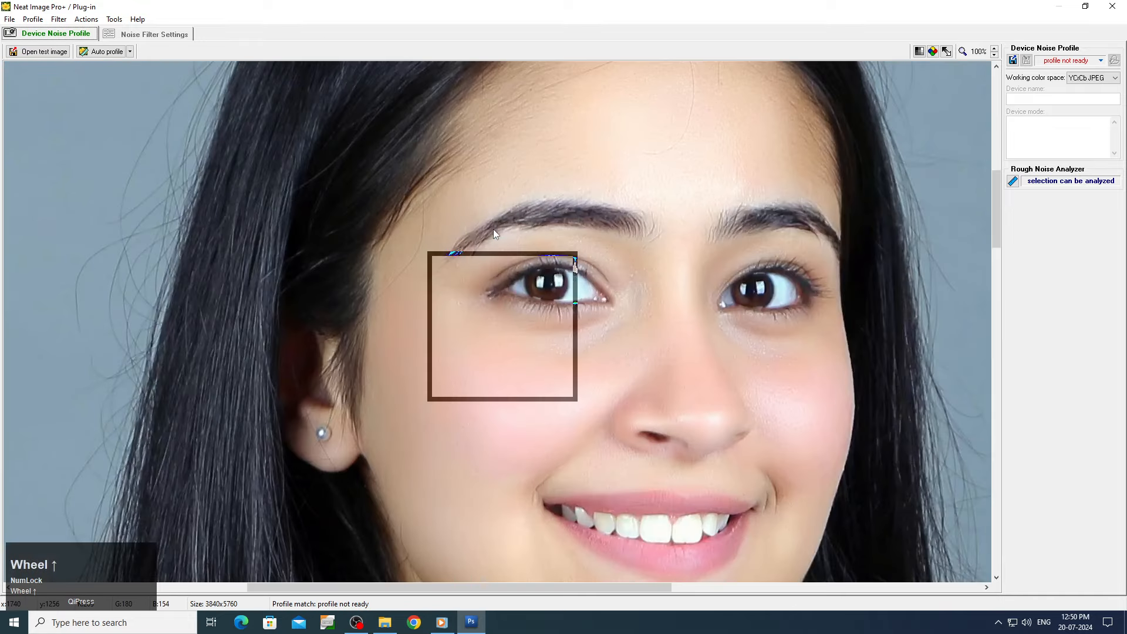
{"action": "left_click", "coordinate": [97, 52]}
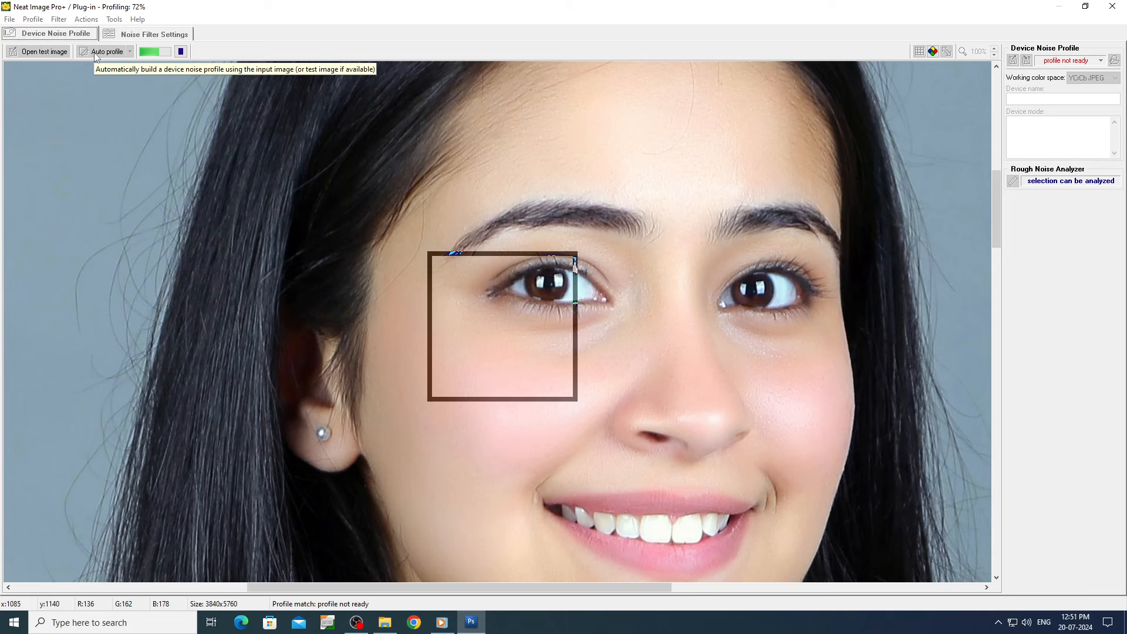
- In the noise filter settings, enable Very low freq and Smooth edges, plus sharpening for the Y, Cr and Cb channels
{"action": "left_click", "coordinate": [143, 33]}
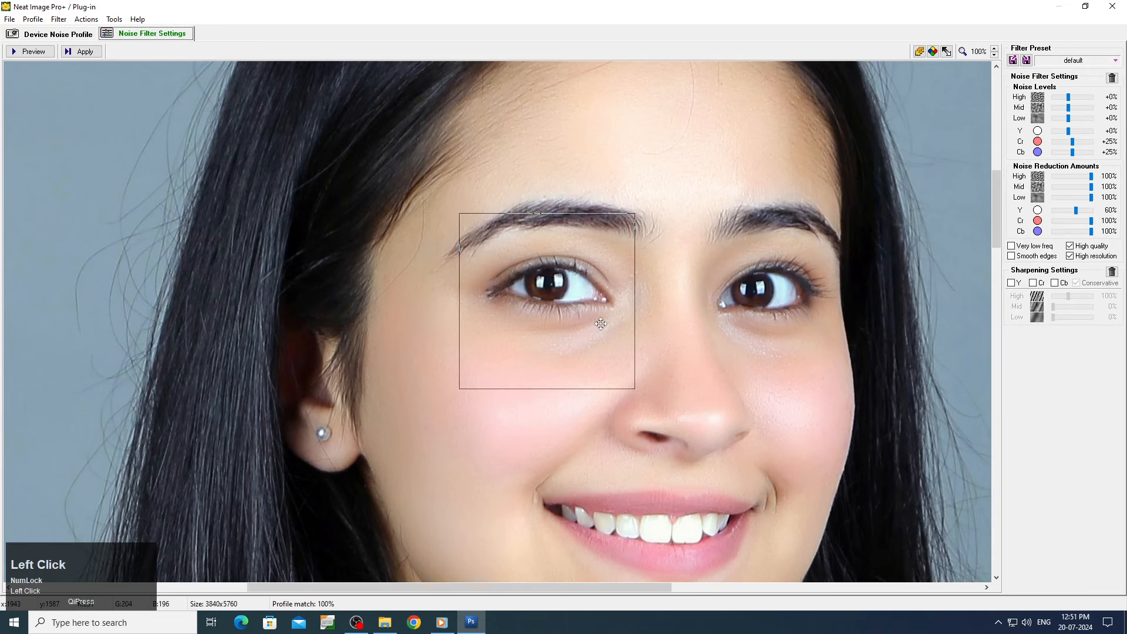
{"action": "scroll", "coordinate": [612, 300], "scroll_direction": "down", "scroll_amount": 2}
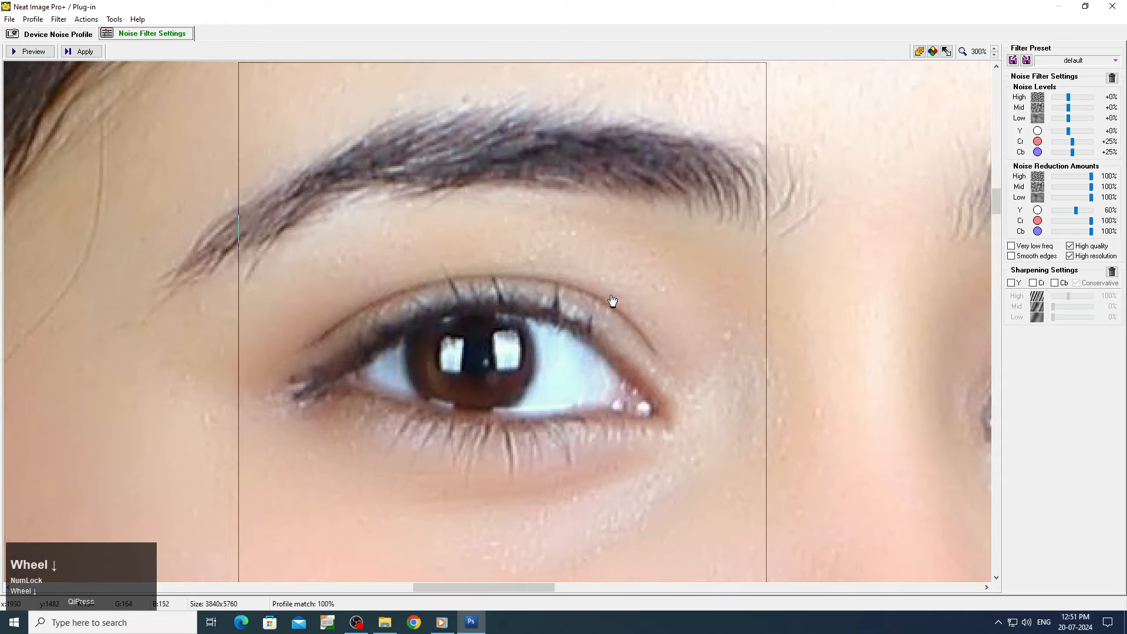
{"action": "scroll", "coordinate": [612, 300], "scroll_direction": "up", "scroll_amount": 1}
{"action": "left_click", "coordinate": [613, 300]}
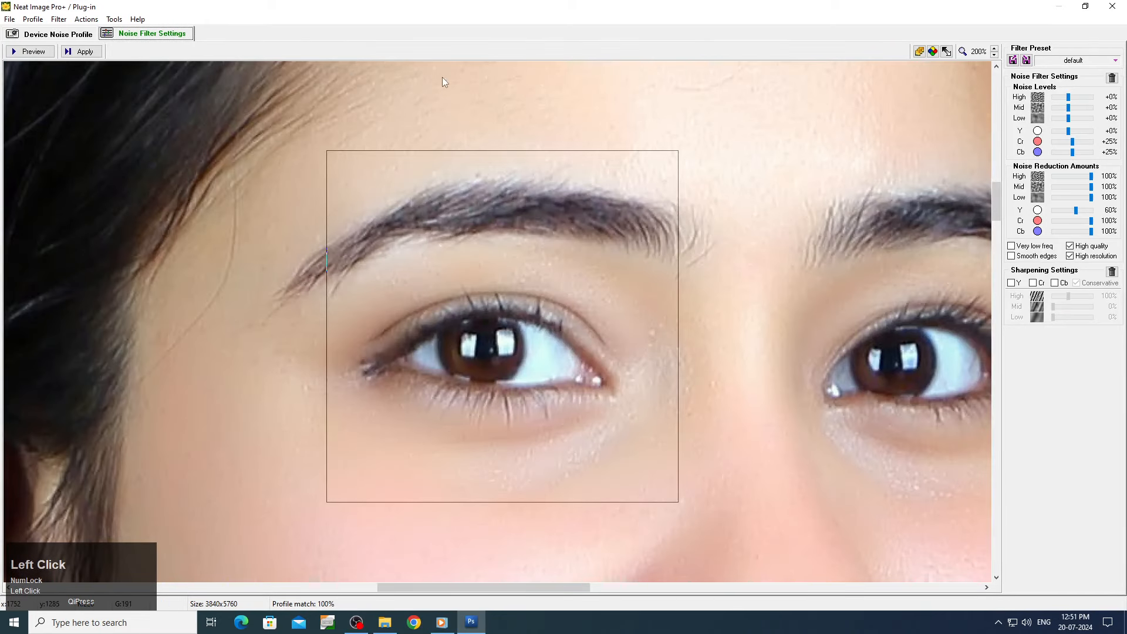
{"action": "left_click", "coordinate": [1054, 283]}
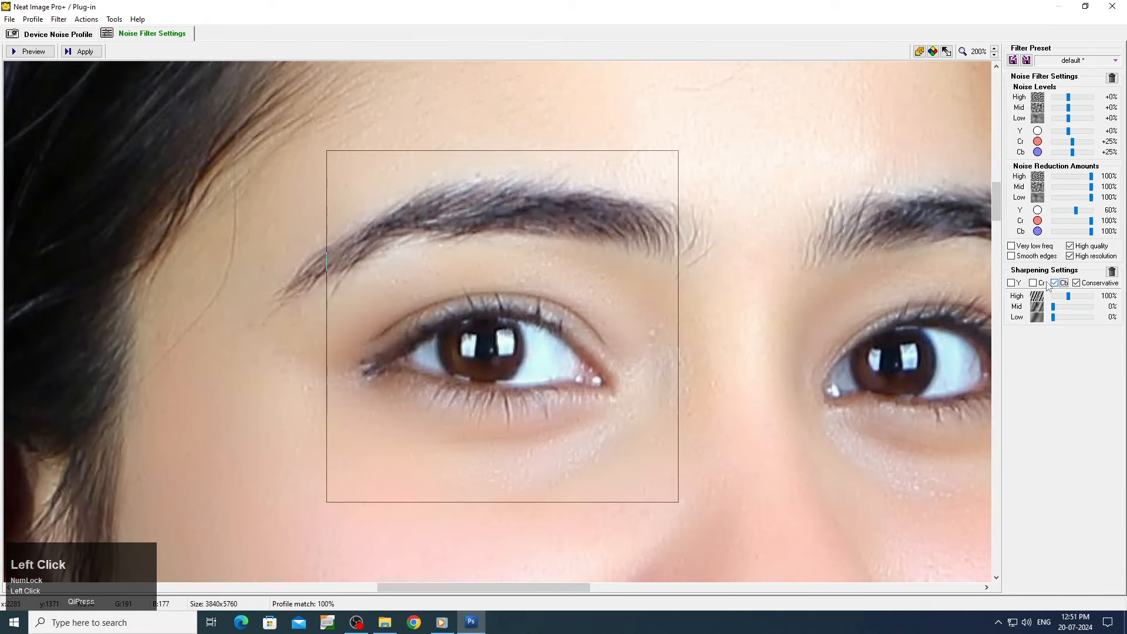
{"action": "left_click", "coordinate": [1012, 283]}
{"action": "left_click", "coordinate": [1020, 256]}
{"action": "left_click", "coordinate": [1026, 246]}
- Set the noise levels to High +145%, Mid +70% and Low -30%, and the Y noise reduction amount to 100%
{"action": "left_click_drag", "start_coordinate": [1069, 102], "coordinate": [1086, 101]}
{"action": "left_click_drag", "start_coordinate": [1087, 213], "coordinate": [1092, 213]}
{"action": "left_click_drag", "start_coordinate": [1068, 107], "coordinate": [1063, 108]}
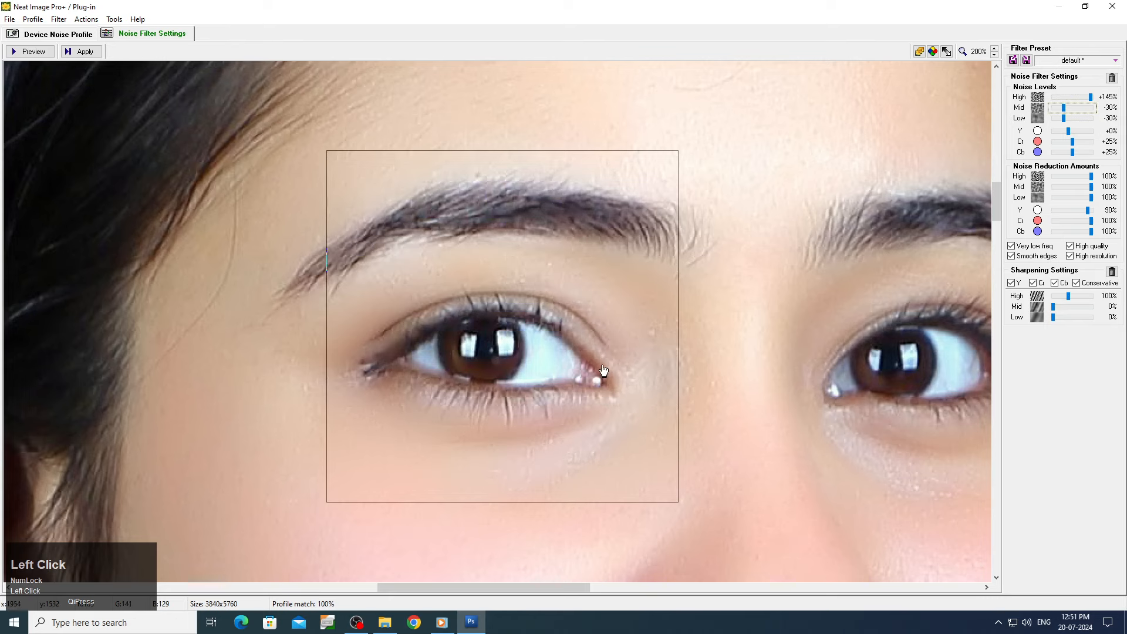
{"action": "left_click", "coordinate": [1093, 215]}
{"action": "scroll", "coordinate": [1091, 216], "scroll_direction": "down", "scroll_amount": 1}
{"action": "left_click", "coordinate": [535, 366]}
{"action": "left_click", "coordinate": [1075, 107]}
- Set the sharpening to Mid 45% and Low 35%, and apply the Neat Image filter to the layer
{"action": "left_click", "coordinate": [1075, 309]}
{"action": "left_click", "coordinate": [1073, 317]}
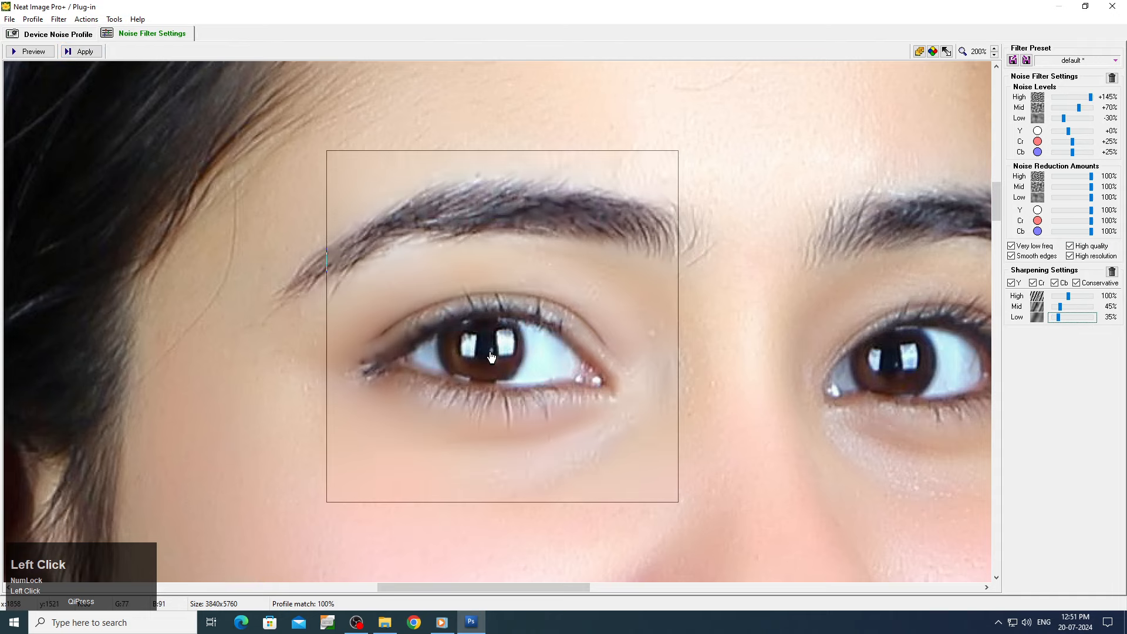
{"action": "left_click", "coordinate": [76, 52]}
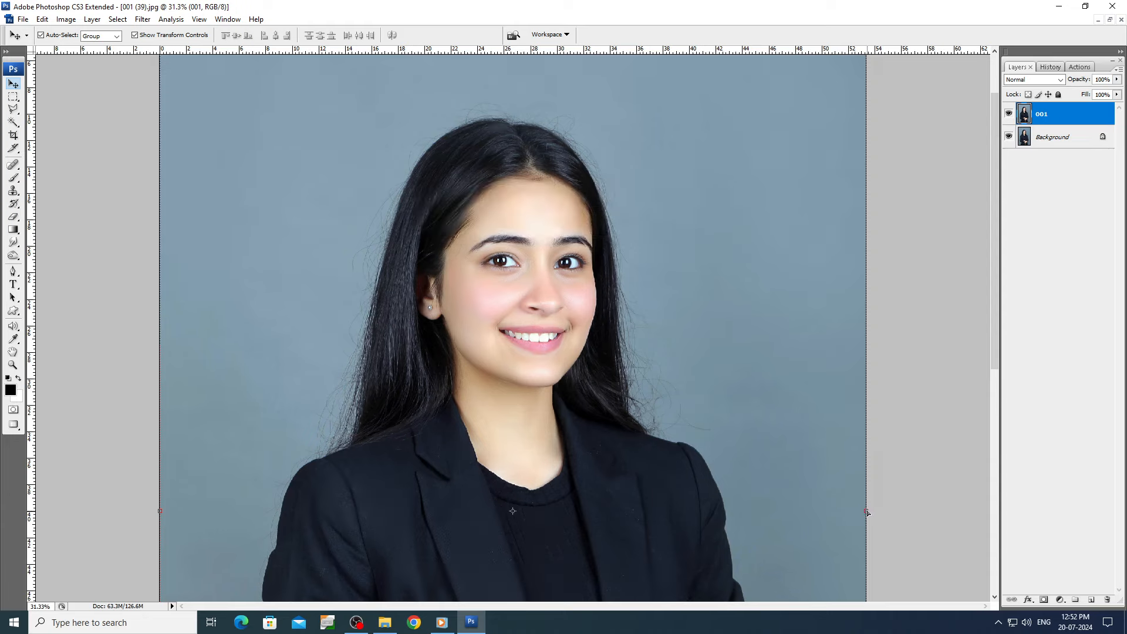
- Examine the skin, eyes and mouth up close after the noise reduction
{"action": "key", "text": "ctrl+space"}
{"action": "left_click_drag", "start_coordinate": [602, 506], "coordinate": [603, 506]}
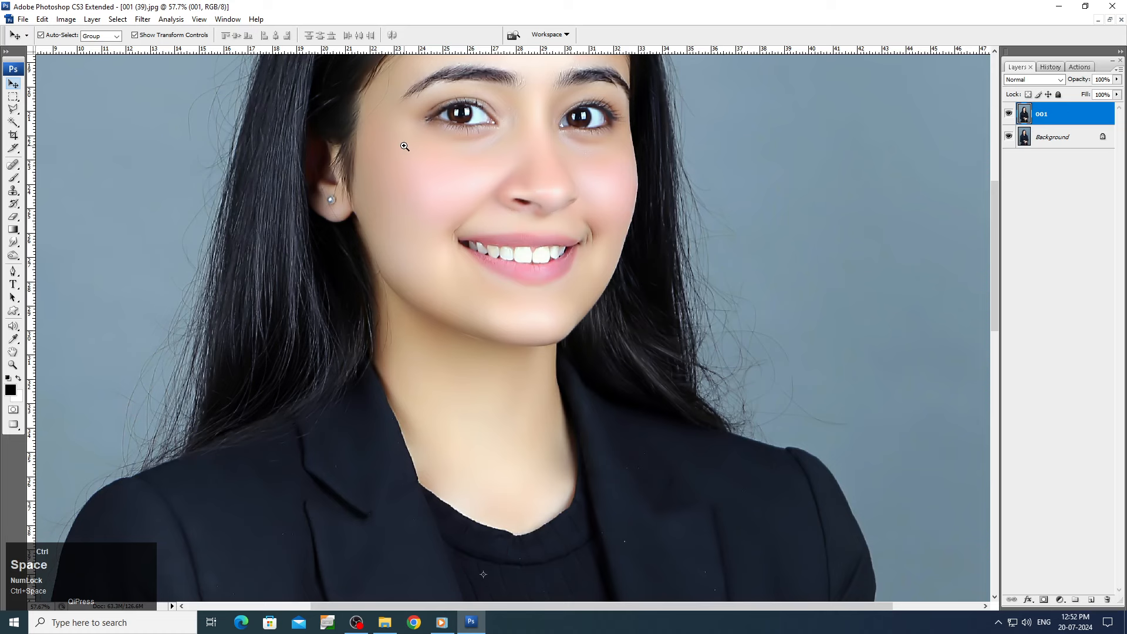
{"action": "left_click_drag", "start_coordinate": [404, 146], "coordinate": [829, 437]}
{"action": "left_click_drag", "start_coordinate": [415, 208], "coordinate": [492, 357]}
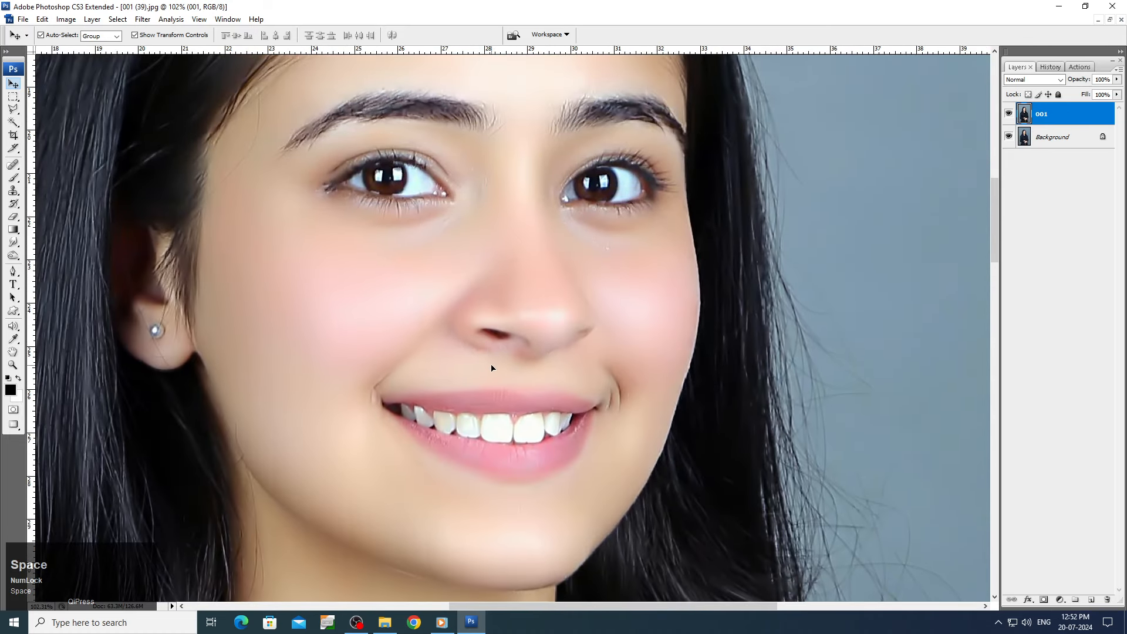
- Paste a full copy of the retouched 001 layer as a new layer above it
{"action": "scroll", "coordinate": [509, 386], "scroll_direction": "up", "scroll_amount": 3}
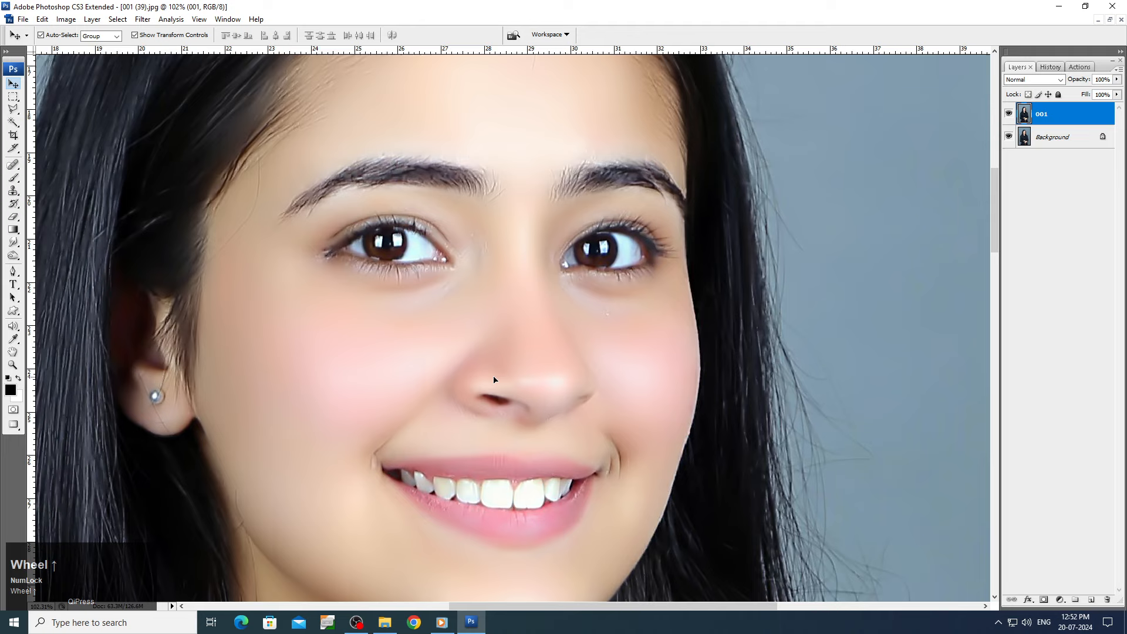
{"action": "key", "text": "ctrl+a"}
{"action": "key", "text": "ctrl+v"}
{"action": "key", "text": "space"}
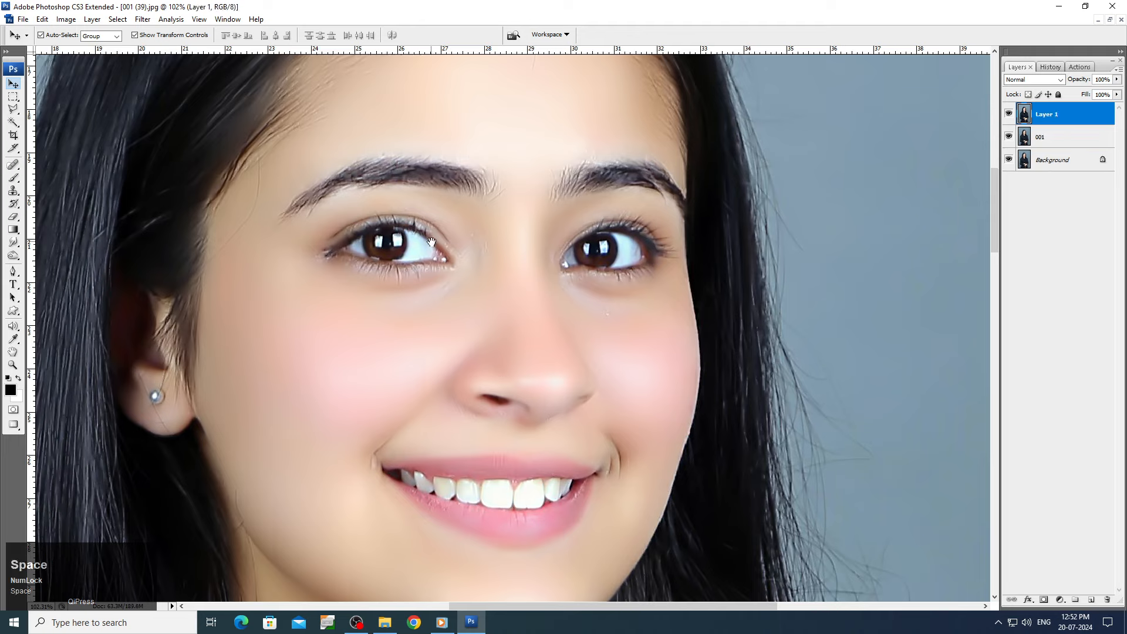
- Using the Smudge tool with the brush enlarged to 35, smooth the skin between the left-hand eye and nose bridge and beneath that eye
{"action": "key", "text": "r"}
{"action": "key", "text": "r"}
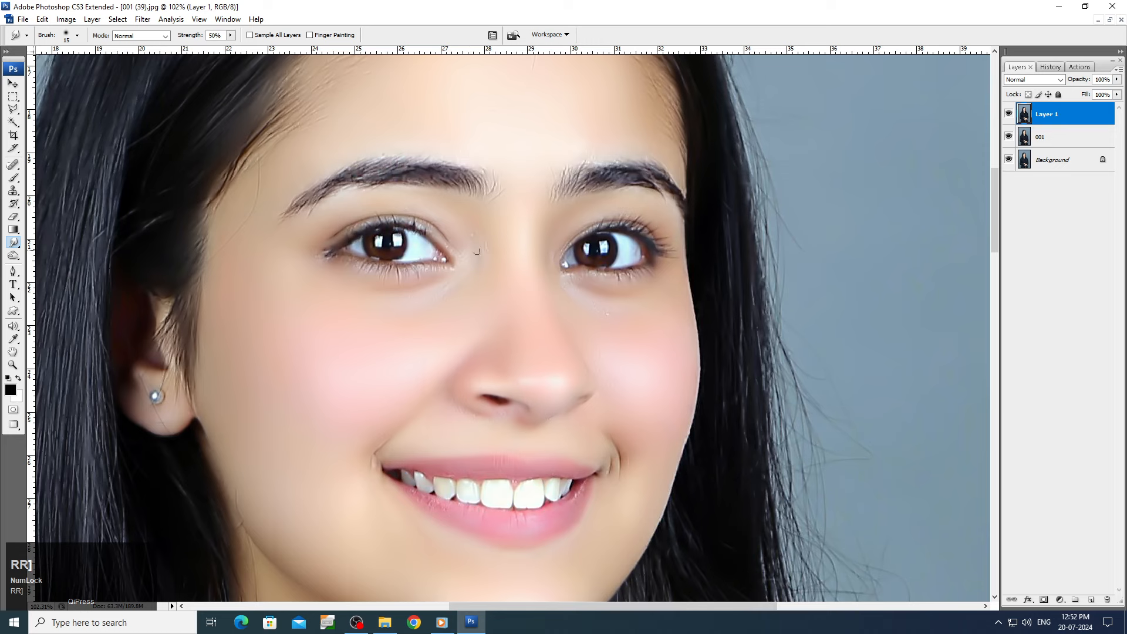
{"action": "key", "text": "ctrl+space"}
{"action": "left_click_drag", "start_coordinate": [341, 145], "coordinate": [574, 407]}
{"action": "key", "text": "]"}
{"action": "key", "text": "]"}
{"action": "key", "text": "]"}
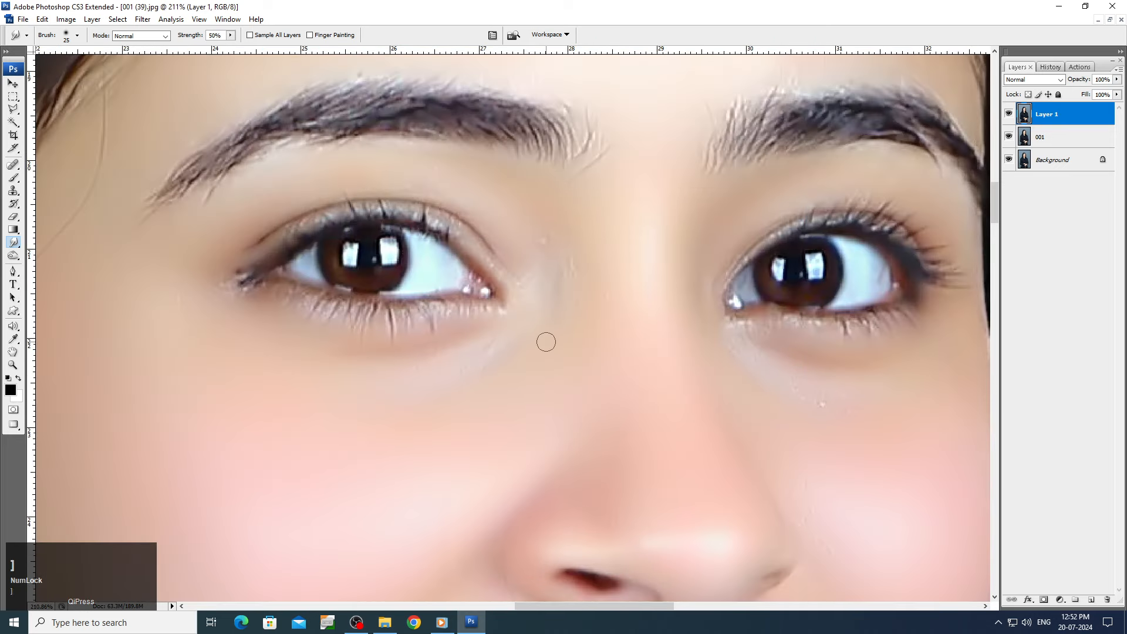
{"action": "mouse_move", "coordinate": [542, 224]}
{"action": "left_mouse_down"}
{"action": "mouse_move", "coordinate": [554, 259]}
{"action": "mouse_move", "coordinate": [532, 246]}
{"action": "mouse_move", "coordinate": [537, 237]}
{"action": "mouse_move", "coordinate": [568, 315]}
{"action": "mouse_move", "coordinate": [570, 279]}
{"action": "mouse_move", "coordinate": [514, 366]}
{"action": "mouse_move", "coordinate": [501, 345]}
{"action": "mouse_move", "coordinate": [479, 364]}
{"action": "left_mouse_up"}
{"action": "left_click_drag", "start_coordinate": [424, 388], "coordinate": [431, 380]}
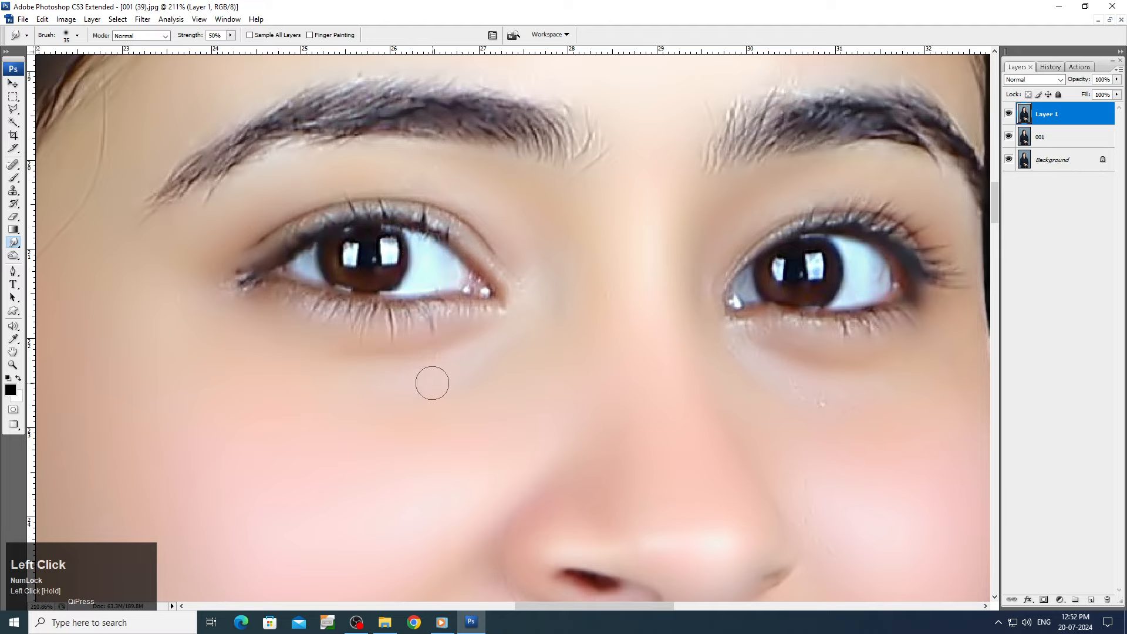
- Smudge away the remaining specks under the right-hand eye and around the nose
{"action": "mouse_move", "coordinate": [786, 399]}
{"action": "left_mouse_down"}
{"action": "mouse_move", "coordinate": [855, 401]}
{"action": "mouse_move", "coordinate": [734, 344]}
{"action": "mouse_move", "coordinate": [731, 380]}
{"action": "mouse_move", "coordinate": [644, 204]}
{"action": "mouse_move", "coordinate": [624, 254]}
{"action": "left_mouse_up"}
{"action": "mouse_move", "coordinate": [472, 279]}
{"action": "left_mouse_down"}
{"action": "mouse_move", "coordinate": [529, 294]}
{"action": "mouse_move", "coordinate": [439, 243]}
{"action": "mouse_move", "coordinate": [537, 286]}
{"action": "mouse_move", "coordinate": [575, 271]}
{"action": "left_mouse_up"}
{"action": "left_click_drag", "start_coordinate": [665, 285], "coordinate": [656, 300]}
- Smudge the lower and upper lips to smooth their texture and the edges along the teeth
{"action": "left_click_drag", "start_coordinate": [376, 473], "coordinate": [404, 347]}
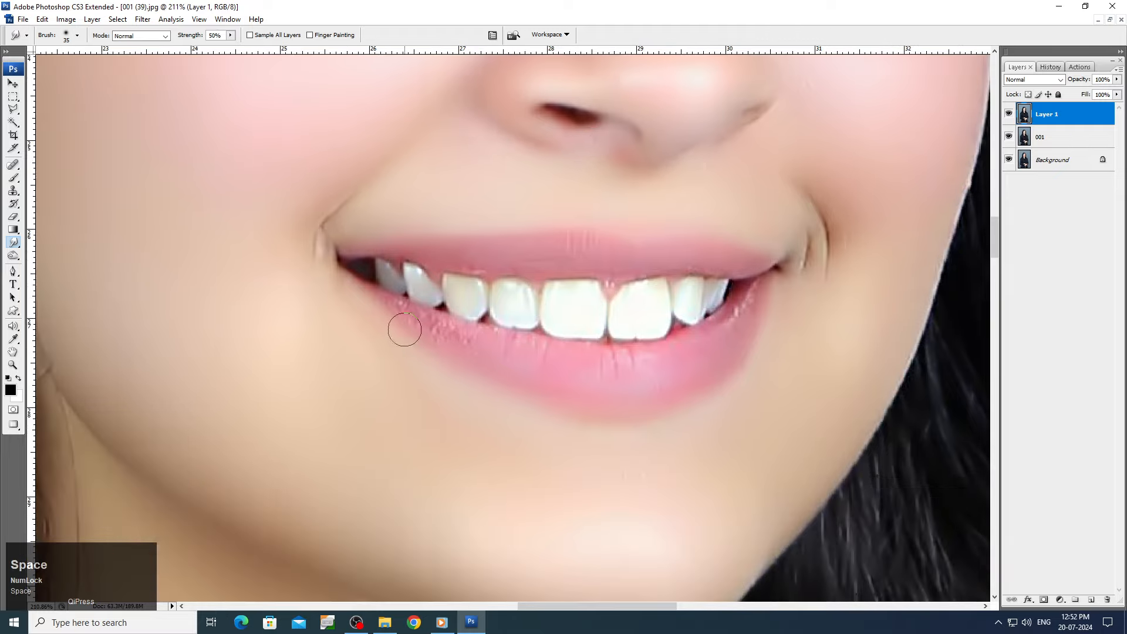
{"action": "mouse_move", "coordinate": [418, 310]}
{"action": "left_mouse_down"}
{"action": "mouse_move", "coordinate": [458, 335]}
{"action": "mouse_move", "coordinate": [391, 304]}
{"action": "mouse_move", "coordinate": [488, 347]}
{"action": "mouse_move", "coordinate": [549, 343]}
{"action": "mouse_move", "coordinate": [636, 362]}
{"action": "mouse_move", "coordinate": [654, 380]}
{"action": "mouse_move", "coordinate": [753, 293]}
{"action": "mouse_move", "coordinate": [744, 298]}
{"action": "left_mouse_up"}
{"action": "mouse_move", "coordinate": [592, 252]}
{"action": "left_mouse_down"}
{"action": "mouse_move", "coordinate": [620, 269]}
{"action": "mouse_move", "coordinate": [615, 284]}
{"action": "mouse_move", "coordinate": [589, 262]}
{"action": "left_mouse_up"}
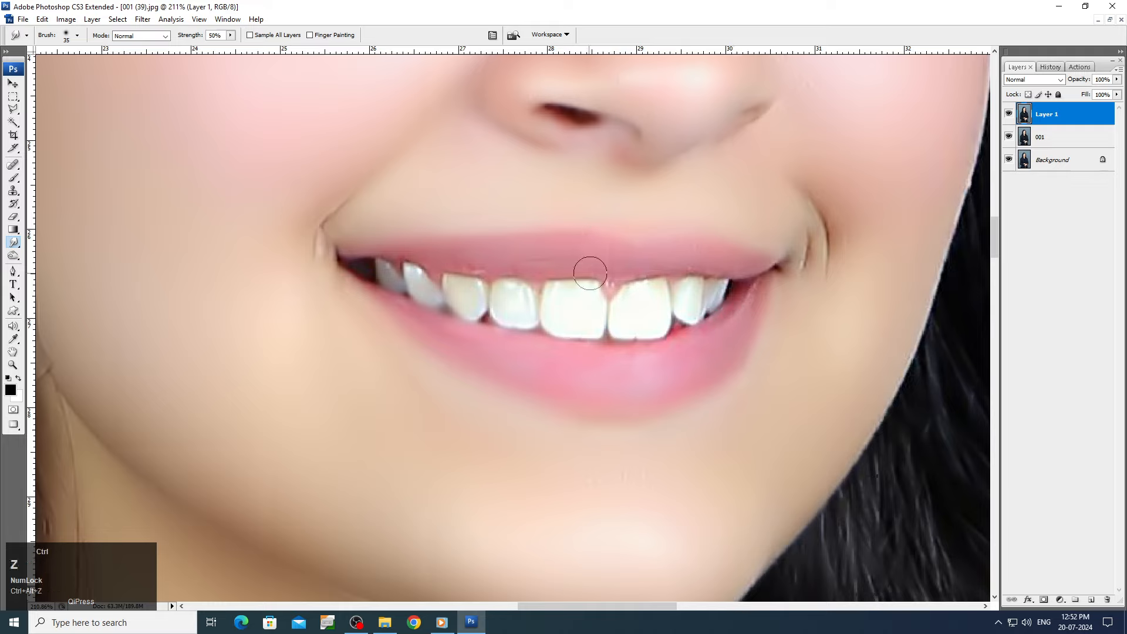
{"action": "mouse_move", "coordinate": [521, 261]}
{"action": "left_mouse_down"}
{"action": "mouse_move", "coordinate": [535, 260]}
{"action": "mouse_move", "coordinate": [473, 259]}
{"action": "left_mouse_up"}
{"action": "left_click_drag", "start_coordinate": [611, 275], "coordinate": [611, 282]}
{"action": "left_click_drag", "start_coordinate": [710, 266], "coordinate": [693, 244]}
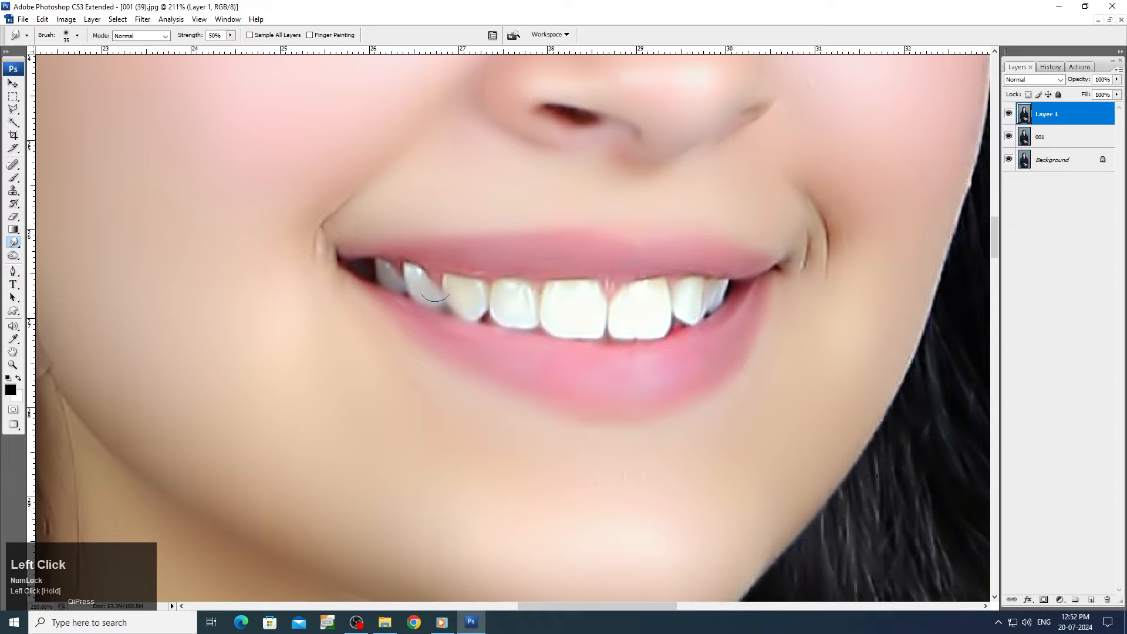
- Smudge the skin beside the right-hand mouth corner and across the chin and jaw
{"action": "left_click_drag", "start_coordinate": [846, 232], "coordinate": [850, 272]}
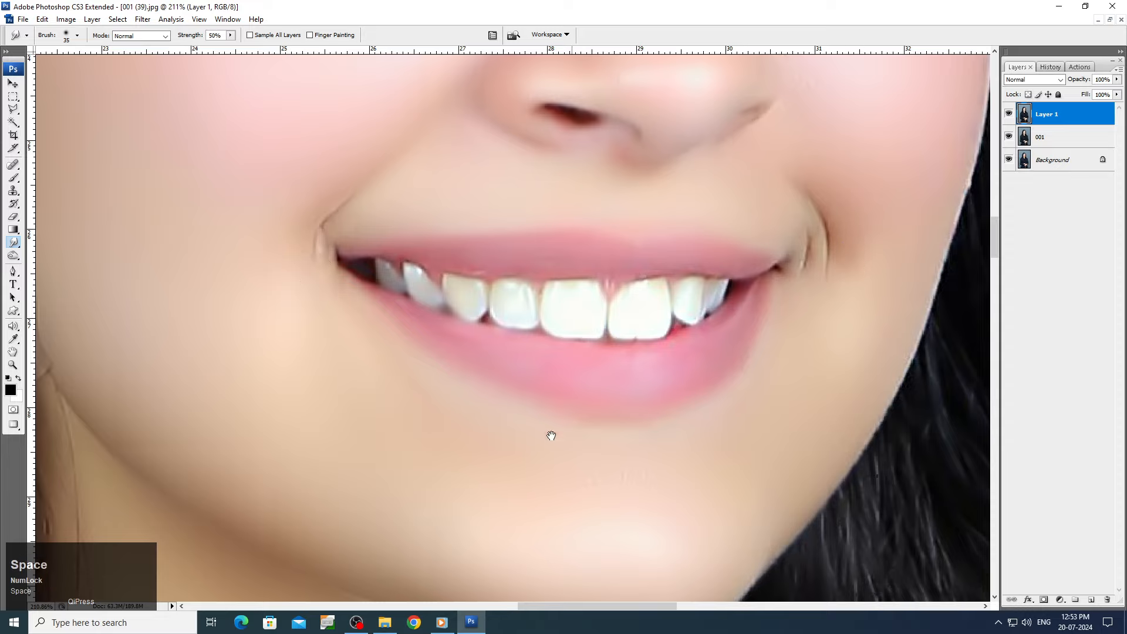
{"action": "left_click_drag", "start_coordinate": [452, 441], "coordinate": [553, 281]}
{"action": "mouse_move", "coordinate": [491, 464]}
{"action": "left_mouse_down"}
{"action": "mouse_move", "coordinate": [450, 440]}
{"action": "mouse_move", "coordinate": [536, 463]}
{"action": "mouse_move", "coordinate": [426, 431]}
{"action": "mouse_move", "coordinate": [575, 474]}
{"action": "mouse_move", "coordinate": [279, 409]}
{"action": "mouse_move", "coordinate": [268, 373]}
{"action": "left_mouse_up"}
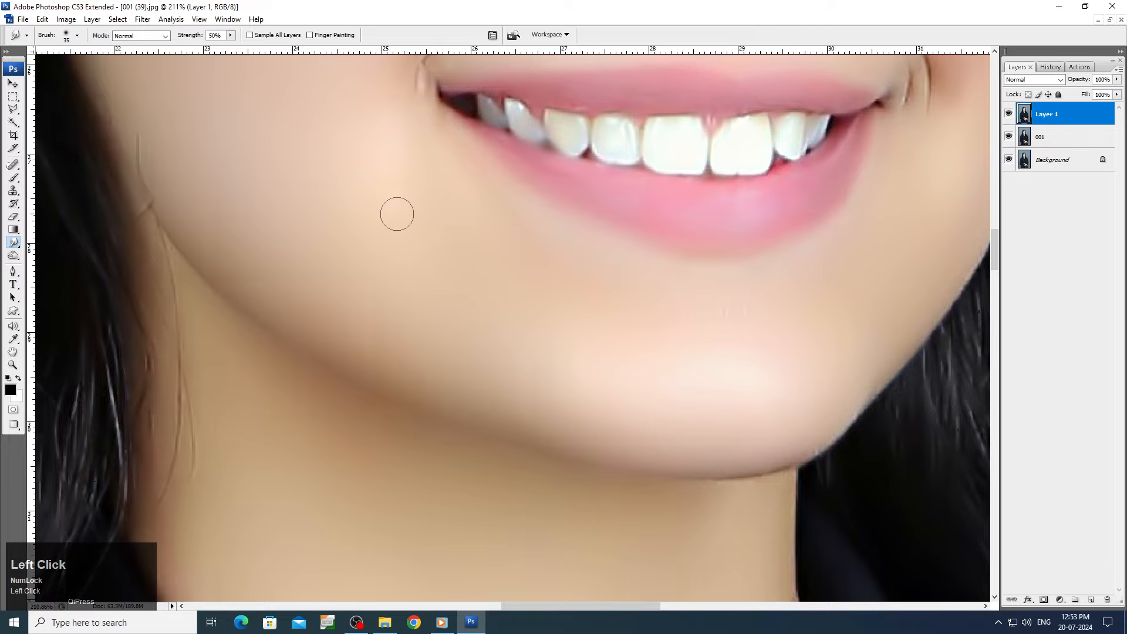
- Apply Color Balance to the midtones of Layer 1 with color levels +6, +2 and +15
{"action": "key", "text": "space"}
{"action": "right_click", "coordinate": [416, 203]}
{"action": "left_click", "coordinate": [441, 212]}
{"action": "left_click_drag", "start_coordinate": [400, 149], "coordinate": [620, 360]}
{"action": "left_click_drag", "start_coordinate": [756, 356], "coordinate": [758, 474]}
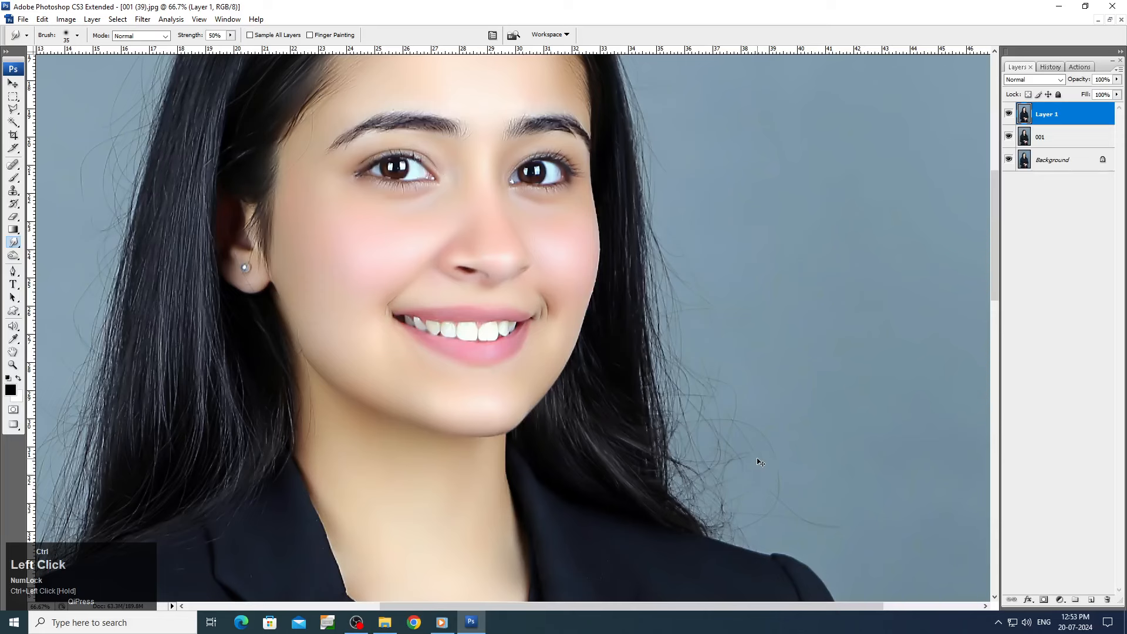
{"action": "key", "text": "ctrl+b"}
{"action": "left_click_drag", "start_coordinate": [585, 161], "coordinate": [802, 113]}
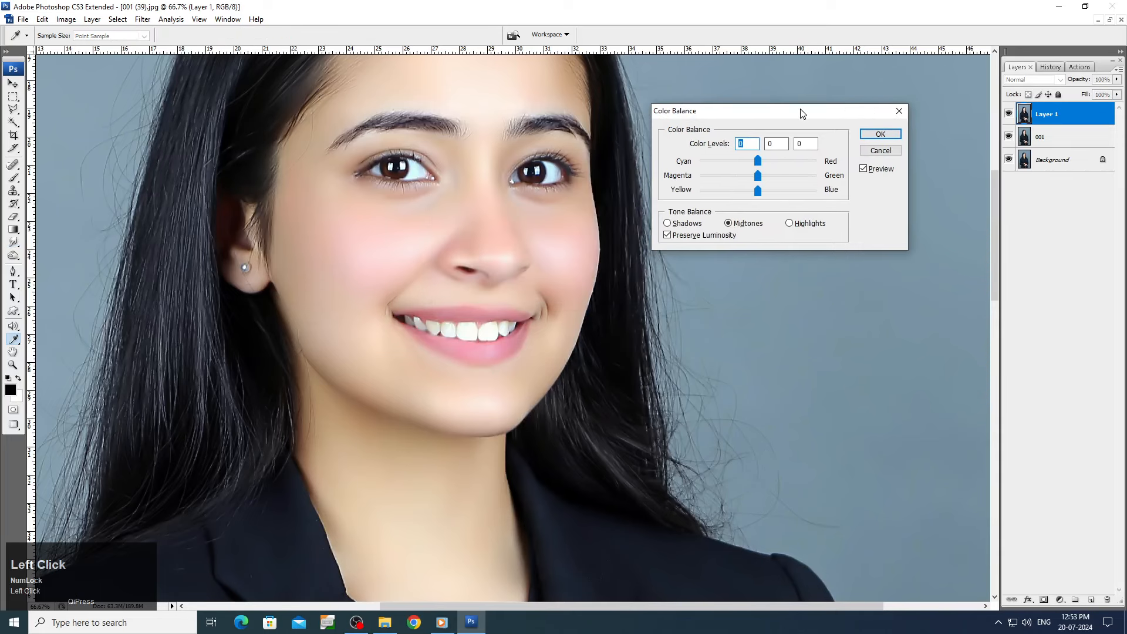
{"action": "left_click_drag", "start_coordinate": [773, 192], "coordinate": [760, 178]}
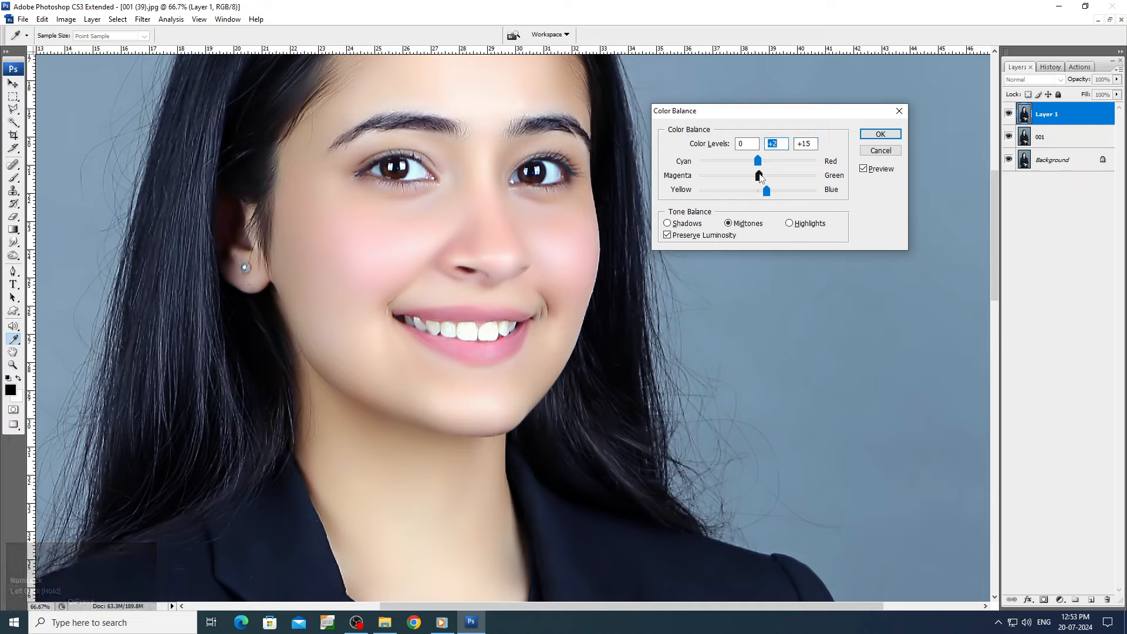
{"action": "left_click_drag", "start_coordinate": [758, 162], "coordinate": [763, 164]}
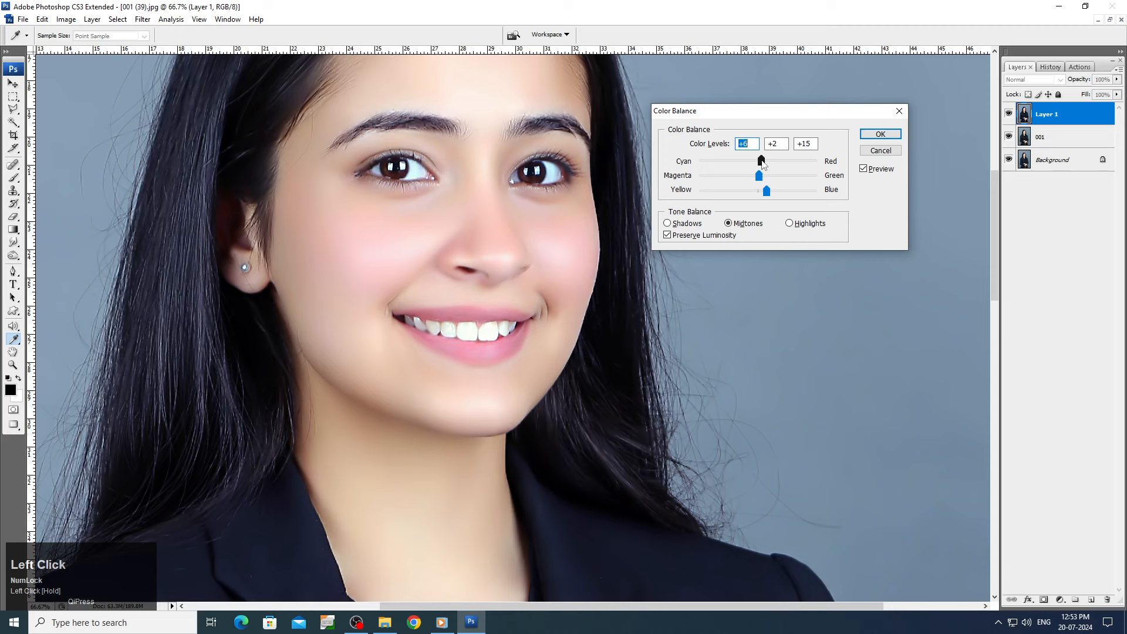
{"action": "key", "text": "Return"}
- Apply Levels to Layer 1 with RGB input levels 12, 1.11 and 249
{"action": "key", "text": "ctrl+l"}
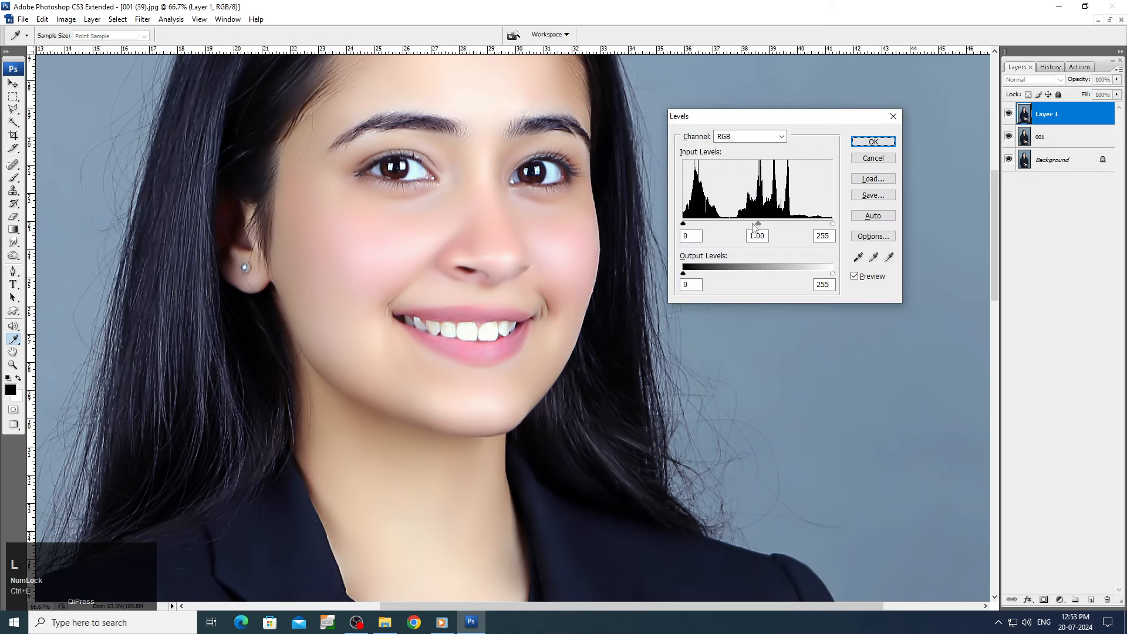
{"action": "left_click_drag", "start_coordinate": [757, 223], "coordinate": [754, 224]}
{"action": "left_click_drag", "start_coordinate": [683, 224], "coordinate": [687, 223]}
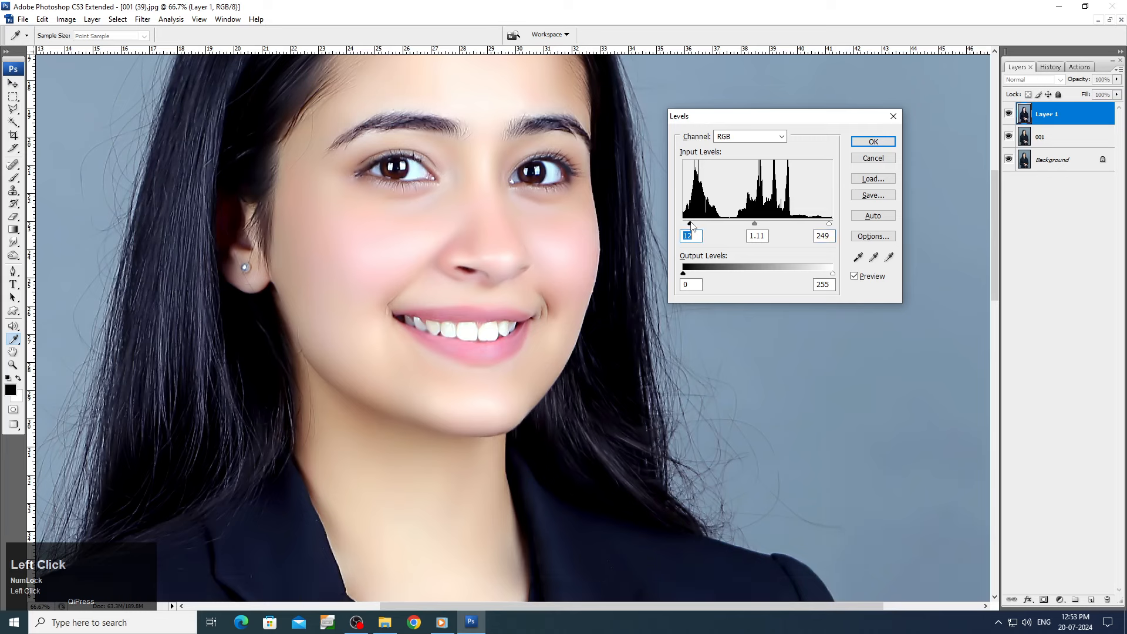
{"action": "scroll", "coordinate": [692, 226], "scroll_direction": "up", "scroll_amount": 3}
{"action": "key", "text": "Return"}
- Darken the eyebrows, eyes and lips with the Burn tool, using a size 60 brush for the brows and a larger one for the rest
{"action": "key", "text": "o"}
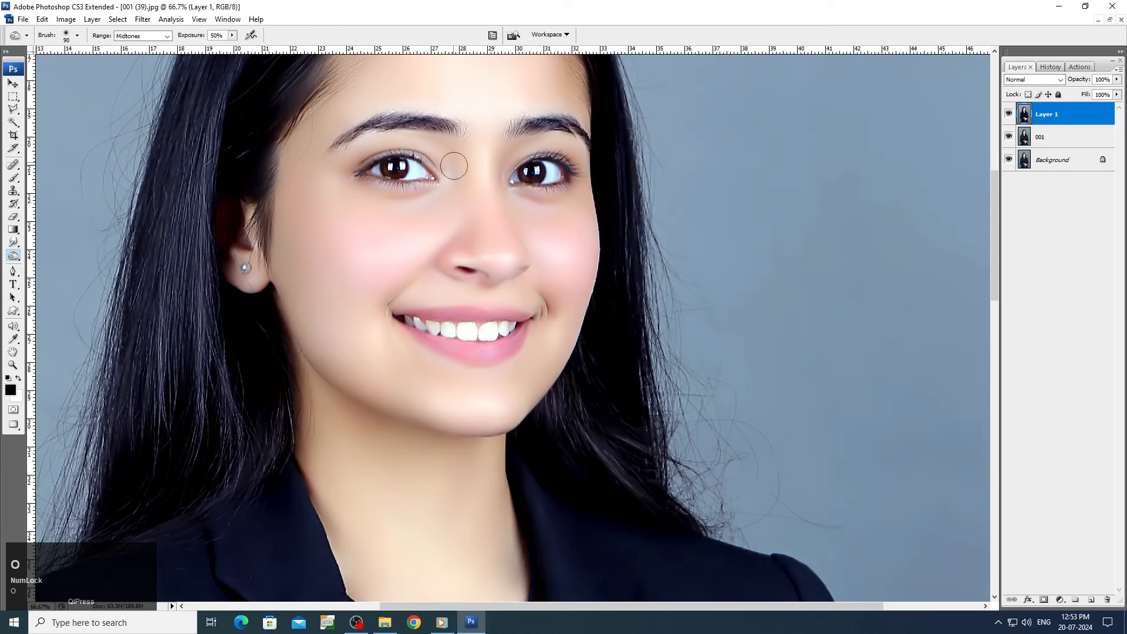
{"action": "key", "text": "bracketleft"}
{"action": "key", "text": "bracketleft"}
{"action": "mouse_move", "coordinate": [459, 129]}
{"action": "left_mouse_down"}
{"action": "mouse_move", "coordinate": [380, 121]}
{"action": "mouse_move", "coordinate": [334, 151]}
{"action": "mouse_move", "coordinate": [547, 128]}
{"action": "left_mouse_up"}
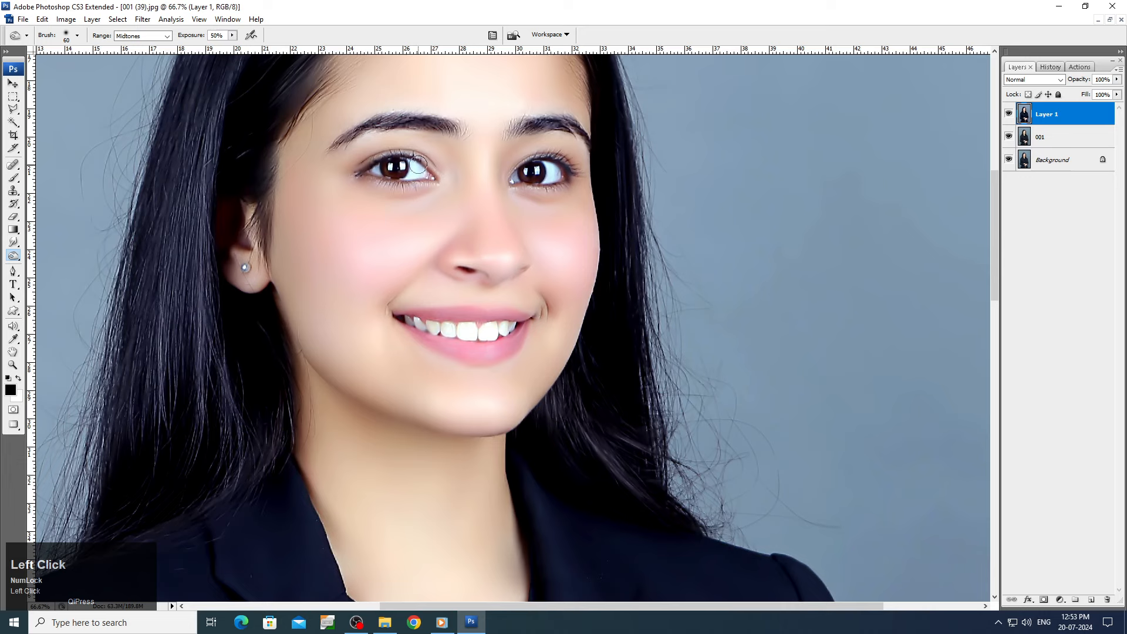
{"action": "key", "text": "bracketright"}
{"action": "left_click", "coordinate": [396, 167]}
{"action": "mouse_move", "coordinate": [422, 316]}
{"action": "left_mouse_down"}
{"action": "mouse_move", "coordinate": [526, 323]}
{"action": "mouse_move", "coordinate": [497, 348]}
{"action": "mouse_move", "coordinate": [439, 344]}
{"action": "mouse_move", "coordinate": [481, 353]}
{"action": "left_mouse_up"}
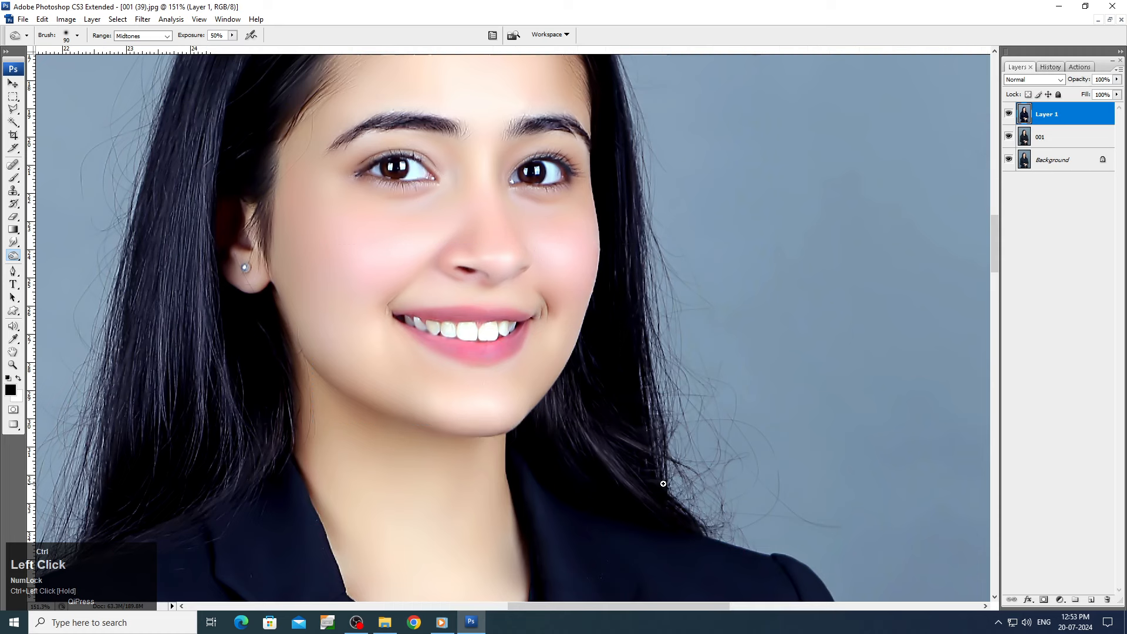
- Outline the visible teeth with a freehand Patch tool selection
{"action": "scroll", "coordinate": [598, 453], "scroll_direction": "up", "scroll_amount": 3}
{"action": "key", "text": "p"}
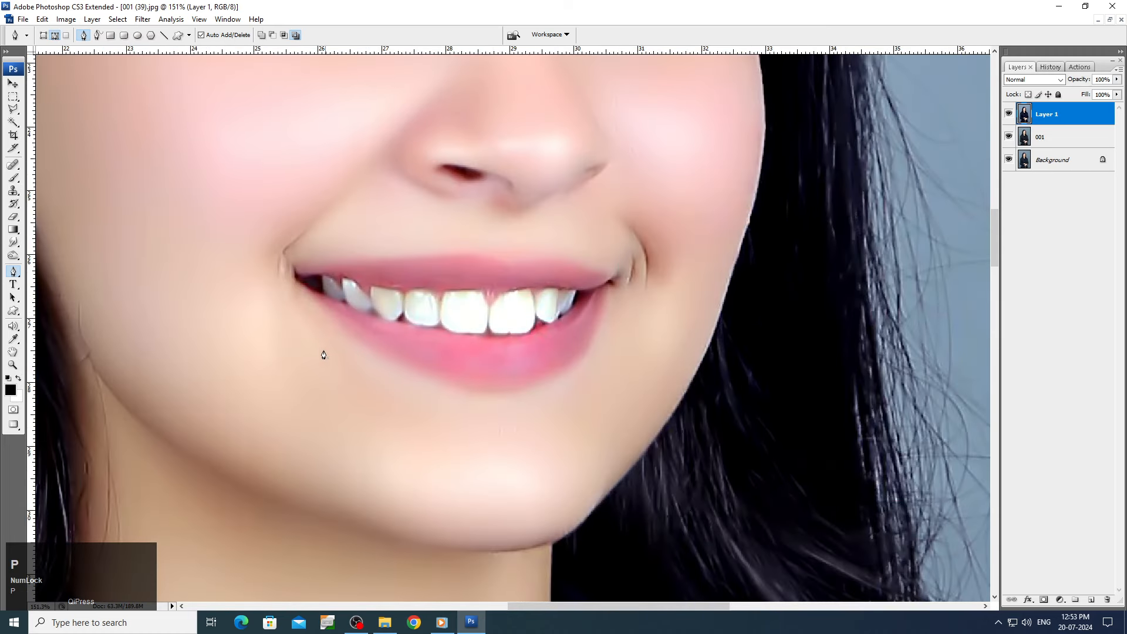
{"action": "left_click", "coordinate": [358, 624]}
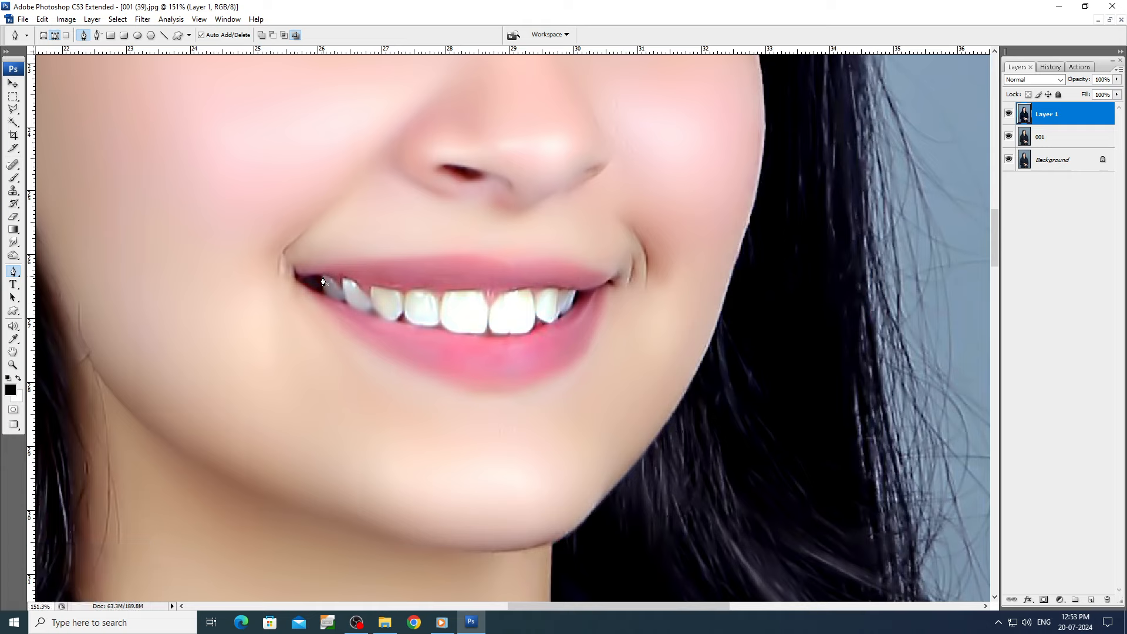
{"action": "key", "text": "j"}
{"action": "right_click", "coordinate": [14, 167]}
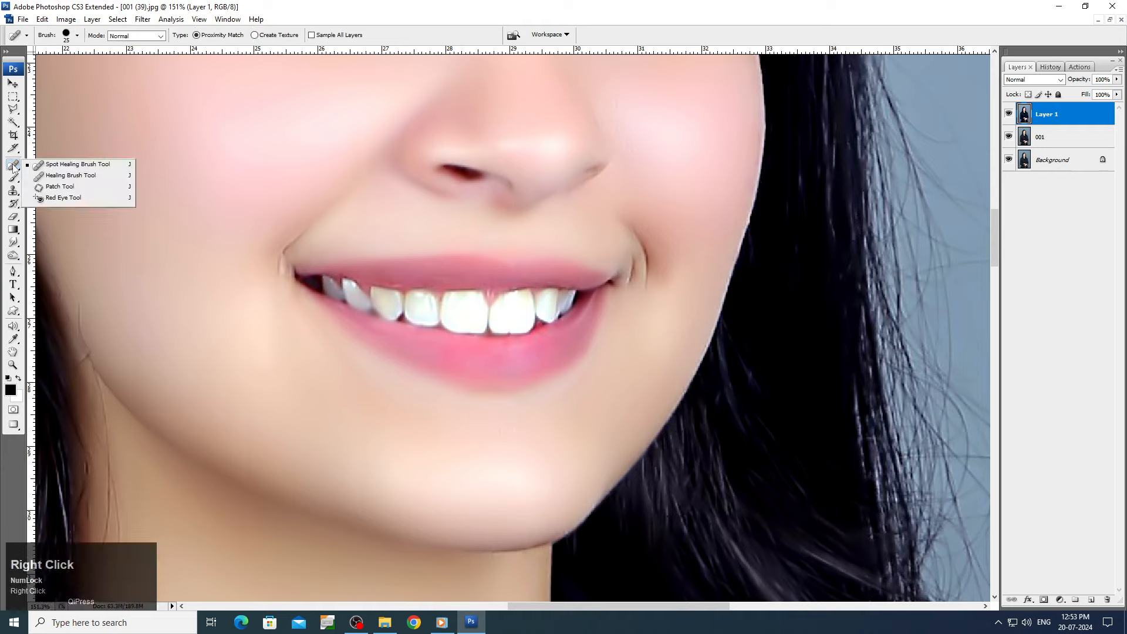
{"action": "left_click", "coordinate": [59, 176]}
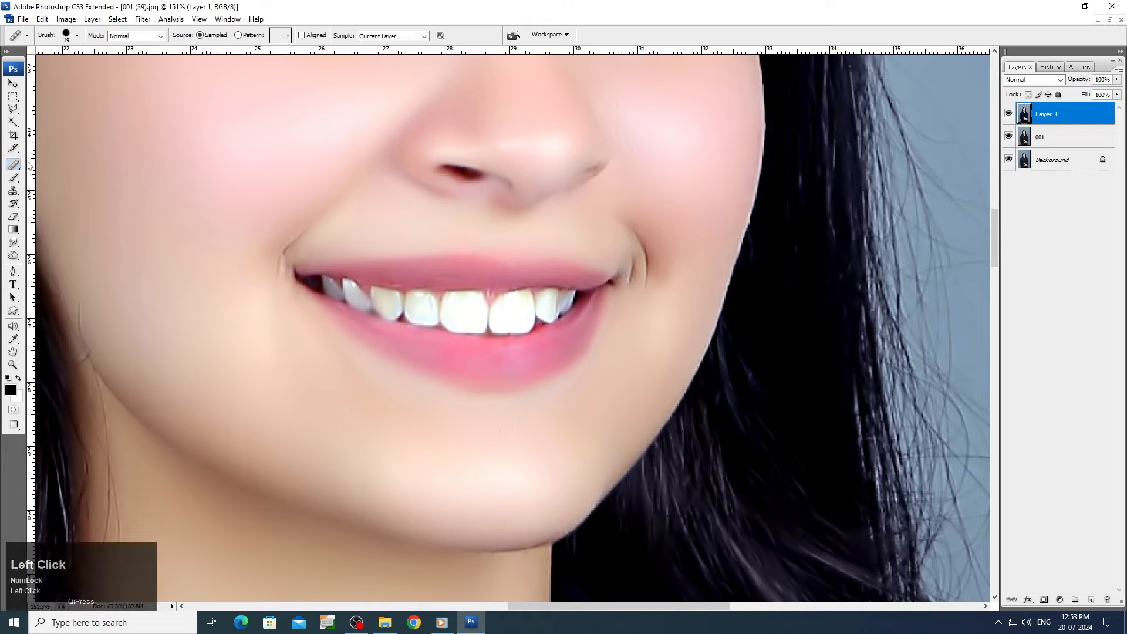
{"action": "right_click", "coordinate": [28, 166]}
{"action": "left_click", "coordinate": [56, 190]}
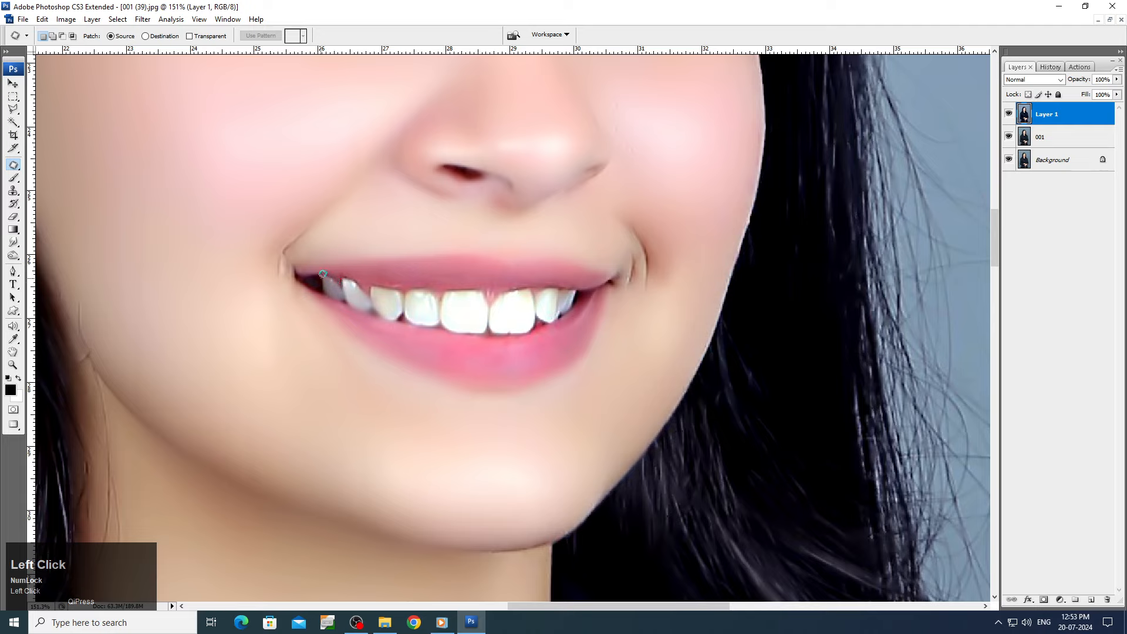
{"action": "left_click_drag", "start_coordinate": [324, 272], "coordinate": [342, 283]}
{"action": "left_click_drag", "start_coordinate": [340, 293], "coordinate": [320, 281]}
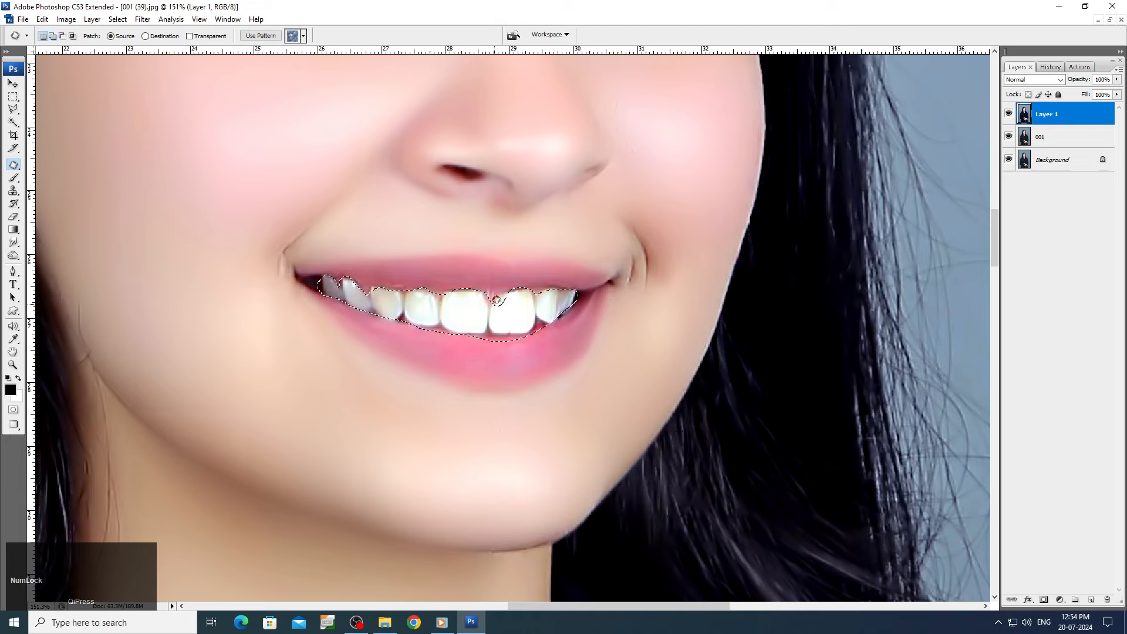
- Refine the teeth selection around the gum between the two front teeth, subtracting and adding small areas
{"action": "left_click", "coordinate": [494, 293], "text": "alt"}
{"action": "left_click_drag", "start_coordinate": [501, 303], "coordinate": [509, 290]}
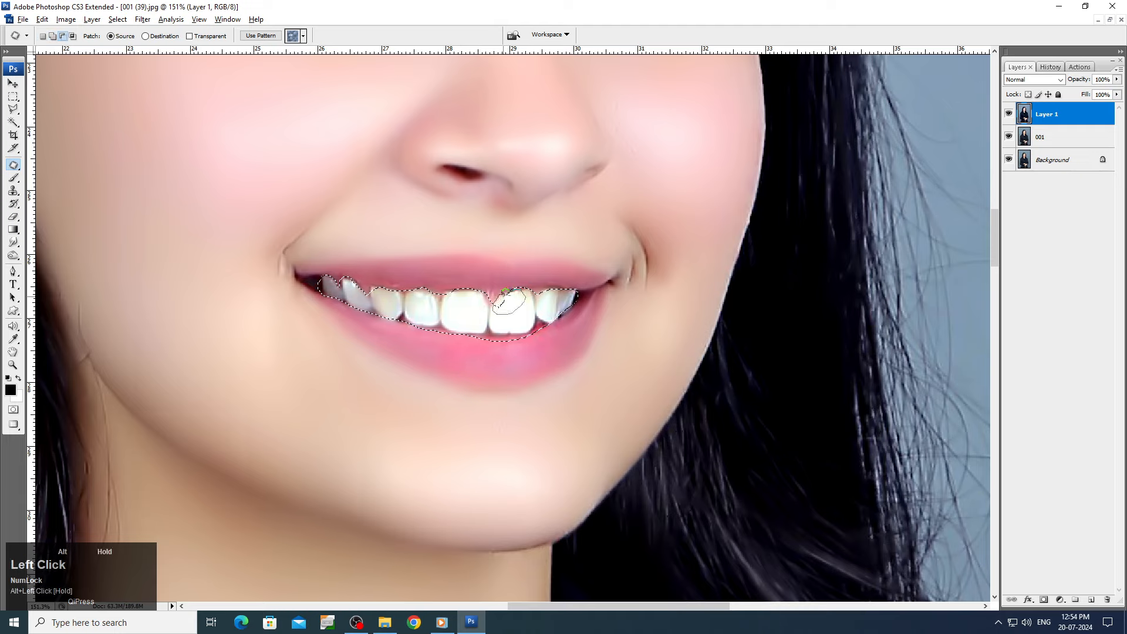
{"action": "left_click", "coordinate": [516, 287], "text": "shift"}
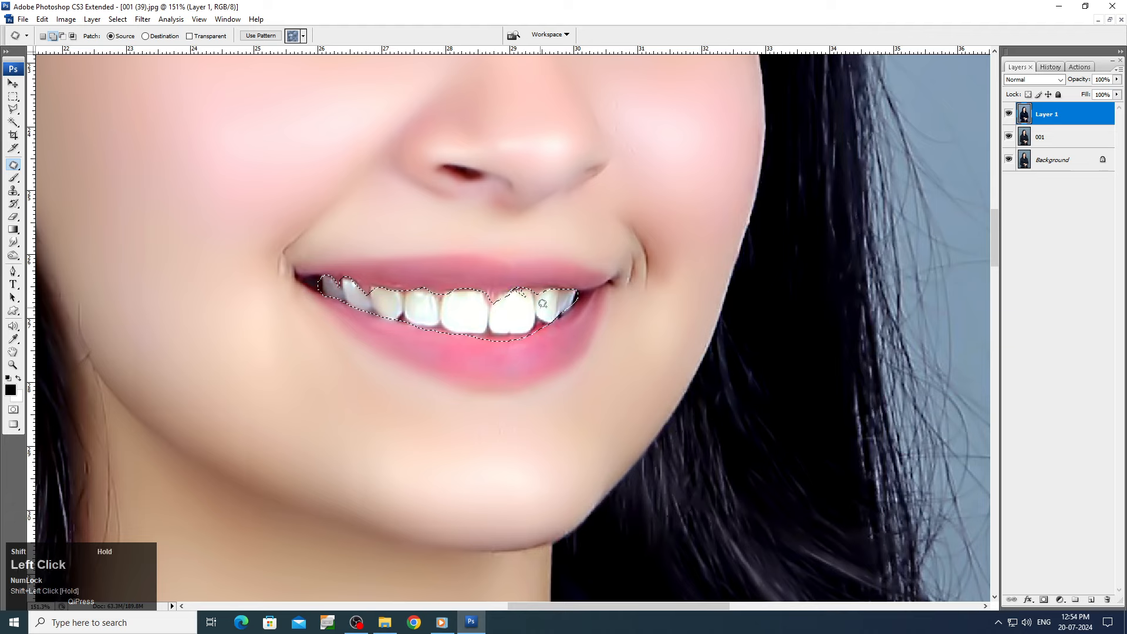
{"action": "key", "text": "ctrl+alt+d"}
{"action": "key", "text": "Return"}
{"action": "key", "text": "alt+i"}
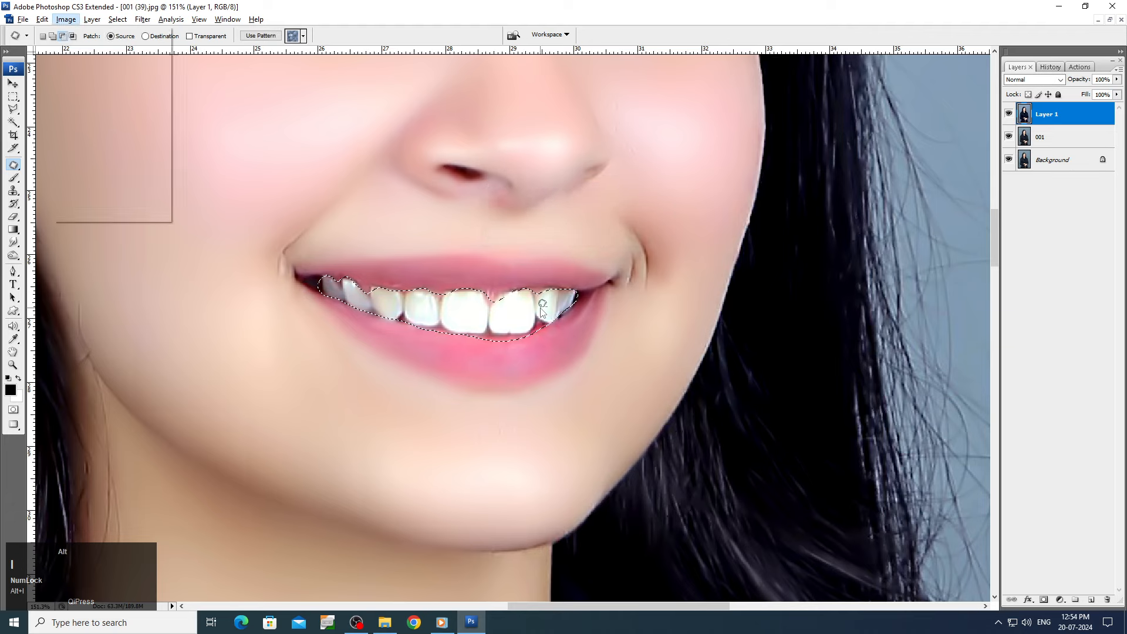
{"action": "key", "text": "alt+a"}
{"action": "key", "text": "Escape"}
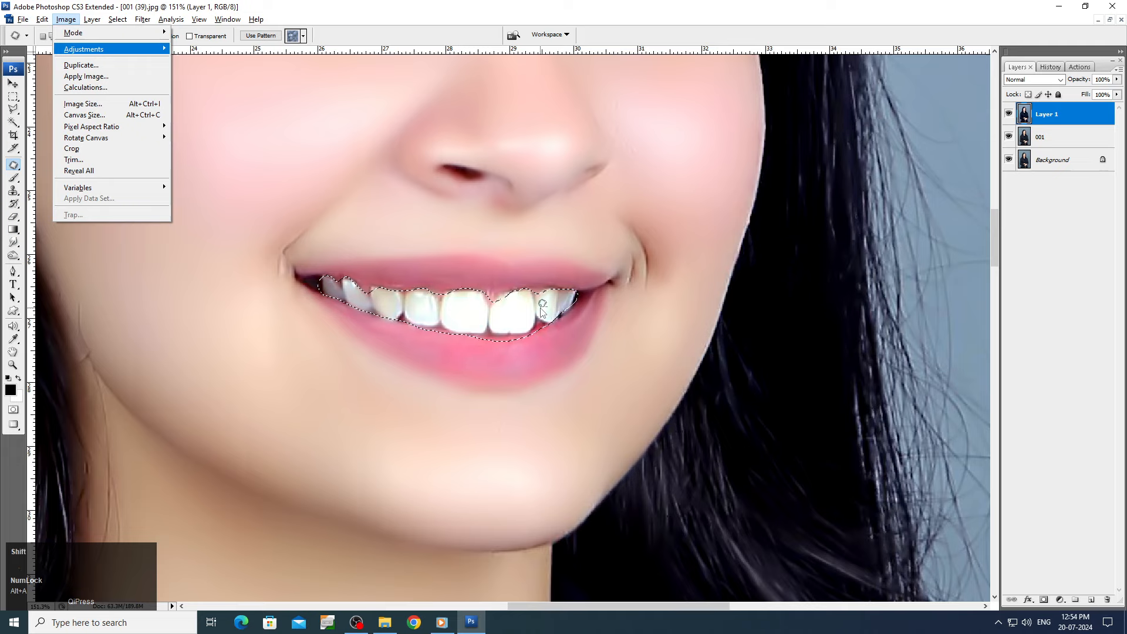
{"action": "key", "text": "Escape"}
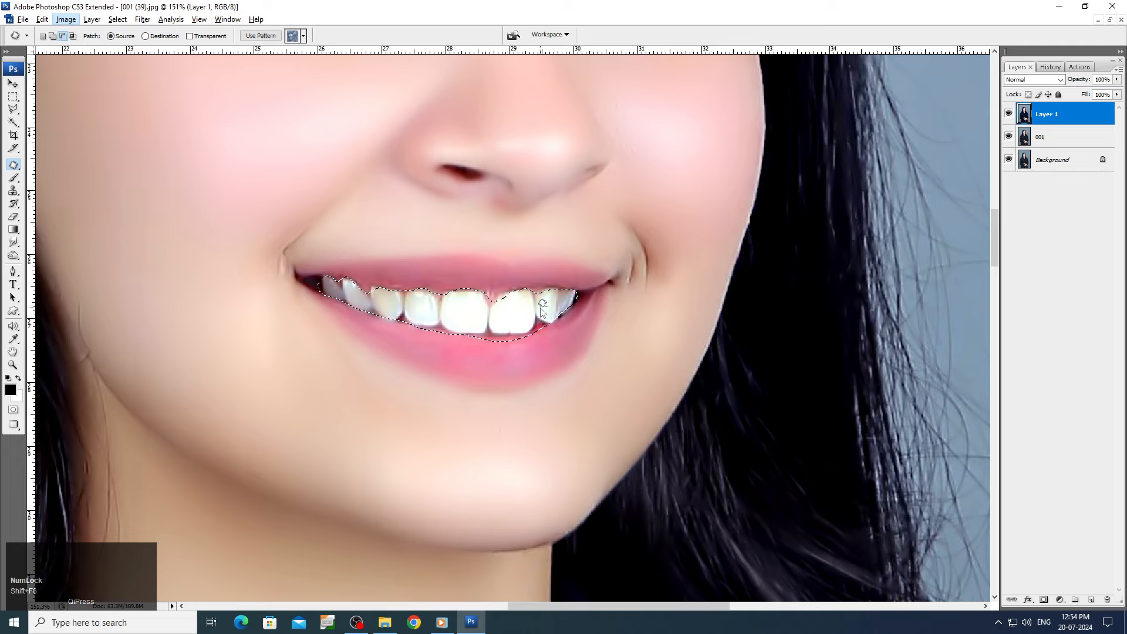
{"action": "key", "text": "Escape"}
- Feather the teeth selection by 8 pixels
{"action": "key", "text": "shift+F6"}
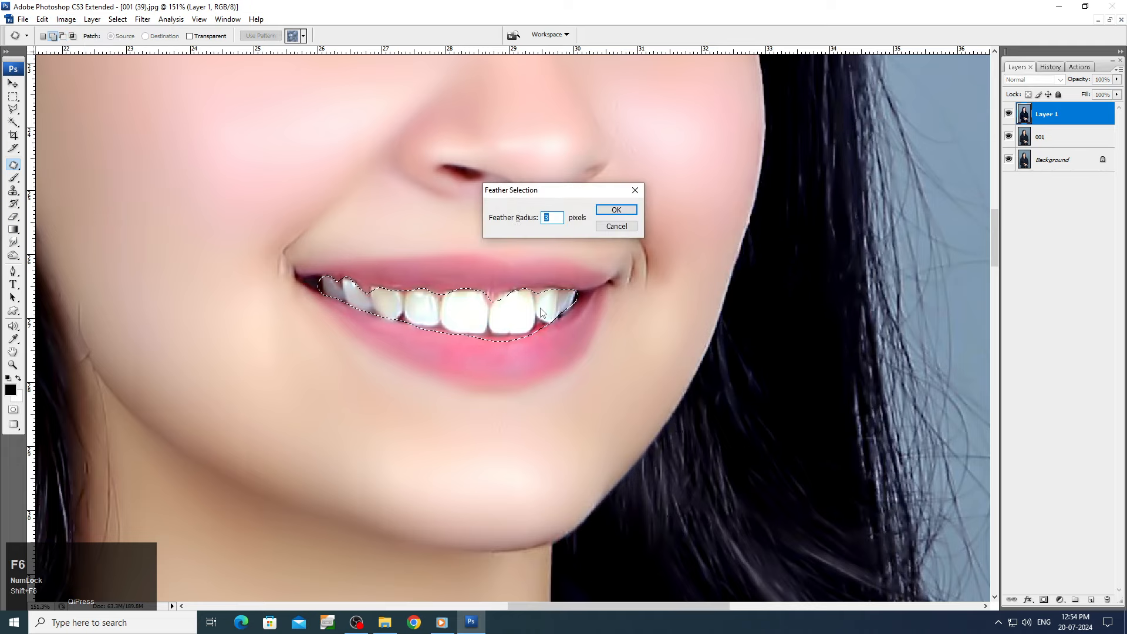
{"action": "type", "text": "8"}
{"action": "key", "text": "Return"}
- Adjust the selected teeth's midtones with Color Balance levels -27, 0 and +49 to reduce their yellow tint
{"action": "key", "text": "alt+i"}
{"action": "key", "text": "a"}
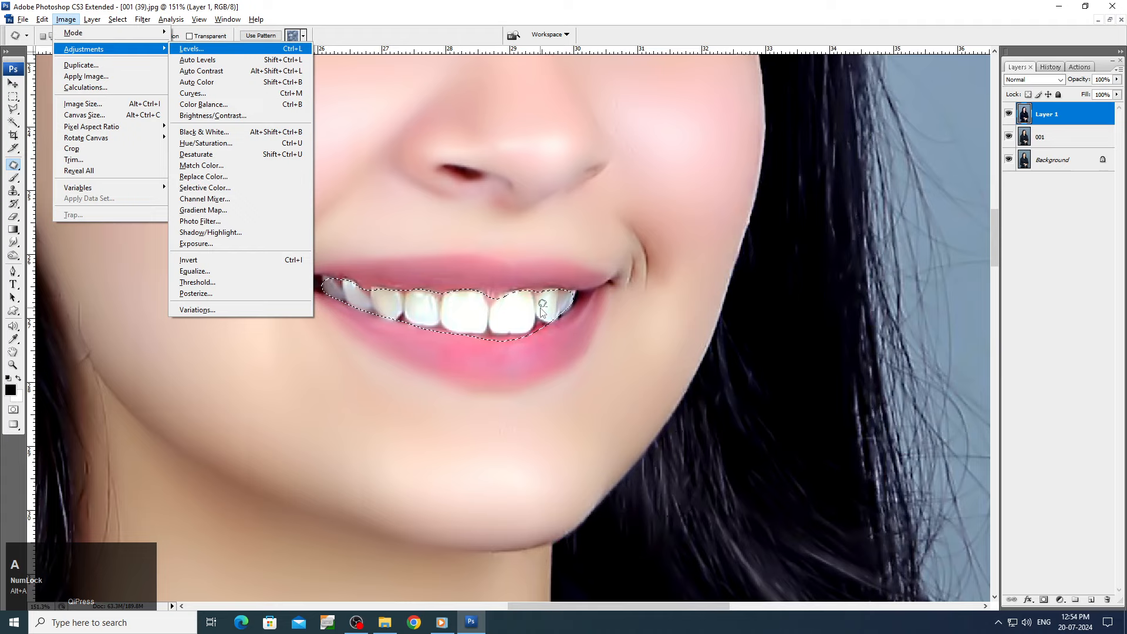
{"action": "key", "text": "b"}
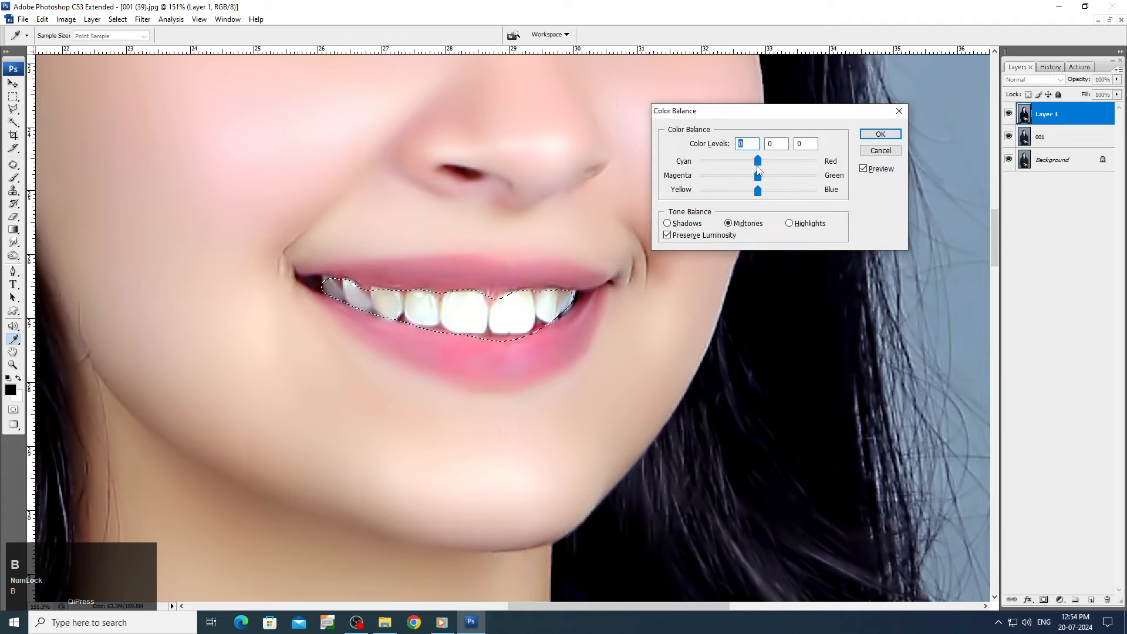
{"action": "left_click_drag", "start_coordinate": [757, 161], "coordinate": [788, 197]}
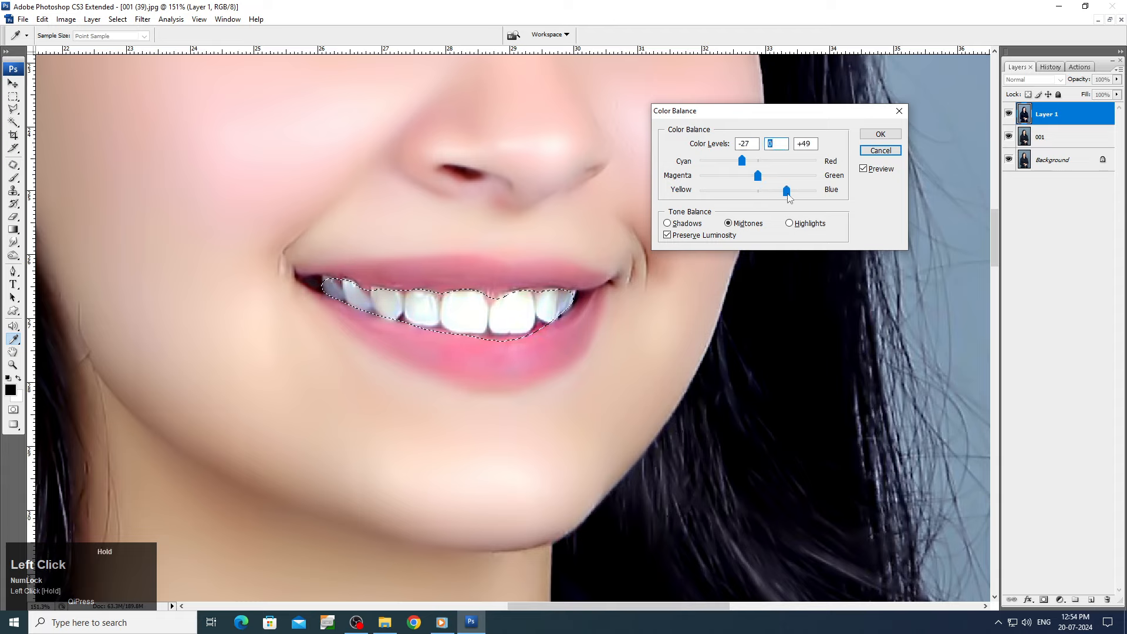
{"action": "key", "text": "Return"}
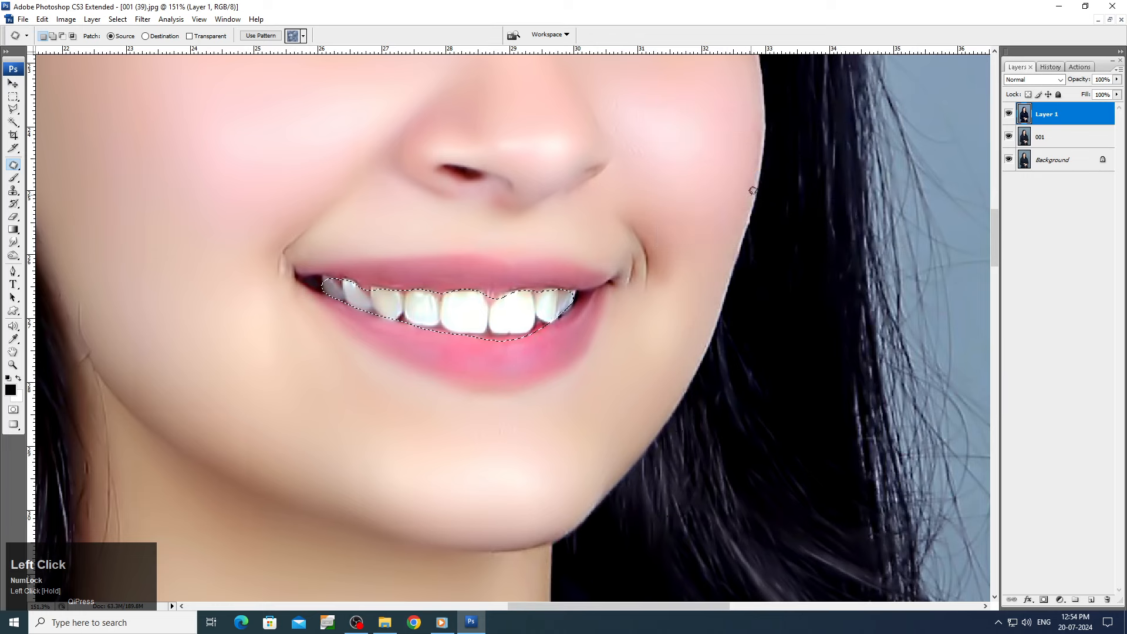
{"action": "key", "text": "alt+i"}
{"action": "key", "text": "a"}
{"action": "key", "text": "c"}
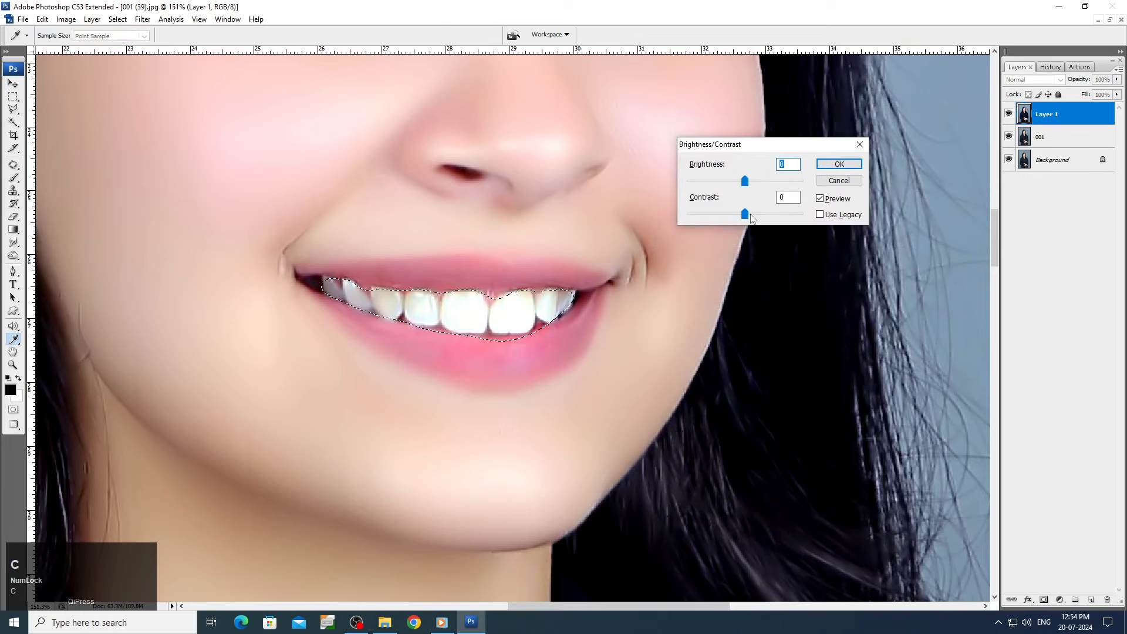
{"action": "left_click_drag", "start_coordinate": [745, 215], "coordinate": [769, 216]}
{"action": "left_click_drag", "start_coordinate": [615, 226], "coordinate": [744, 216]}
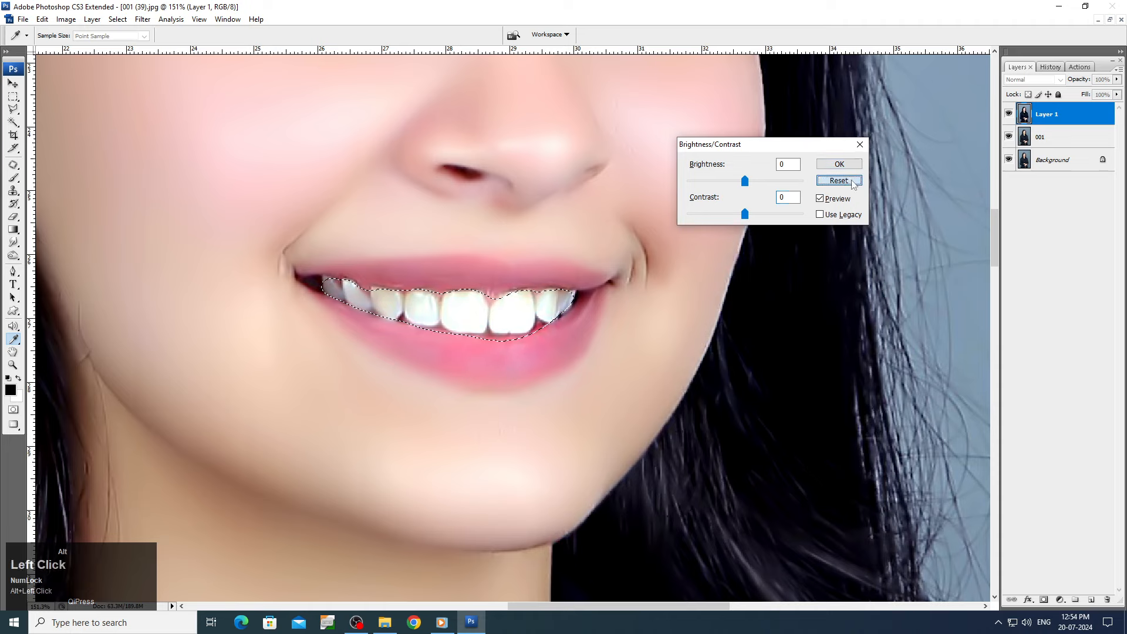
{"action": "left_click", "coordinate": [852, 166]}
{"action": "key", "text": "j"}
- Whiten the selected teeth with Selective Color, setting the Yellows to Cyan -39, Magenta +100 and Yellow -100 and adjusting Black
{"action": "key", "text": "alt+i"}
{"action": "key", "text": "a"}
{"action": "key", "text": "s"}
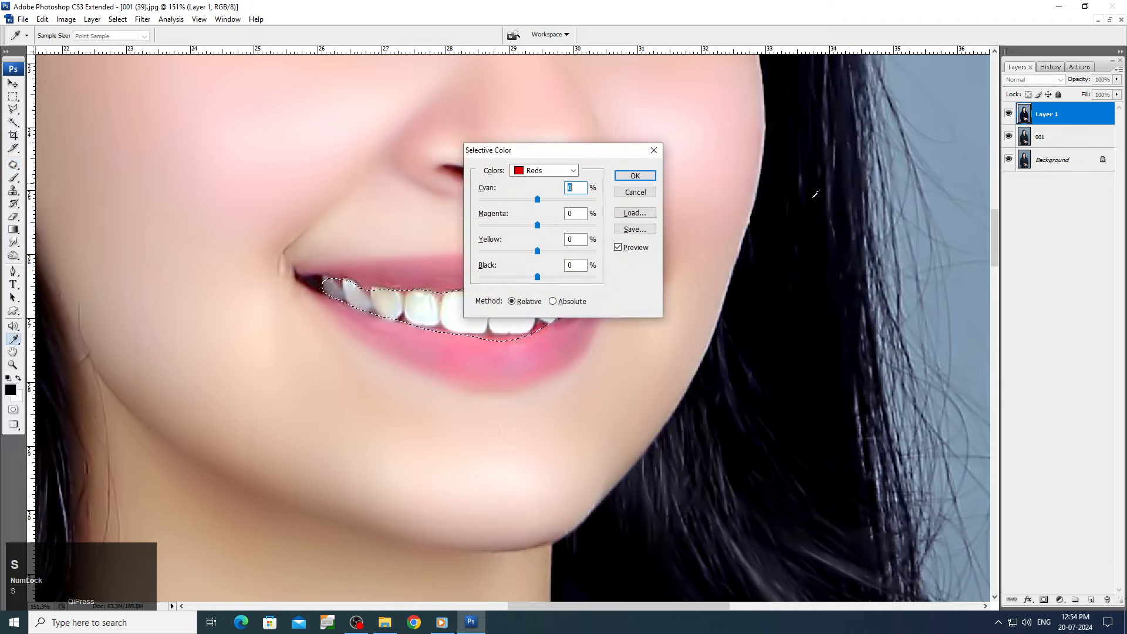
{"action": "left_click", "coordinate": [538, 195]}
{"action": "left_click", "coordinate": [544, 172]}
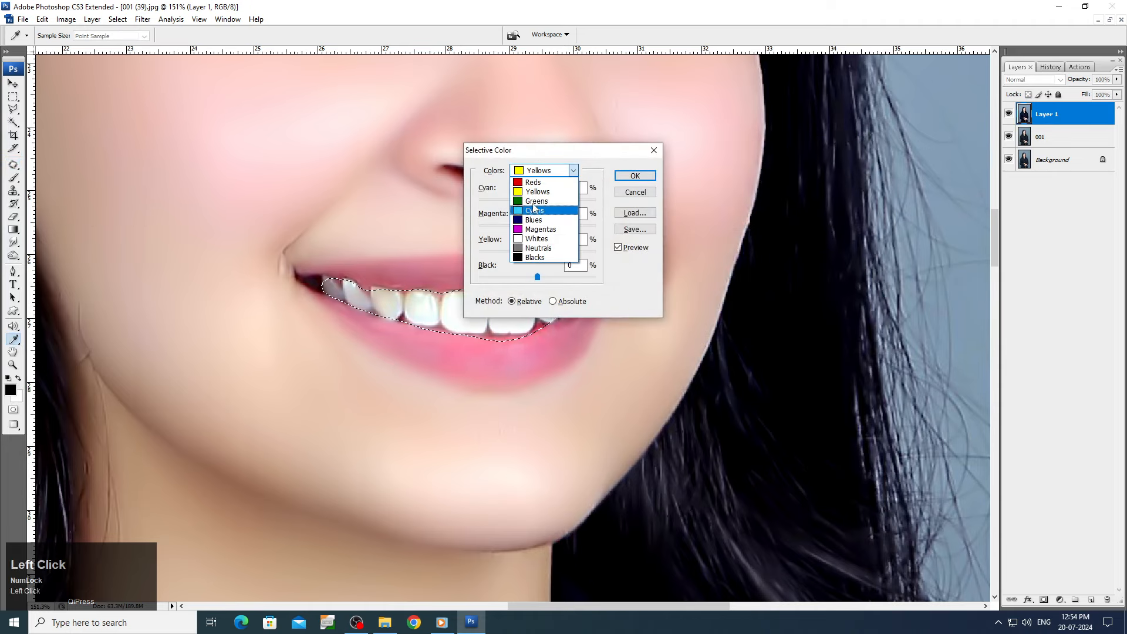
{"action": "left_click", "coordinate": [531, 189]}
{"action": "left_click_drag", "start_coordinate": [555, 151], "coordinate": [873, 101]}
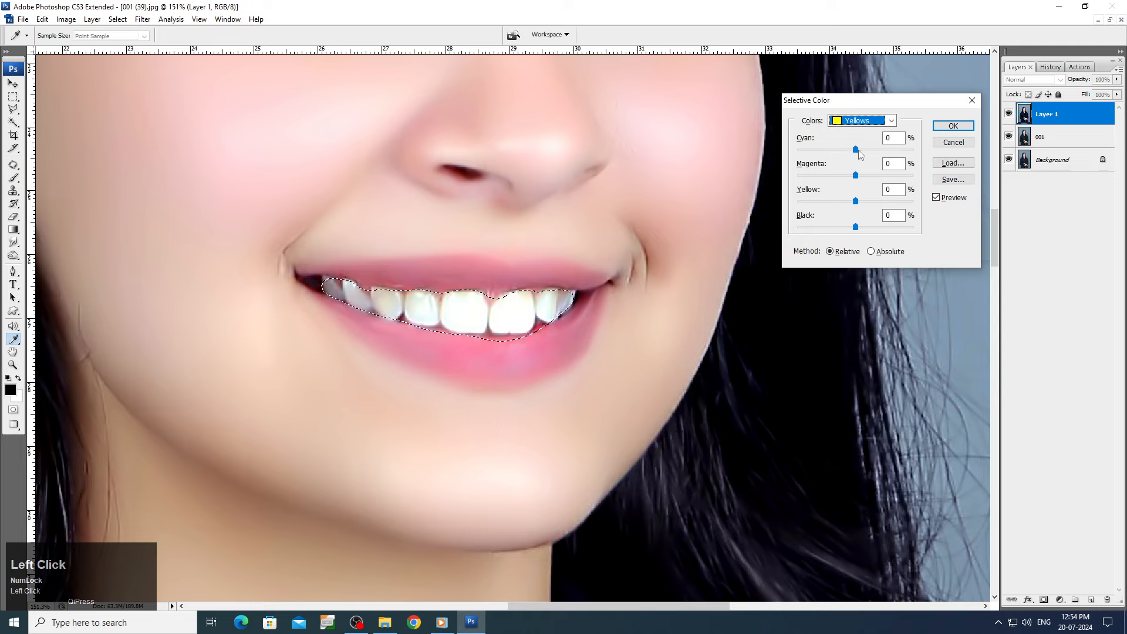
{"action": "left_click_drag", "start_coordinate": [855, 149], "coordinate": [968, 154]}
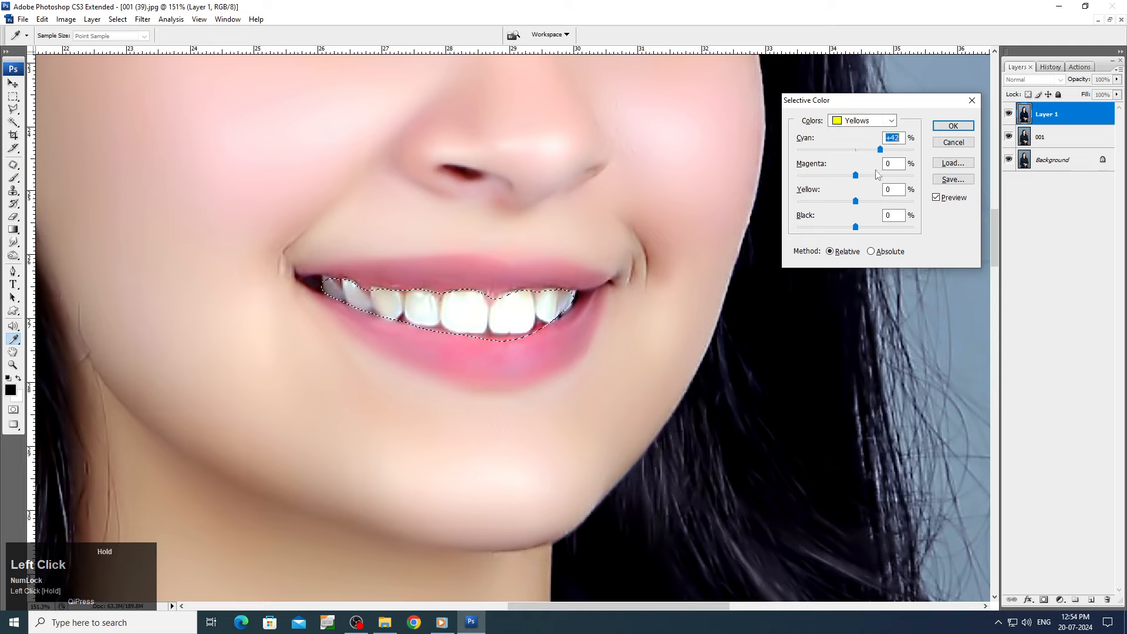
{"action": "left_click_drag", "start_coordinate": [876, 174], "coordinate": [940, 150]}
{"action": "left_click_drag", "start_coordinate": [648, 163], "coordinate": [972, 181]}
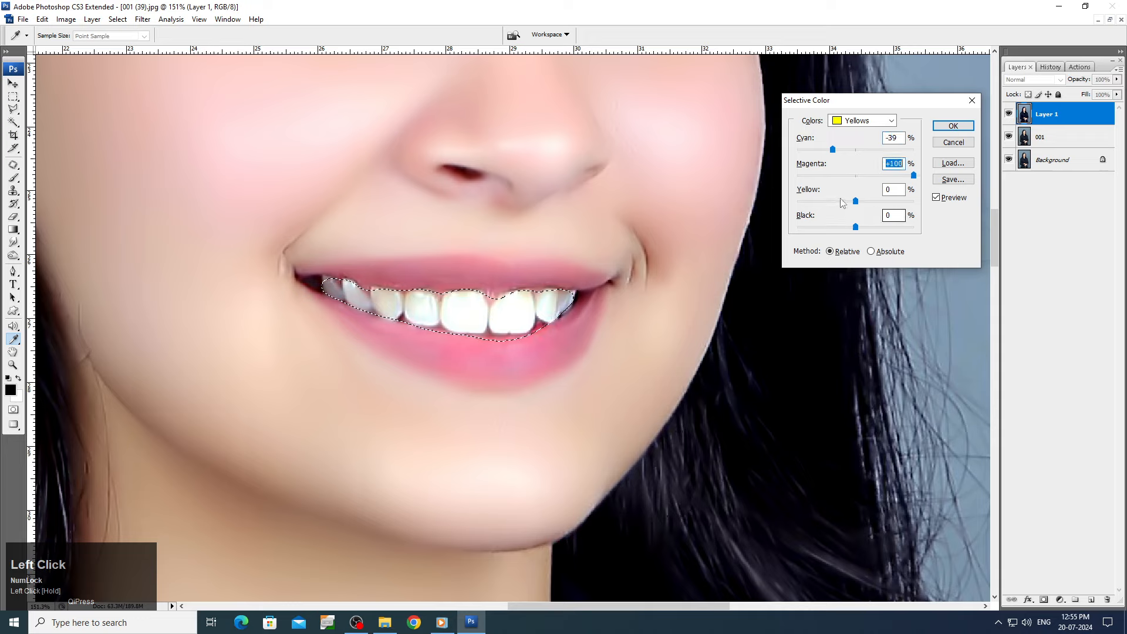
{"action": "left_click_drag", "start_coordinate": [797, 201], "coordinate": [775, 229]}
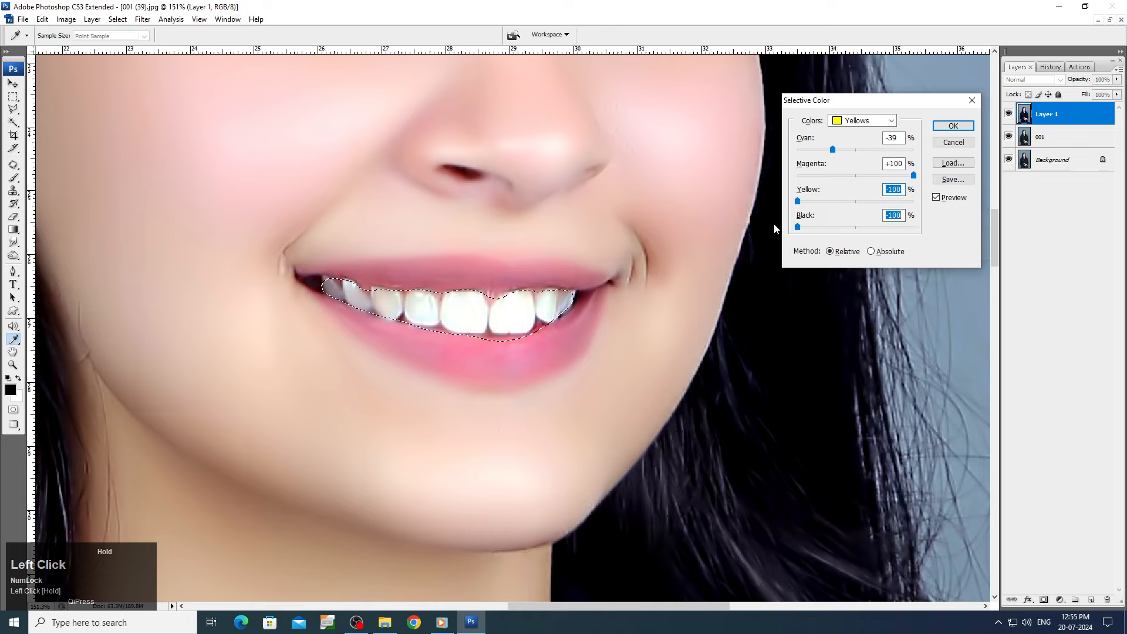
{"action": "left_click_drag", "start_coordinate": [920, 230], "coordinate": [967, 232]}
{"action": "key", "text": "Return"}
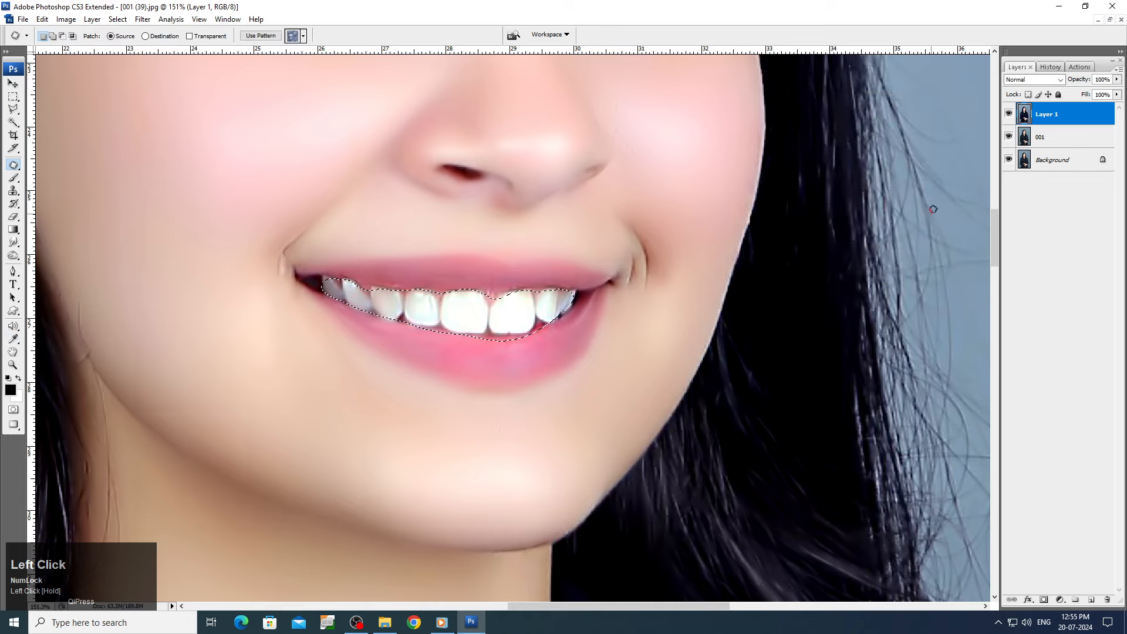
- Adjust the selected teeth's midtones with Color Balance levels -20, -38 and +9
{"action": "key", "text": "alt+i"}
{"action": "key", "text": "a"}
{"action": "key", "text": "b"}
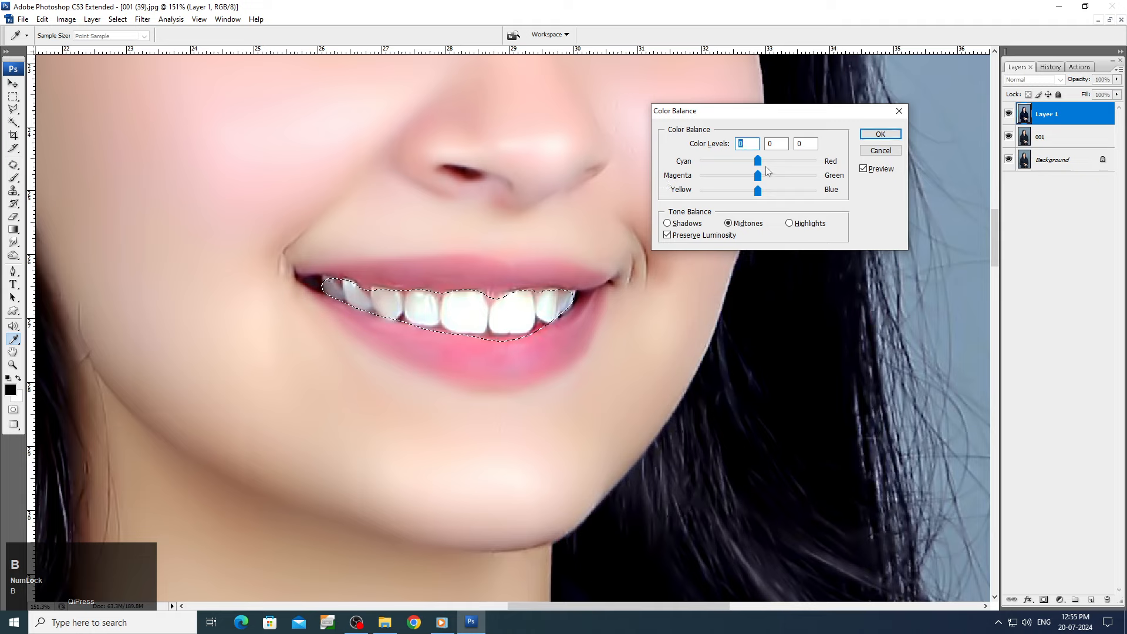
{"action": "left_click_drag", "start_coordinate": [757, 160], "coordinate": [776, 196]}
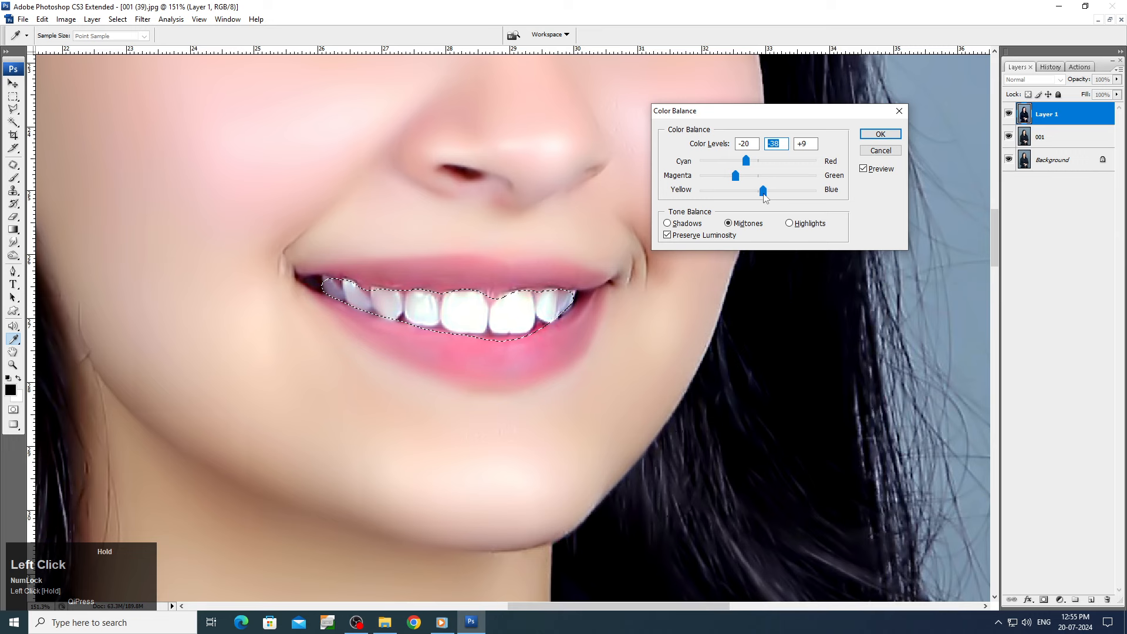
{"action": "left_click", "coordinate": [880, 134]}
- Compare the retouched face with the original by repeatedly hiding and showing the layers above the Background
{"action": "right_click", "coordinate": [418, 327]}
{"action": "left_click", "coordinate": [450, 335]}
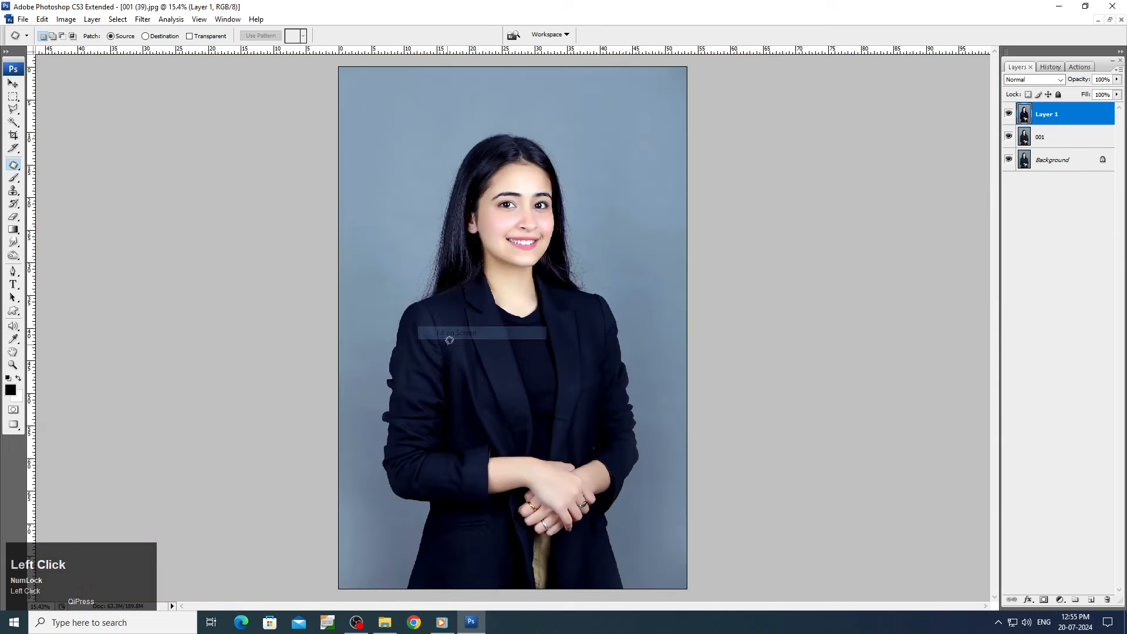
{"action": "left_click_drag", "start_coordinate": [430, 169], "coordinate": [702, 309]}
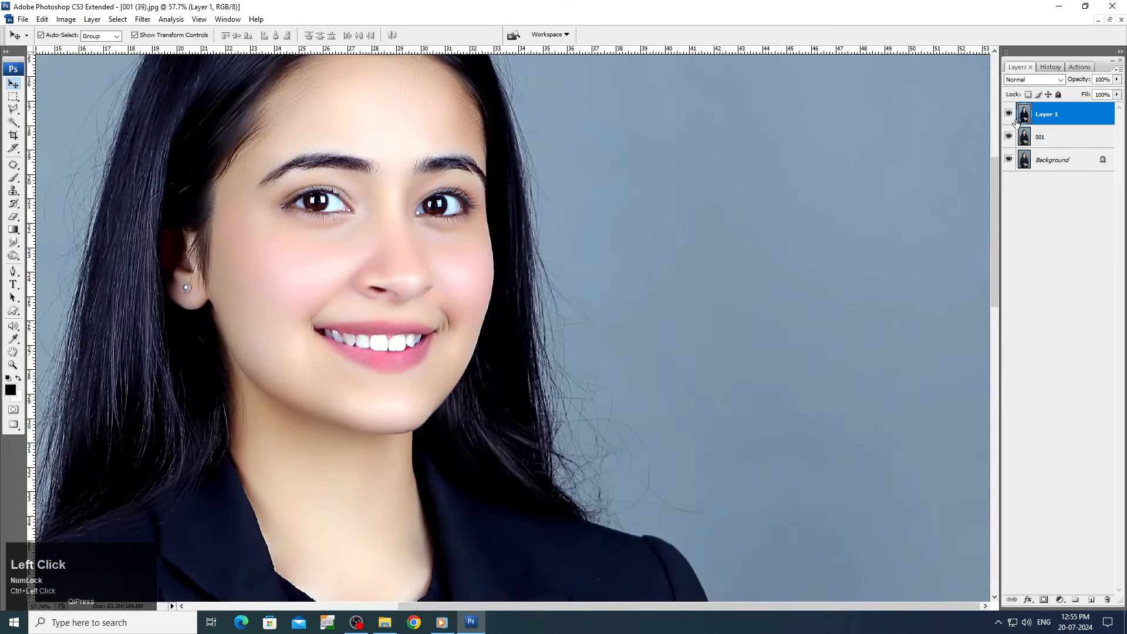
{"action": "left_click", "coordinate": [1009, 113]}
{"action": "left_click", "coordinate": [1009, 114]}
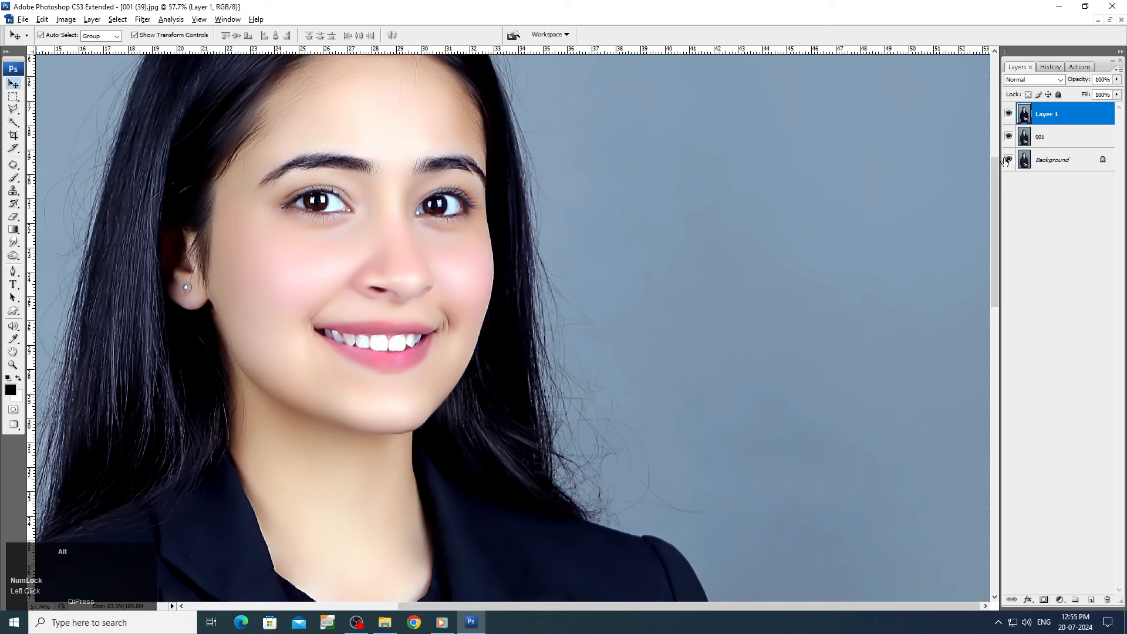
{"action": "left_click", "coordinate": [1008, 161], "text": "alt"}
{"action": "left_click", "coordinate": [1008, 160], "text": "alt"}
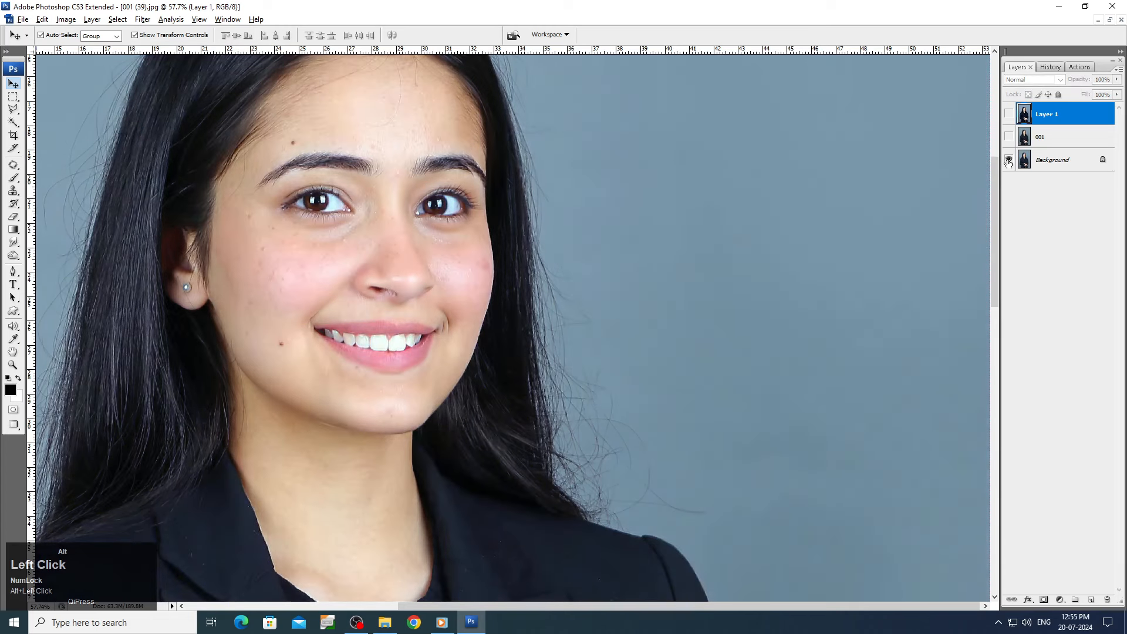
{"action": "left_click", "coordinate": [1009, 160], "text": "alt"}
{"action": "left_click", "coordinate": [1008, 160], "text": "alt"}
{"action": "left_click", "coordinate": [1008, 160], "text": "alt"}
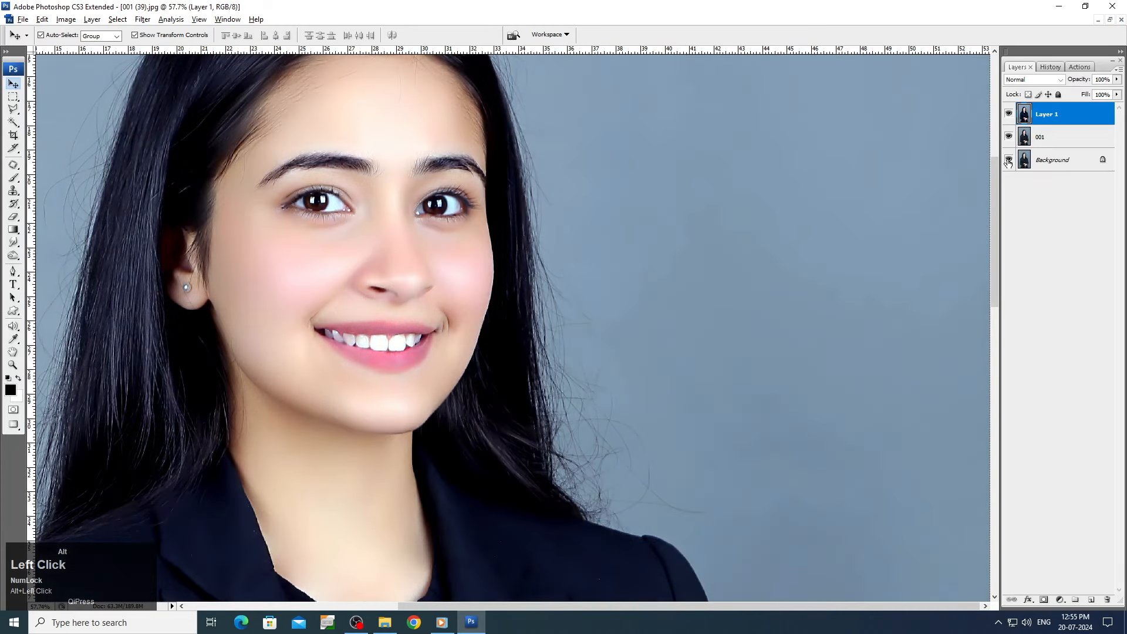
{"action": "left_click", "coordinate": [1009, 160], "text": "alt"}
{"action": "left_click", "coordinate": [1009, 160], "text": "alt"}
{"action": "left_click", "coordinate": [1008, 160], "text": "alt"}
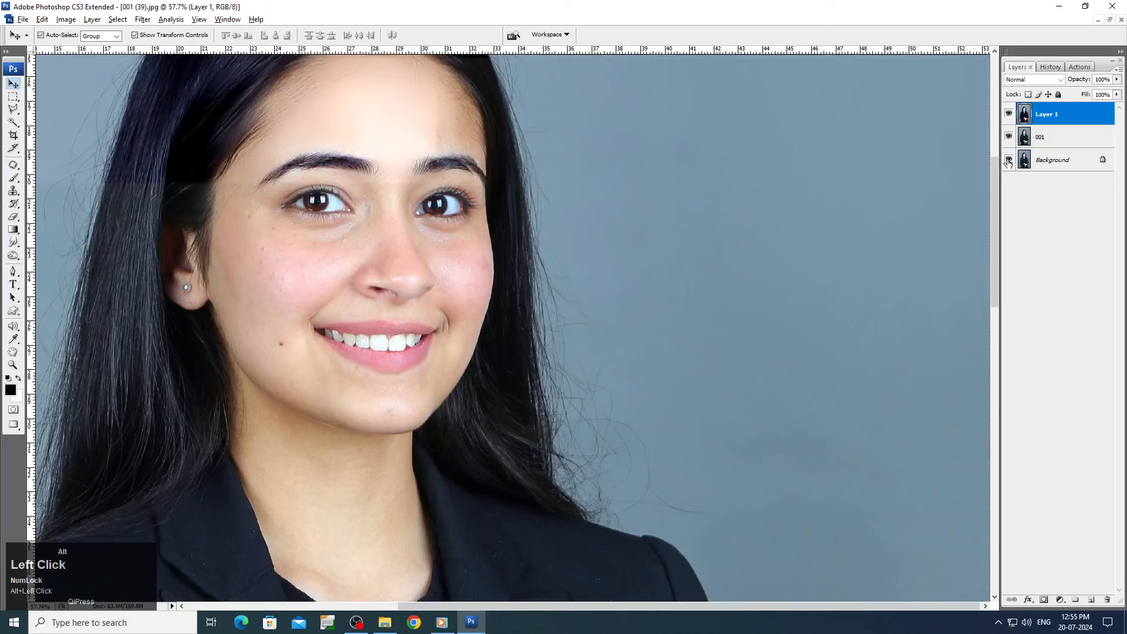
{"action": "left_click", "coordinate": [1009, 160], "text": "alt"}
{"action": "left_click", "coordinate": [1009, 160], "text": "alt"}
{"action": "left_click", "coordinate": [1009, 160], "text": "alt"}
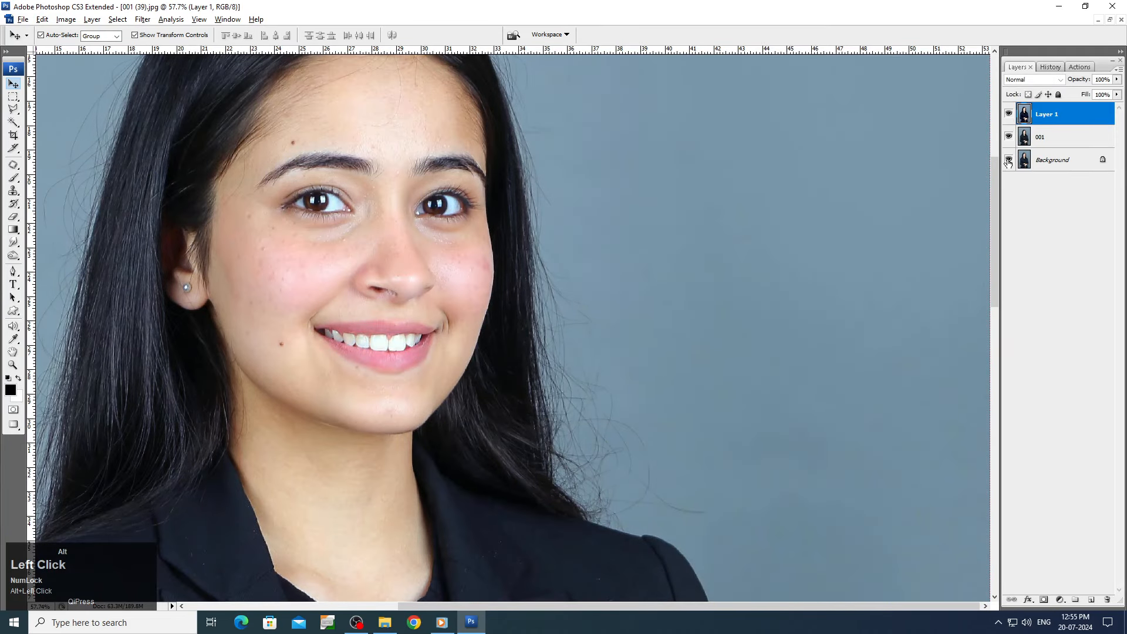
{"action": "left_click", "coordinate": [1009, 160], "text": "alt"}
{"action": "left_click", "coordinate": [1008, 160], "text": "alt"}
{"action": "left_click_drag", "start_coordinate": [434, 172], "coordinate": [629, 233]}
{"action": "scroll", "coordinate": [583, 251], "scroll_direction": "up", "scroll_amount": 3}
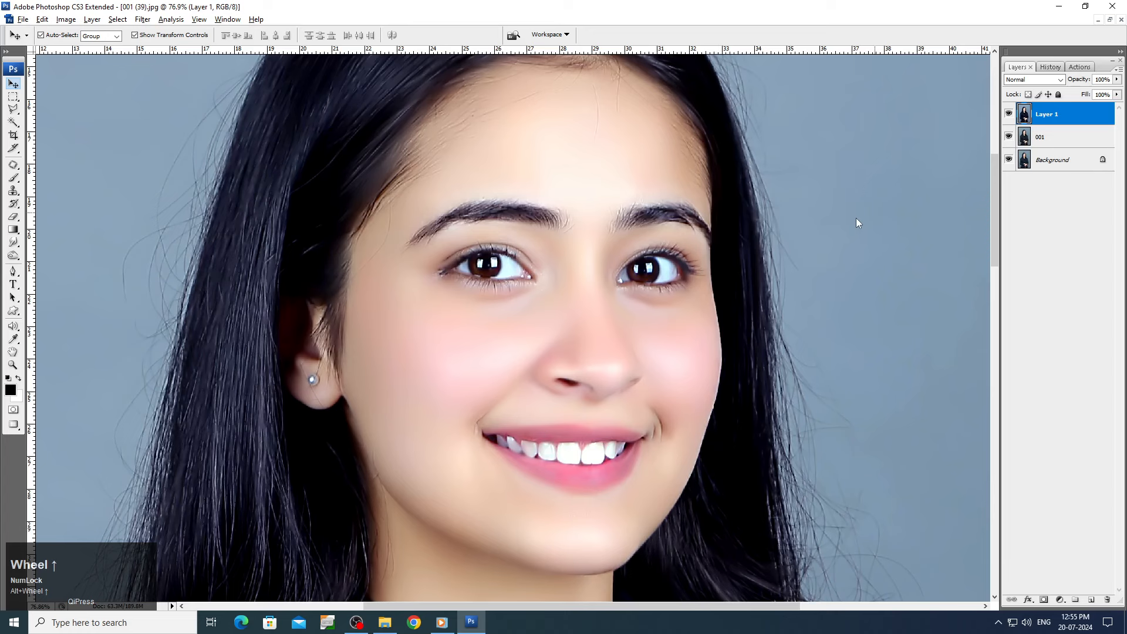
{"action": "left_click", "coordinate": [1008, 160], "text": "alt"}
{"action": "left_click", "coordinate": [1008, 160], "text": "alt"}
{"action": "left_click", "coordinate": [1008, 160], "text": "alt"}
{"action": "left_click", "coordinate": [1009, 160], "text": "alt"}
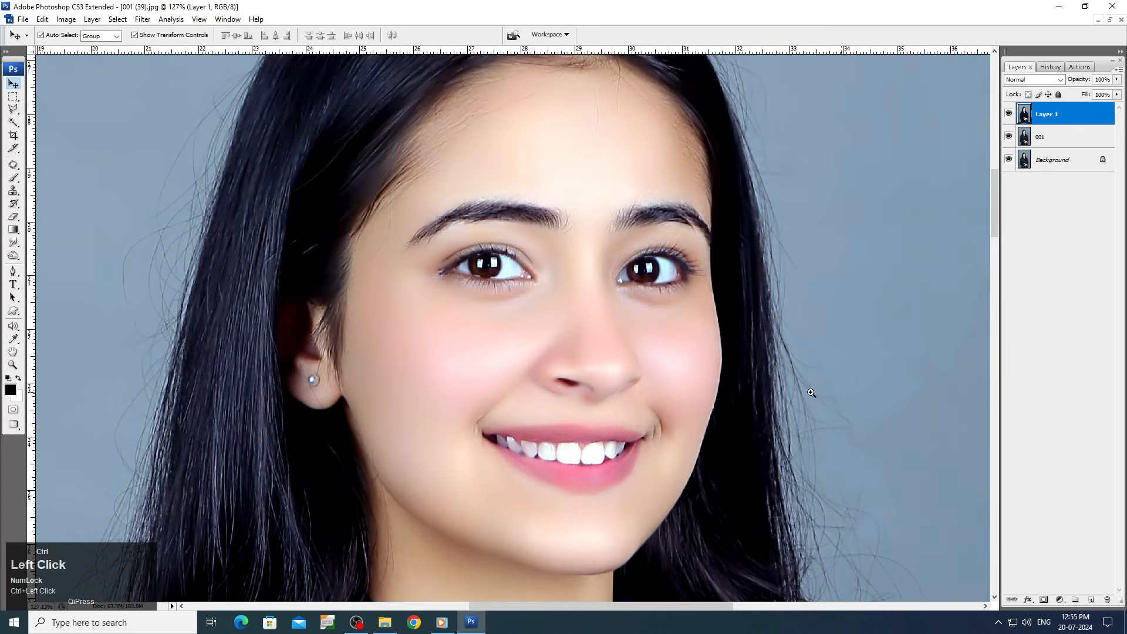
- Paint a small dark eyeliner stroke at the outer corner of the eye near the earring on a new layer at 44% opacity
{"action": "scroll", "coordinate": [587, 264], "scroll_direction": "up", "scroll_amount": 3}
{"action": "key", "text": "b"}
{"action": "key", "text": "ctrl+shift+n"}
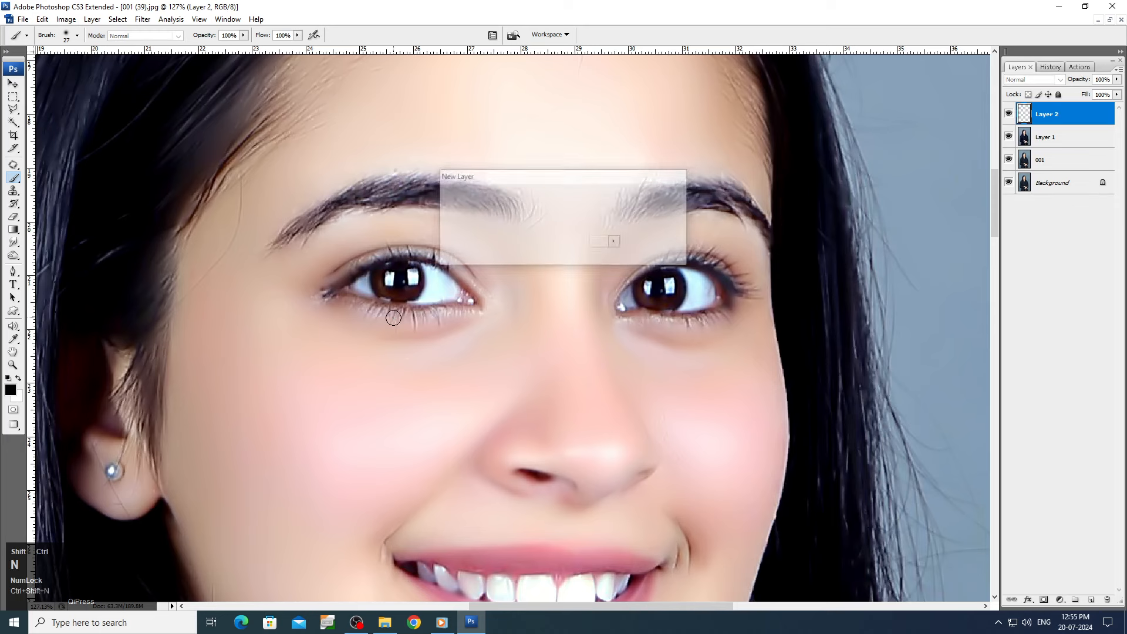
{"action": "key", "text": "Return"}
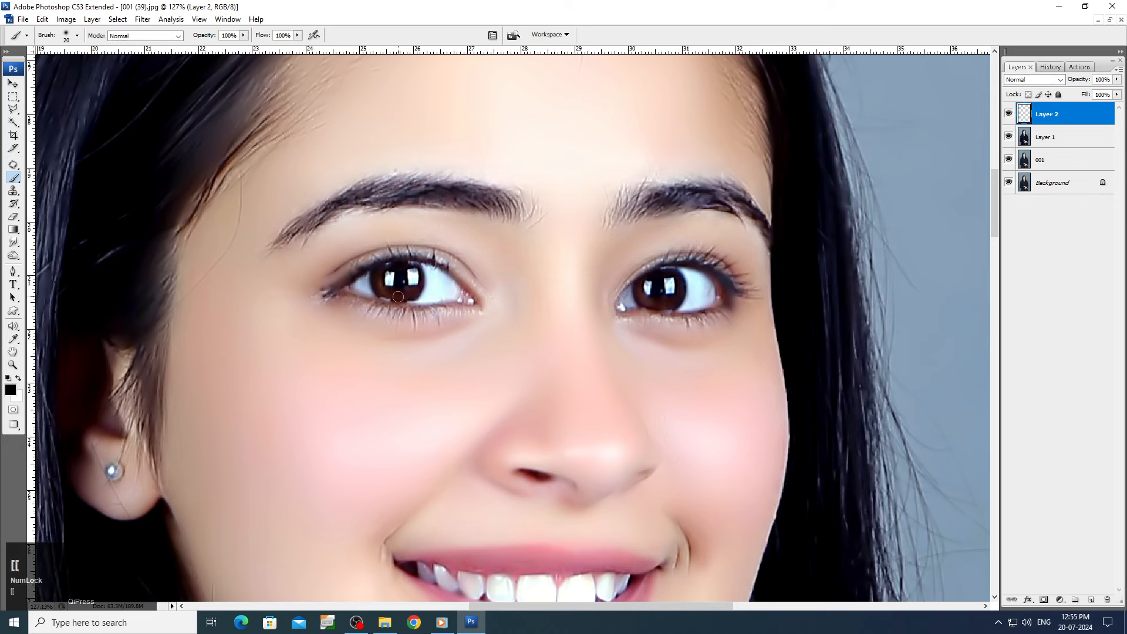
{"action": "left_click", "coordinate": [395, 274], "text": "alt"}
{"action": "key", "text": "v"}
{"action": "left_click", "coordinate": [1117, 79]}
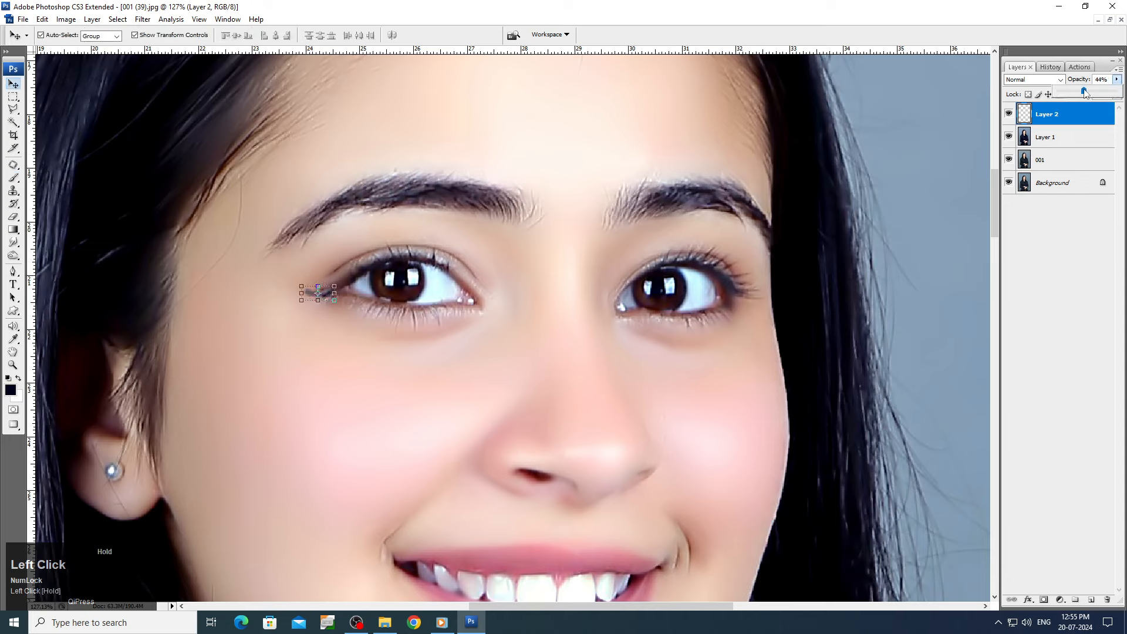
- Stretch, rotate and warp the eyeliner stroke into a thin line extending from the eye's outer corner
{"action": "mouse_move", "coordinate": [301, 293]}
{"action": "left_mouse_down"}
{"action": "mouse_move", "coordinate": [273, 293]}
{"action": "mouse_move", "coordinate": [314, 289]}
{"action": "left_mouse_up"}
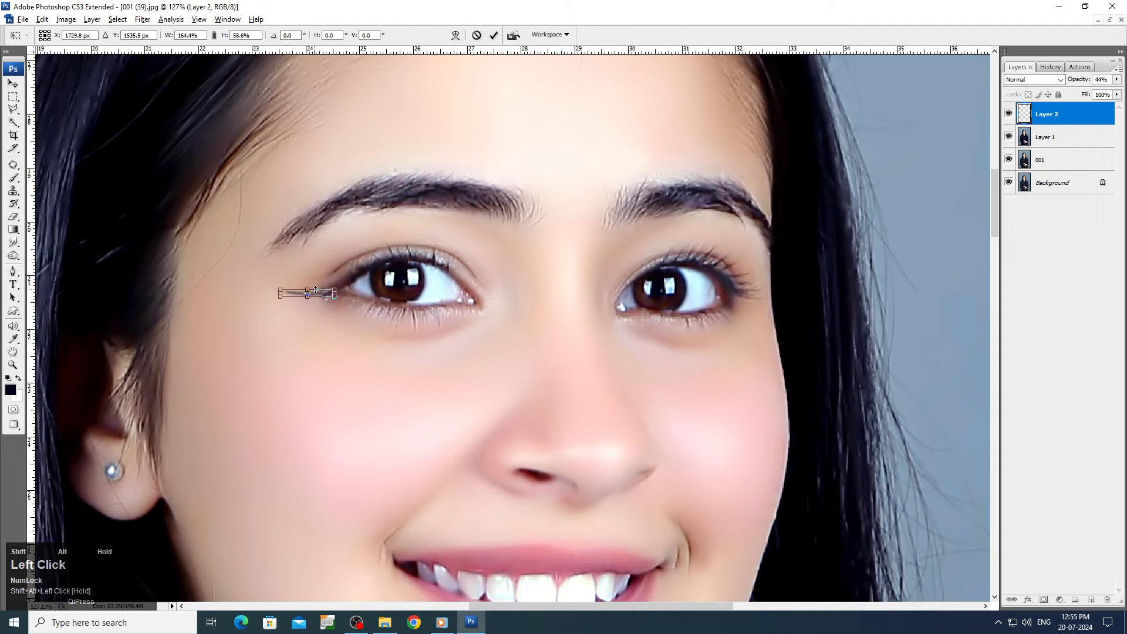
{"action": "left_click_drag", "start_coordinate": [283, 293], "coordinate": [275, 283]}
{"action": "right_click", "coordinate": [275, 286]}
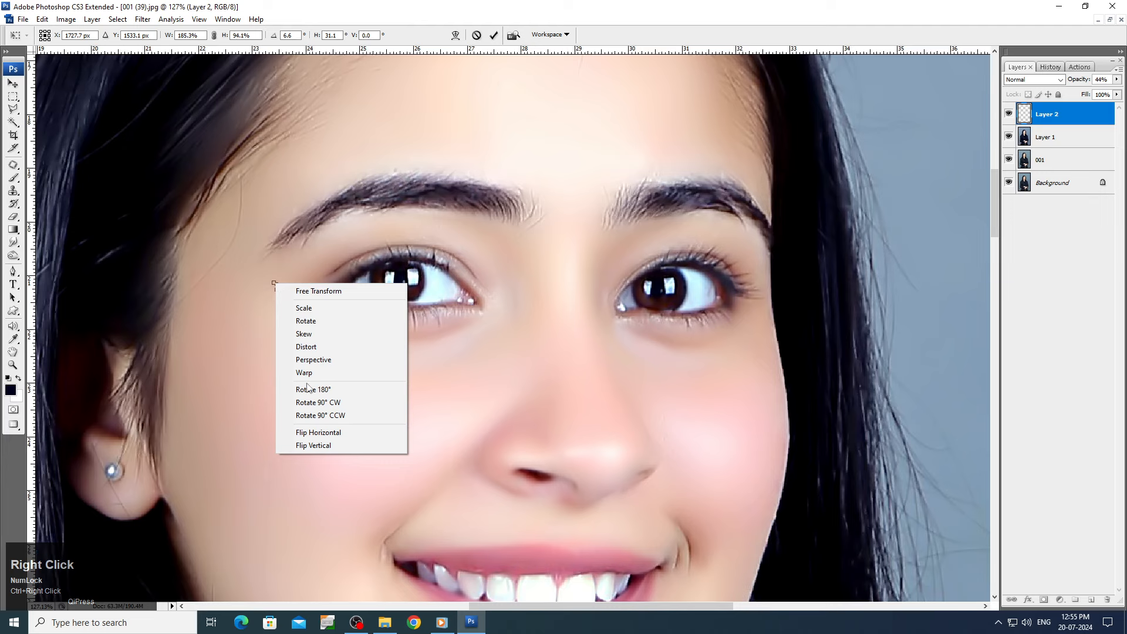
{"action": "left_click", "coordinate": [287, 372]}
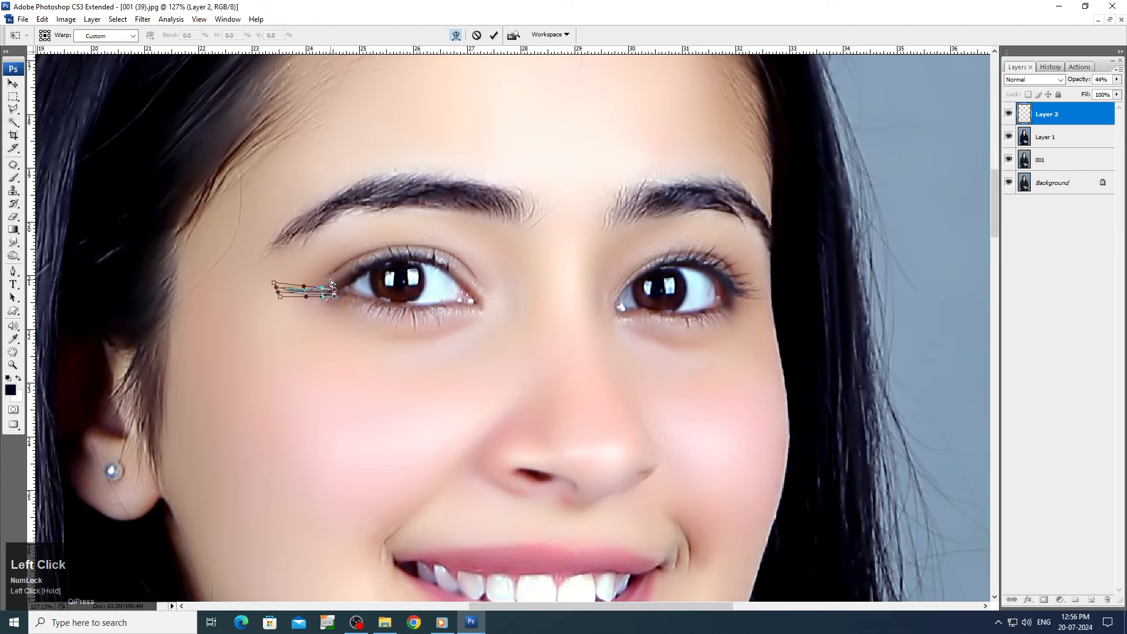
{"action": "key", "text": "Return"}
- Reposition the eyeliner stroke so it meets the outer corner of the eye, nudging it slightly downward
{"action": "left_click", "coordinate": [331, 281]}
{"action": "left_click_drag", "start_coordinate": [325, 290], "coordinate": [330, 290]}
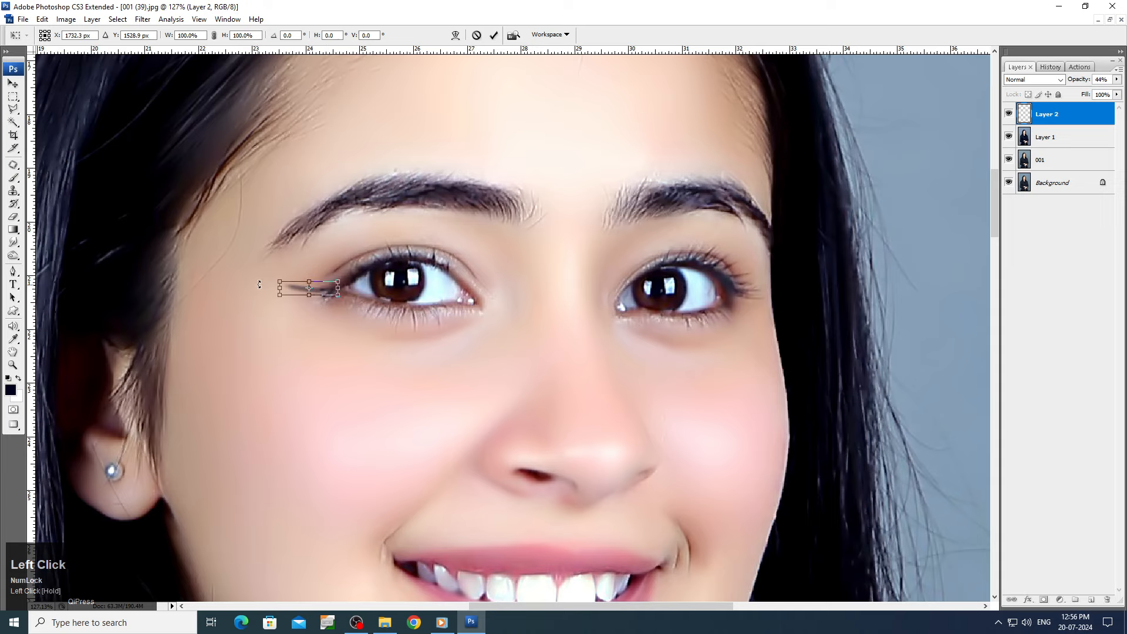
{"action": "key", "text": "Return"}
{"action": "key", "text": "Down"}
{"action": "key", "text": "Down"}
{"action": "key", "text": "Down"}
{"action": "key", "text": "Down"}
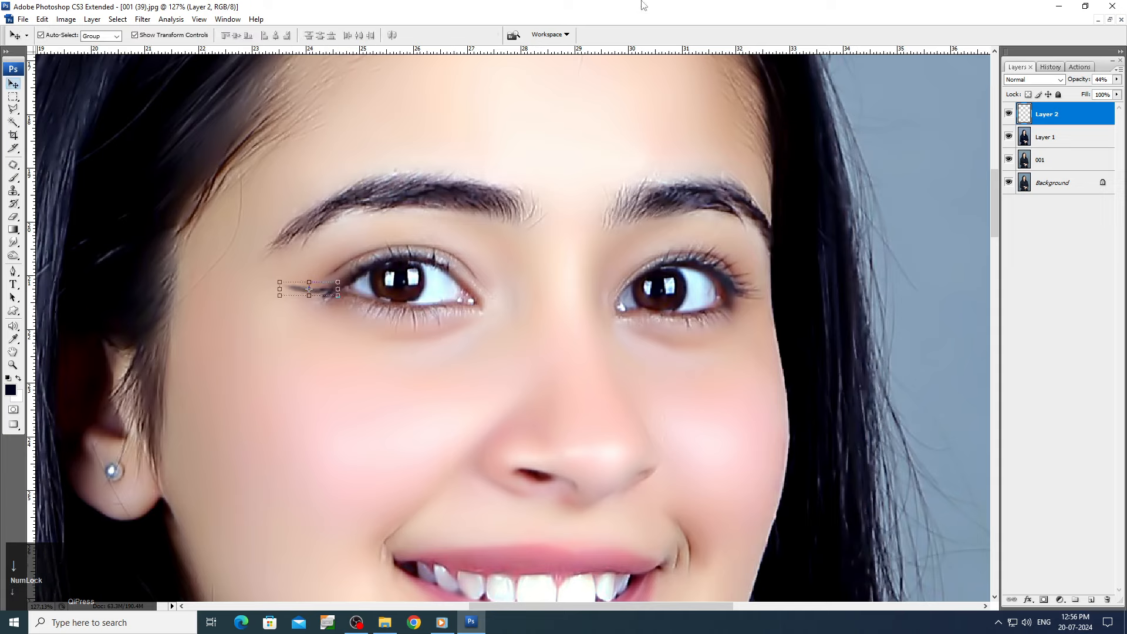
{"action": "left_click", "coordinate": [593, 125]}
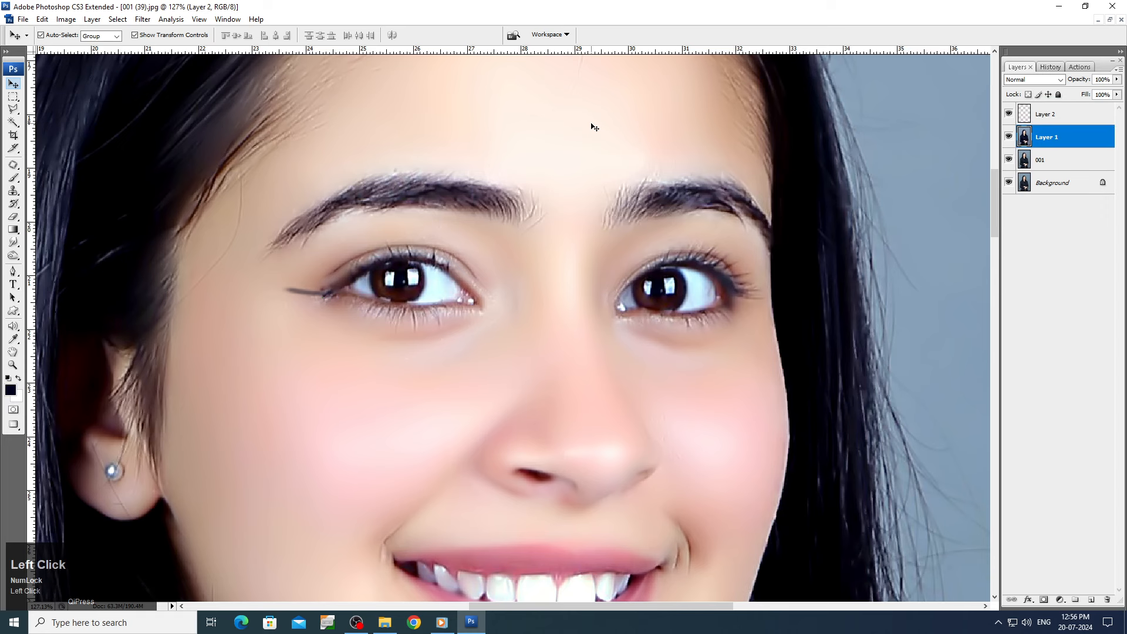
- Check the eyeliner stroke on the whole face and delete its layer
{"action": "key", "text": "space"}
{"action": "right_click", "coordinate": [597, 245]}
{"action": "left_click", "coordinate": [607, 262]}
{"action": "left_click_drag", "start_coordinate": [418, 153], "coordinate": [600, 317]}
{"action": "left_click", "coordinate": [1077, 116]}
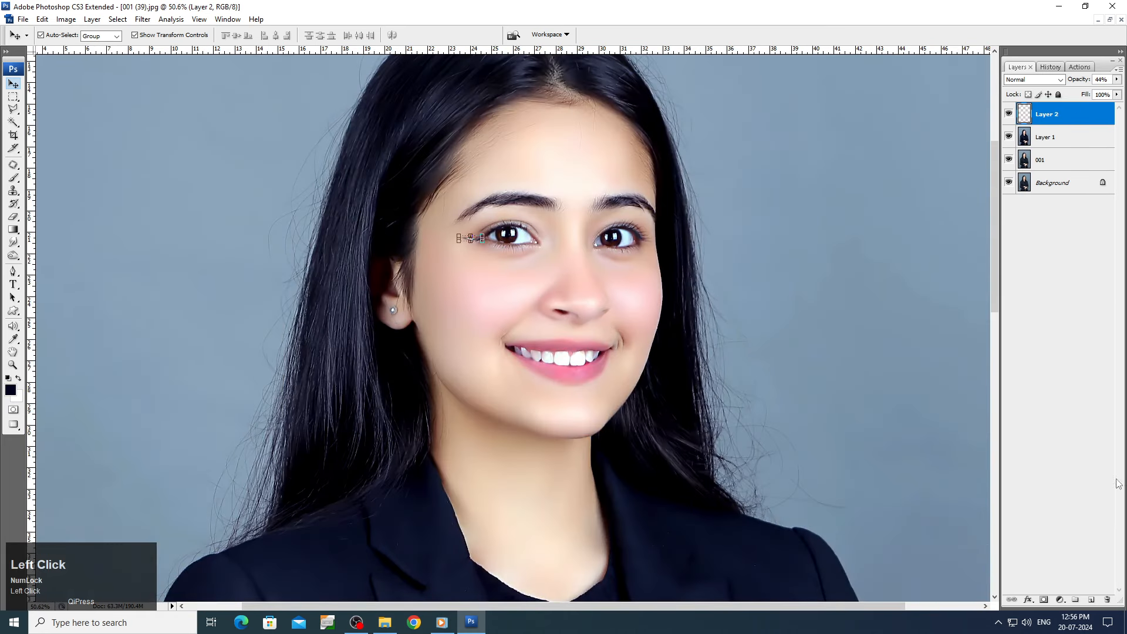
{"action": "left_click", "coordinate": [1107, 600]}
{"action": "key", "text": "Return"}
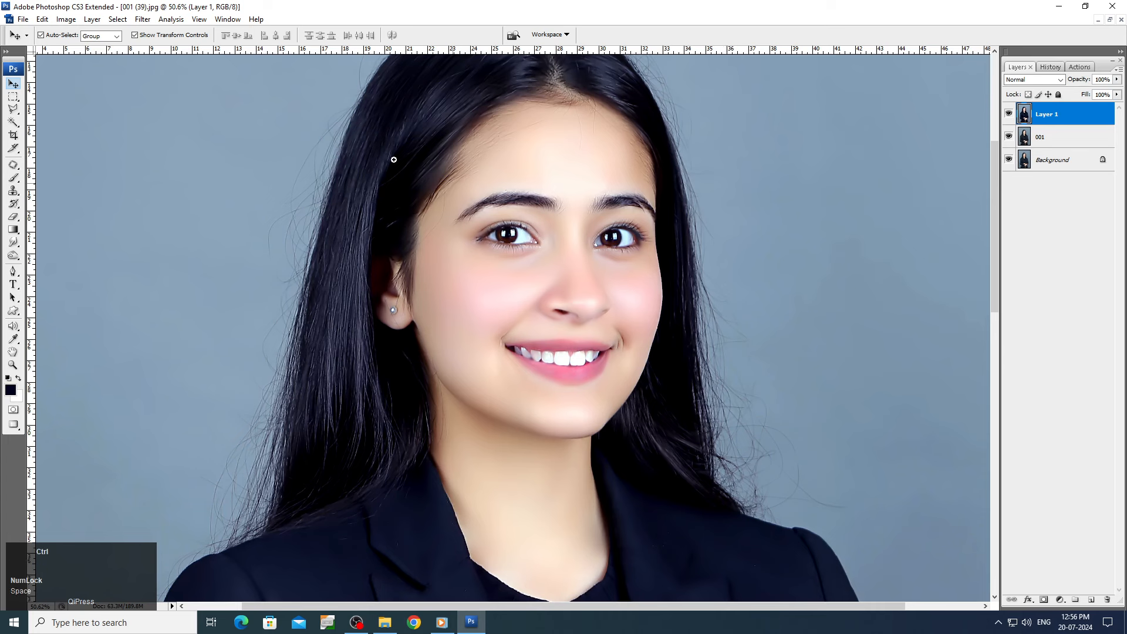
- Compare the retouched portrait with the original Background layer once more at close range
{"action": "left_click_drag", "start_coordinate": [394, 159], "coordinate": [891, 545]}
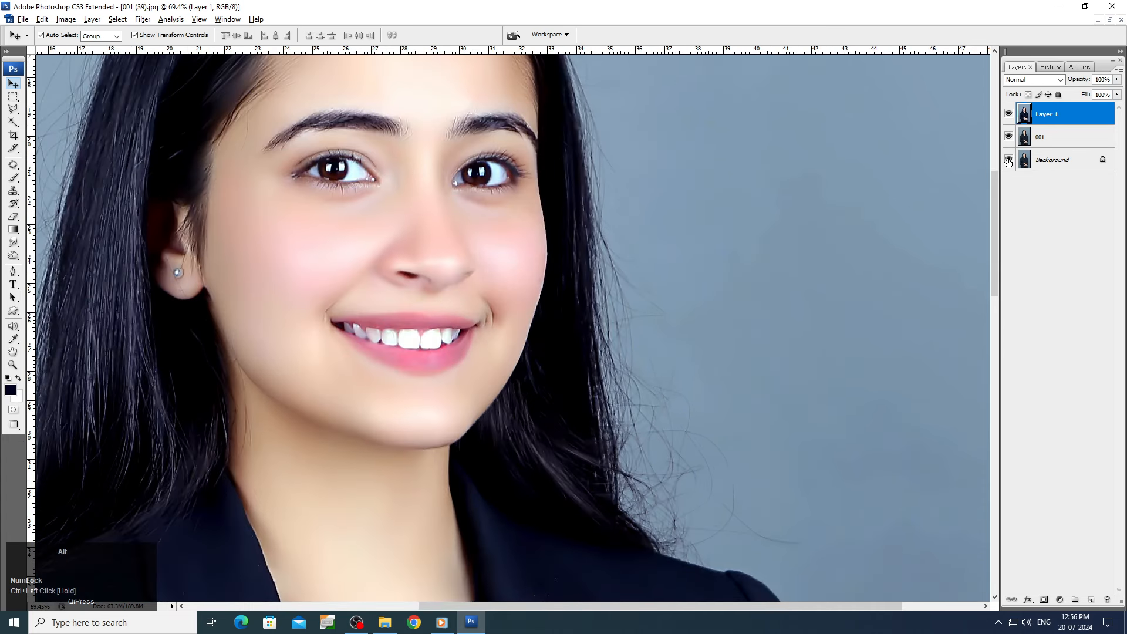
{"action": "left_click", "coordinate": [1009, 159], "text": "alt"}
{"action": "left_click", "coordinate": [1008, 159], "text": "alt"}
{"action": "left_click", "coordinate": [1009, 159], "text": "alt"}
{"action": "left_click", "coordinate": [1008, 159], "text": "alt"}
- Darken the long hair on both sides of the face with the Burn tool, using a 250 px brush
{"action": "right_click", "coordinate": [189, 282]}
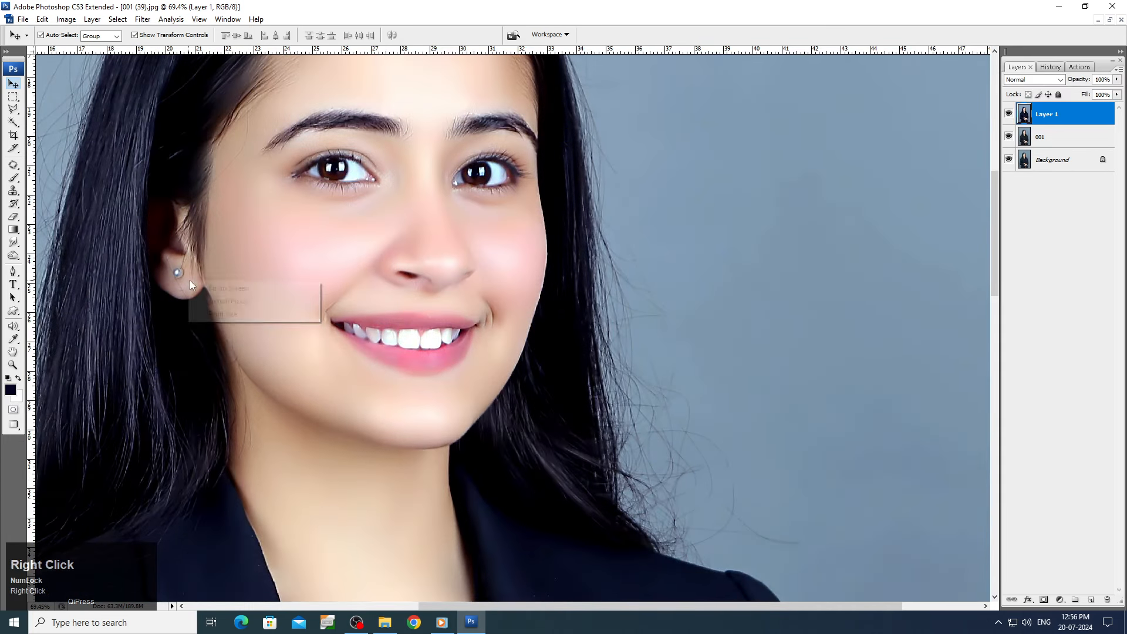
{"action": "left_click", "coordinate": [240, 288]}
{"action": "key", "text": "o"}
{"action": "key", "text": "bracketright"}
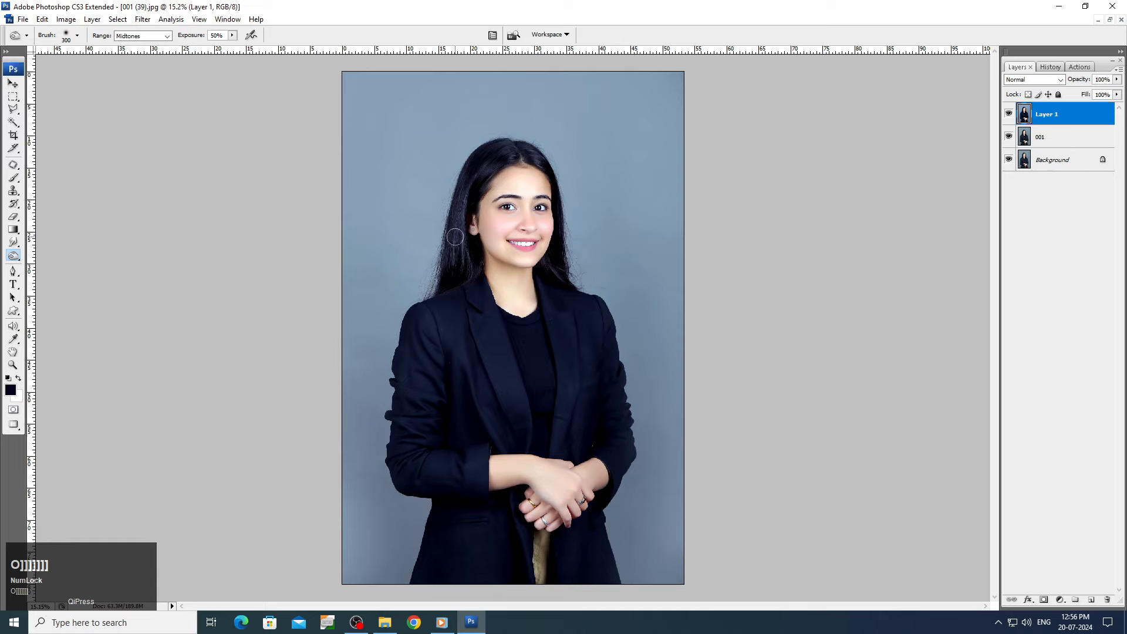
{"action": "left_click_drag", "start_coordinate": [427, 133], "coordinate": [597, 359]}
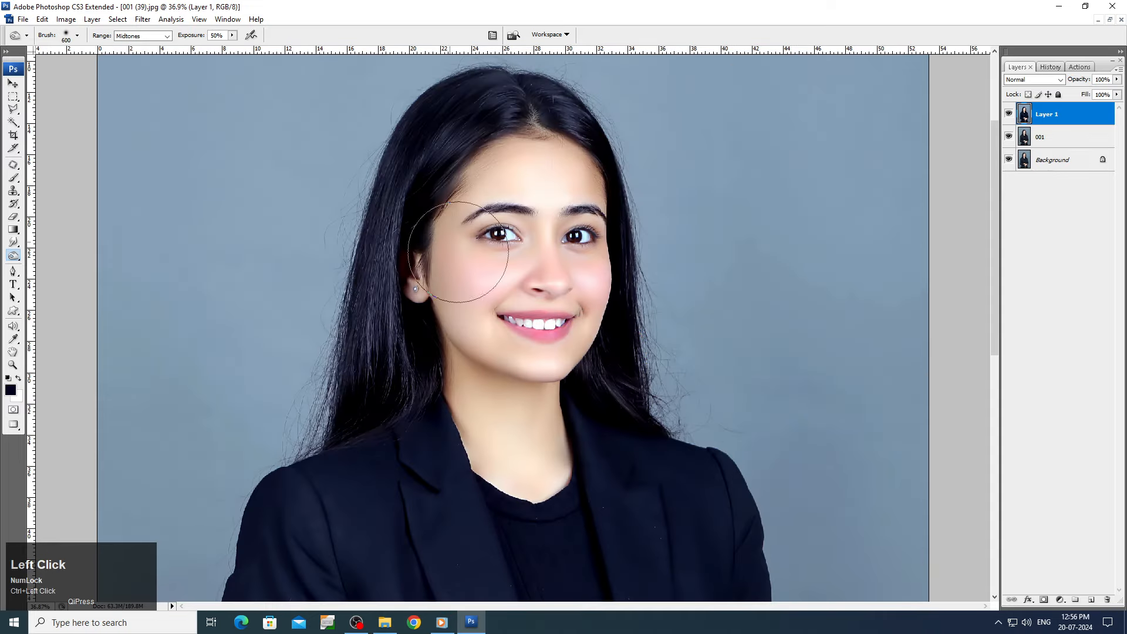
{"action": "key", "text": "bracketleft"}
{"action": "key", "text": "bracketleft"}
{"action": "key", "text": "bracketleft"}
{"action": "key", "text": "bracketleft"}
{"action": "left_click", "coordinate": [376, 255]}
{"action": "mouse_move", "coordinate": [377, 255]}
{"action": "left_mouse_down"}
{"action": "mouse_move", "coordinate": [347, 364]}
{"action": "mouse_move", "coordinate": [405, 171]}
{"action": "mouse_move", "coordinate": [385, 377]}
{"action": "mouse_move", "coordinate": [393, 303]}
{"action": "mouse_move", "coordinate": [366, 386]}
{"action": "mouse_move", "coordinate": [408, 382]}
{"action": "mouse_move", "coordinate": [392, 209]}
{"action": "mouse_move", "coordinate": [430, 150]}
{"action": "mouse_move", "coordinate": [511, 92]}
{"action": "mouse_move", "coordinate": [568, 103]}
{"action": "mouse_move", "coordinate": [588, 130]}
{"action": "mouse_move", "coordinate": [539, 89]}
{"action": "mouse_move", "coordinate": [502, 81]}
{"action": "mouse_move", "coordinate": [381, 198]}
{"action": "mouse_move", "coordinate": [343, 409]}
{"action": "mouse_move", "coordinate": [392, 233]}
{"action": "mouse_move", "coordinate": [623, 342]}
{"action": "left_mouse_up"}
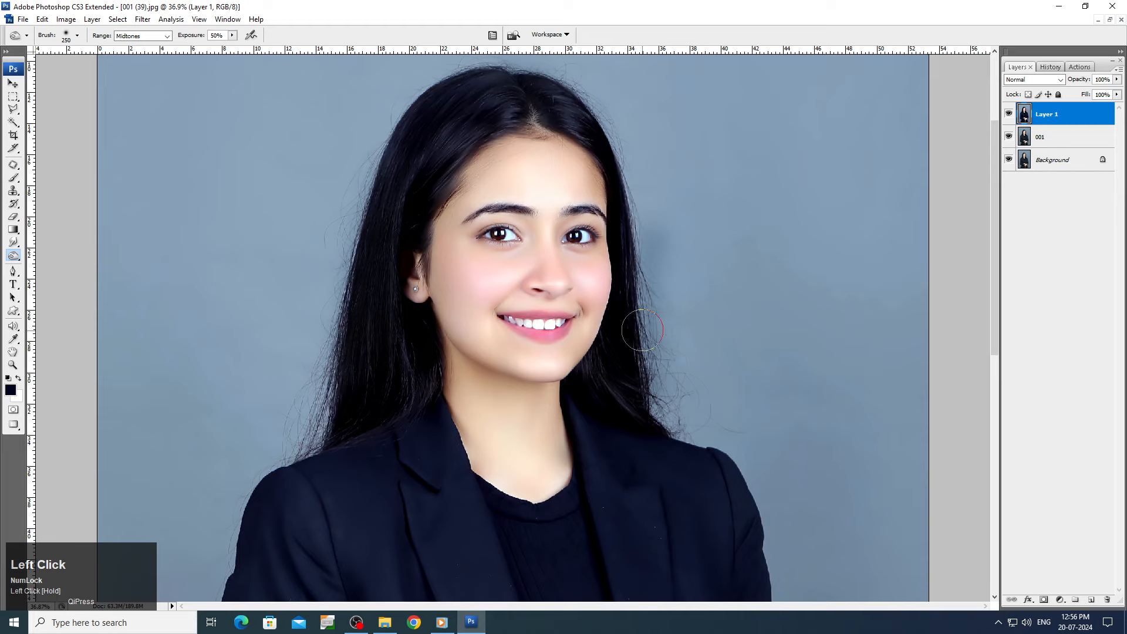
- Darken the blazer and sleeves with the Burn tool, using an 800 px brush
{"action": "right_click", "coordinate": [657, 247]}
{"action": "left_click", "coordinate": [669, 254]}
{"action": "key", "text": "bracketright"}
{"action": "key", "text": "bracketright"}
{"action": "key", "text": "bracketright"}
{"action": "key", "text": "bracketright"}
{"action": "key", "text": "bracketright"}
{"action": "key", "text": "bracketright"}
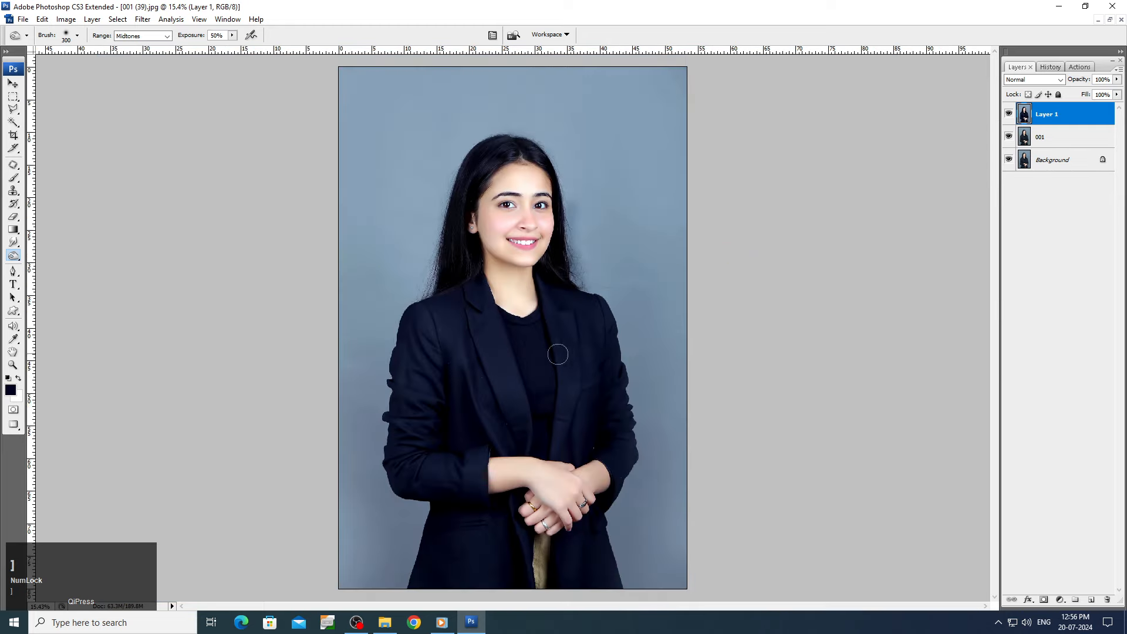
{"action": "mouse_move", "coordinate": [427, 350]}
{"action": "left_mouse_down"}
{"action": "mouse_move", "coordinate": [403, 505]}
{"action": "mouse_move", "coordinate": [493, 388]}
{"action": "mouse_move", "coordinate": [539, 408]}
{"action": "mouse_move", "coordinate": [584, 380]}
{"action": "mouse_move", "coordinate": [576, 447]}
{"action": "mouse_move", "coordinate": [609, 381]}
{"action": "mouse_move", "coordinate": [628, 475]}
{"action": "mouse_move", "coordinate": [534, 539]}
{"action": "mouse_move", "coordinate": [488, 529]}
{"action": "mouse_move", "coordinate": [410, 448]}
{"action": "left_mouse_up"}
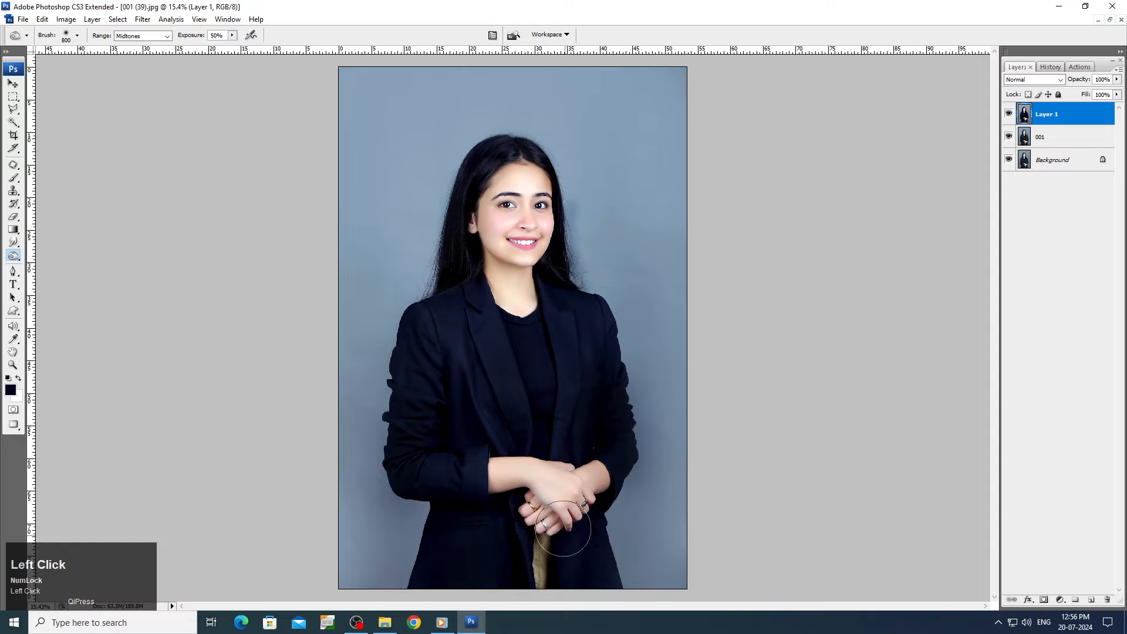
{"action": "key", "text": "space"}
{"action": "right_click", "coordinate": [608, 258]}
{"action": "key", "text": "v"}
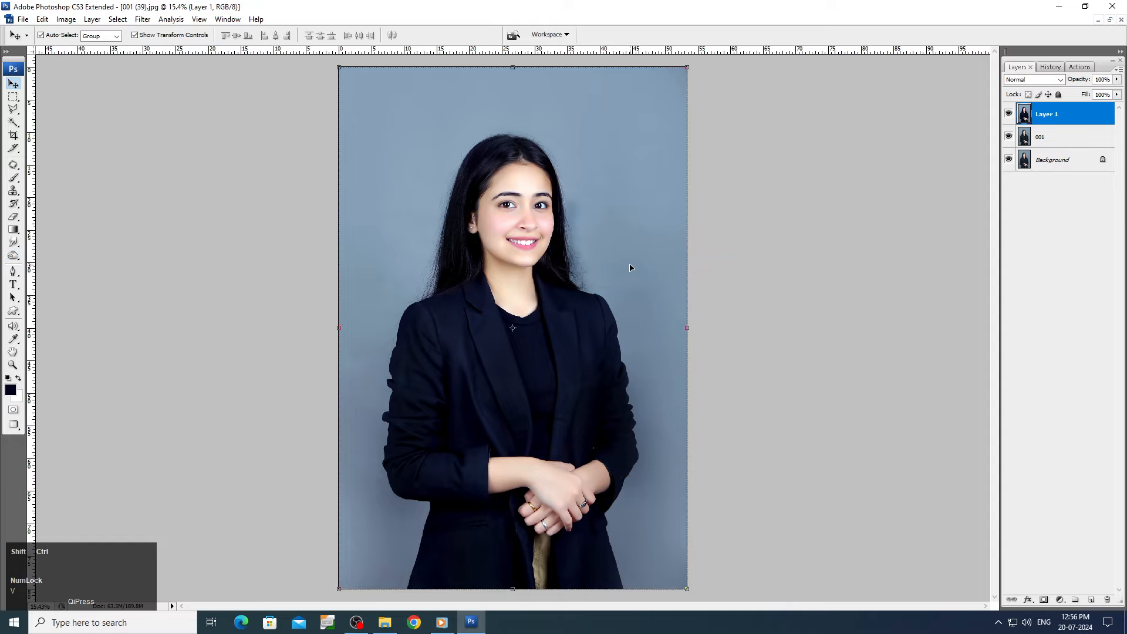
- Compare the retouched upper body and head with the original Background layer
{"action": "left_click_drag", "start_coordinate": [376, 123], "coordinate": [696, 522]}
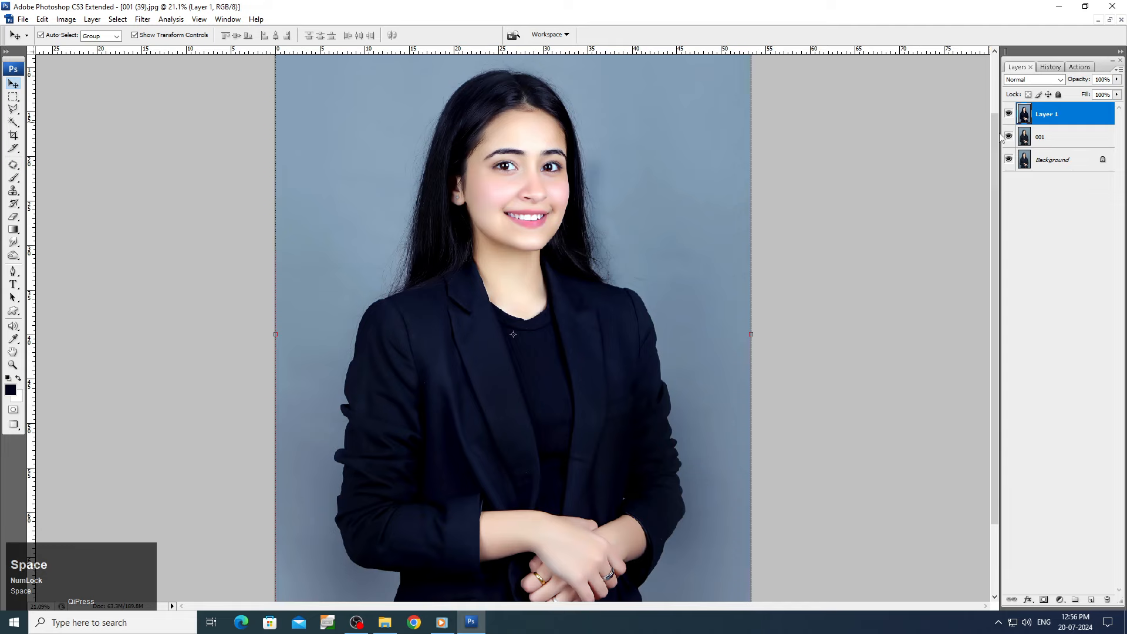
{"action": "left_click", "coordinate": [1009, 160], "text": "alt"}
{"action": "left_click", "coordinate": [1009, 159], "text": "alt"}
{"action": "left_click_drag", "start_coordinate": [379, 89], "coordinate": [679, 437]}
{"action": "left_click_drag", "start_coordinate": [666, 271], "coordinate": [668, 324]}
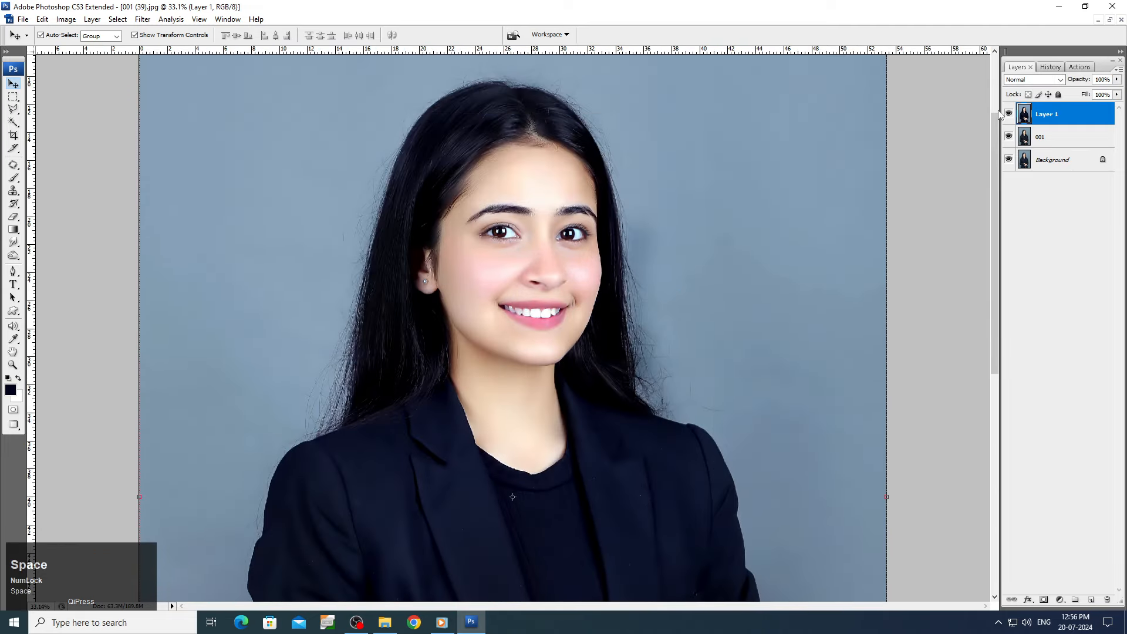
{"action": "left_click", "coordinate": [1010, 160], "text": "alt"}
{"action": "left_click", "coordinate": [1010, 159], "text": "alt"}
{"action": "left_click", "coordinate": [1009, 160], "text": "alt"}
- Compare the retouched face with the original Background layer at close range, ending with all layers shown
{"action": "left_click_drag", "start_coordinate": [348, 124], "coordinate": [722, 455]}
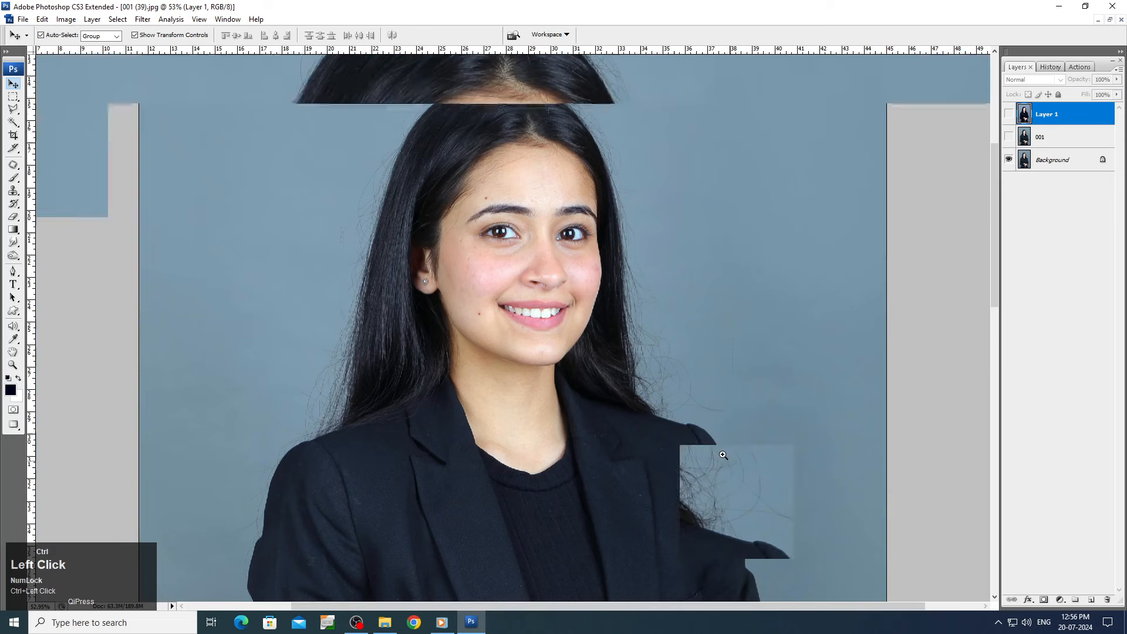
{"action": "left_click", "coordinate": [1009, 160], "text": "alt"}
{"action": "left_click", "coordinate": [1009, 160], "text": "alt"}
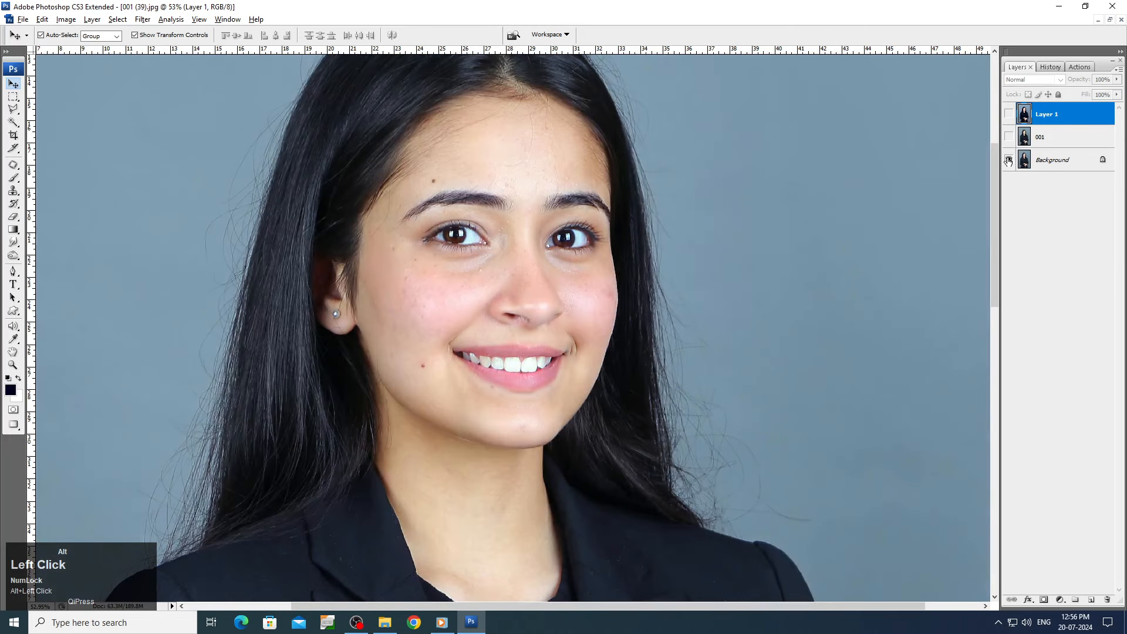
{"action": "left_click", "coordinate": [1009, 160], "text": "alt"}
{"action": "left_click", "coordinate": [1008, 160], "text": "alt"}
{"action": "left_click_drag", "start_coordinate": [200, 126], "coordinate": [272, 179]}
{"action": "left_click_drag", "start_coordinate": [765, 420], "coordinate": [766, 419]}
{"action": "left_click", "coordinate": [1009, 164], "text": "alt"}
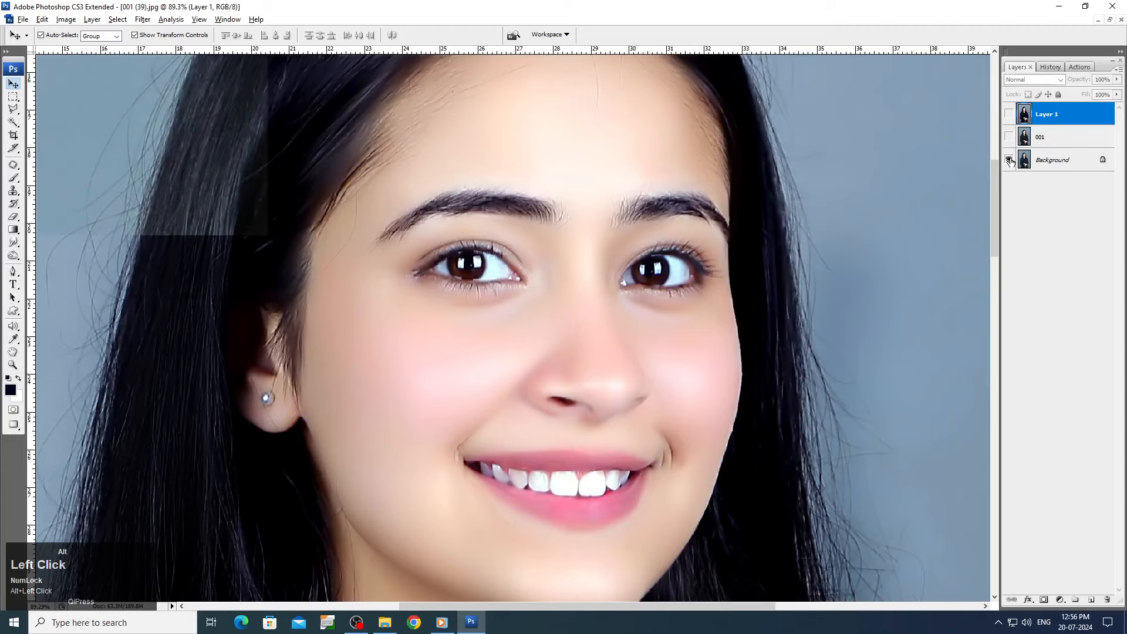
{"action": "left_click", "coordinate": [1009, 163], "text": "alt"}
{"action": "left_click", "coordinate": [1010, 162], "text": "alt"}
{"action": "left_click", "coordinate": [1009, 162], "text": "alt"}
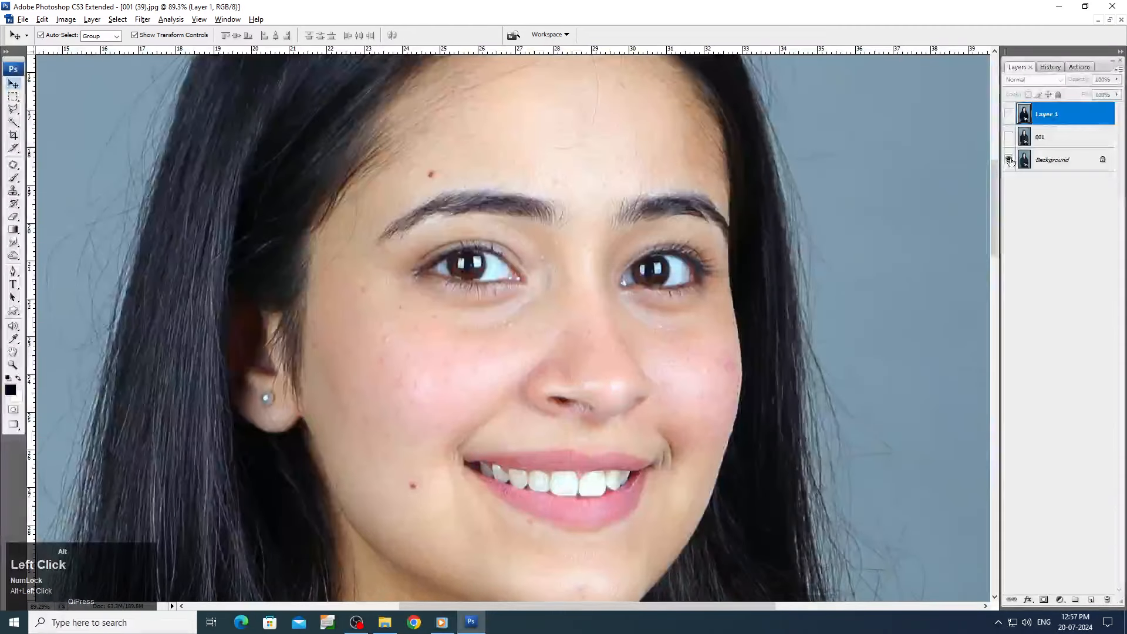
{"action": "left_click", "coordinate": [1010, 162], "text": "alt"}
- View the portrait at 100% and flatten all layers into a single Background layer
{"action": "right_click", "coordinate": [665, 240]}
{"action": "left_click", "coordinate": [696, 254]}
{"action": "key", "text": "v"}
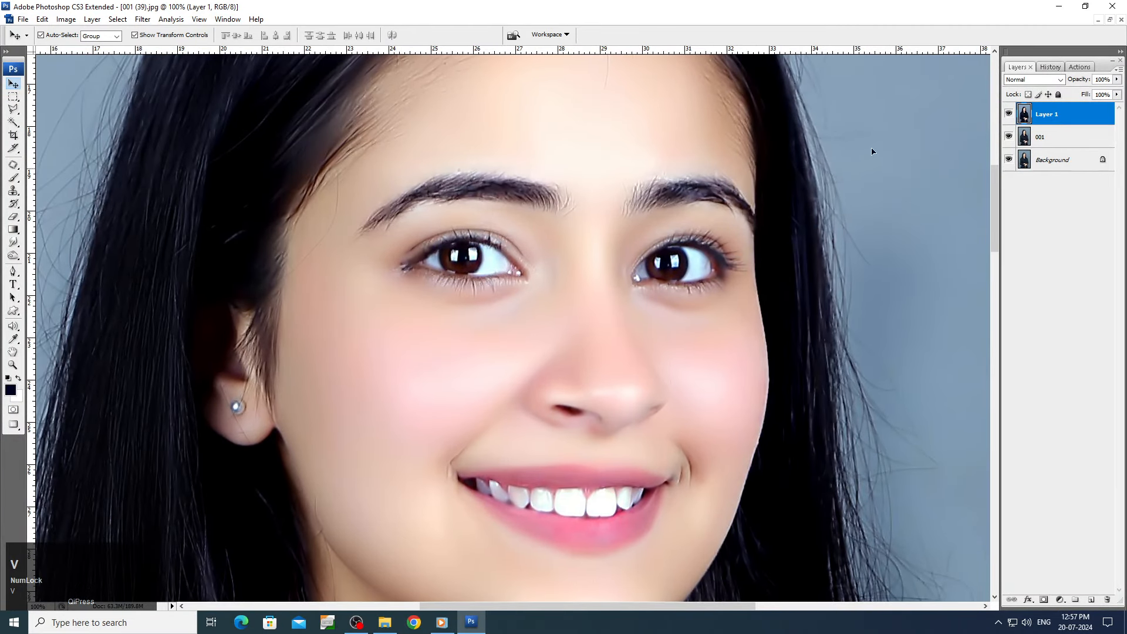
{"action": "key", "text": "alt+l"}
{"action": "key", "text": "f"}
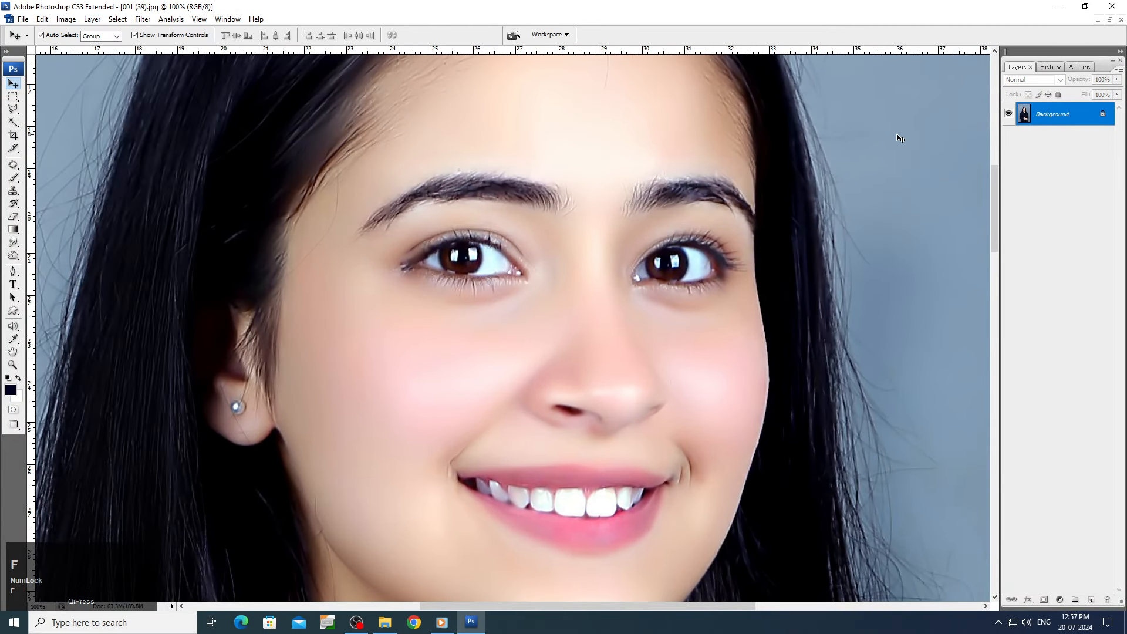